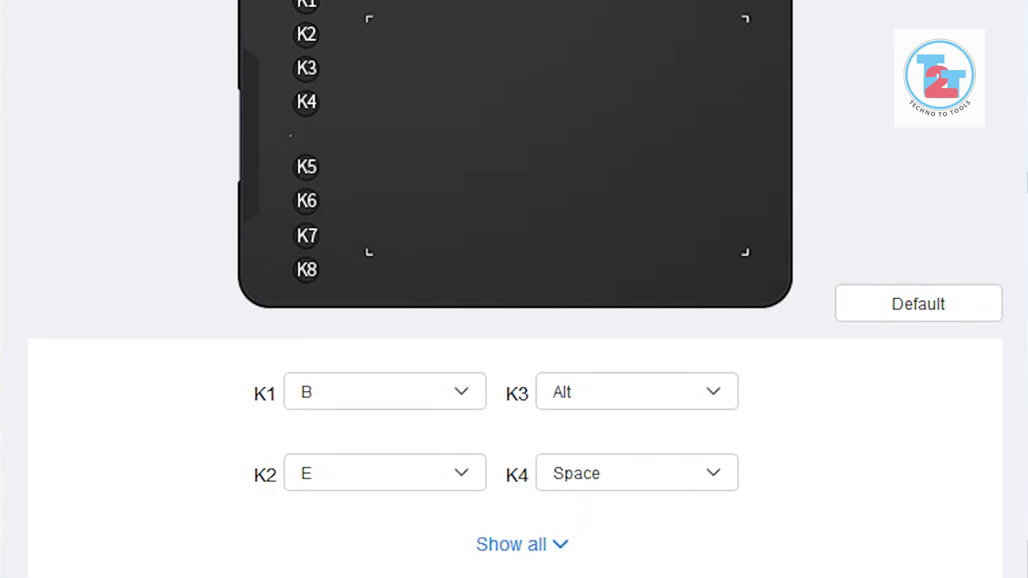
# Customize the K4 shortcut key with the mouse control option Middle click
pyautogui.click(616, 477)
pyautogui.click(631, 552)
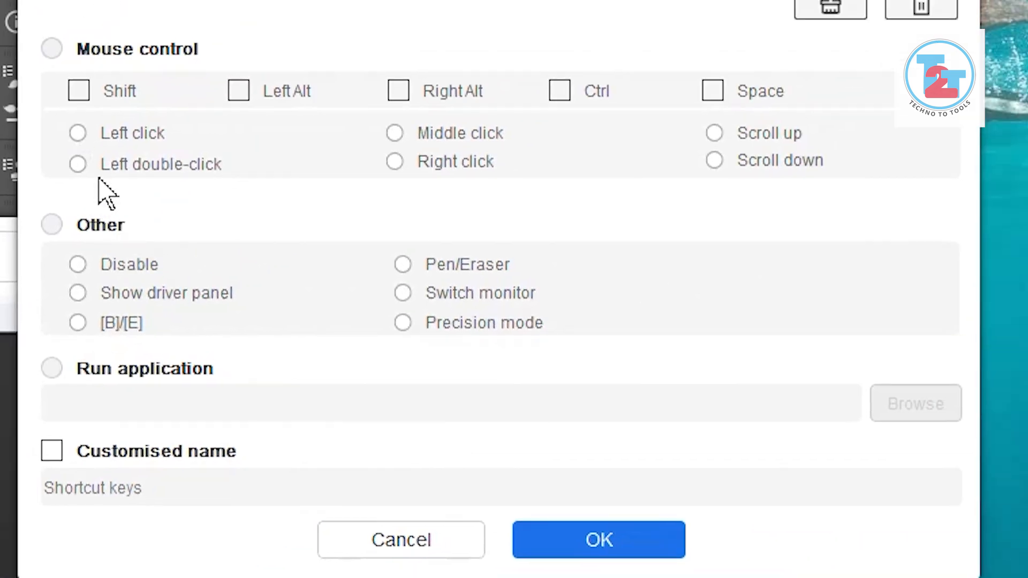
pyautogui.click(53, 49)
pyautogui.click(394, 134)
pyautogui.click(536, 538)
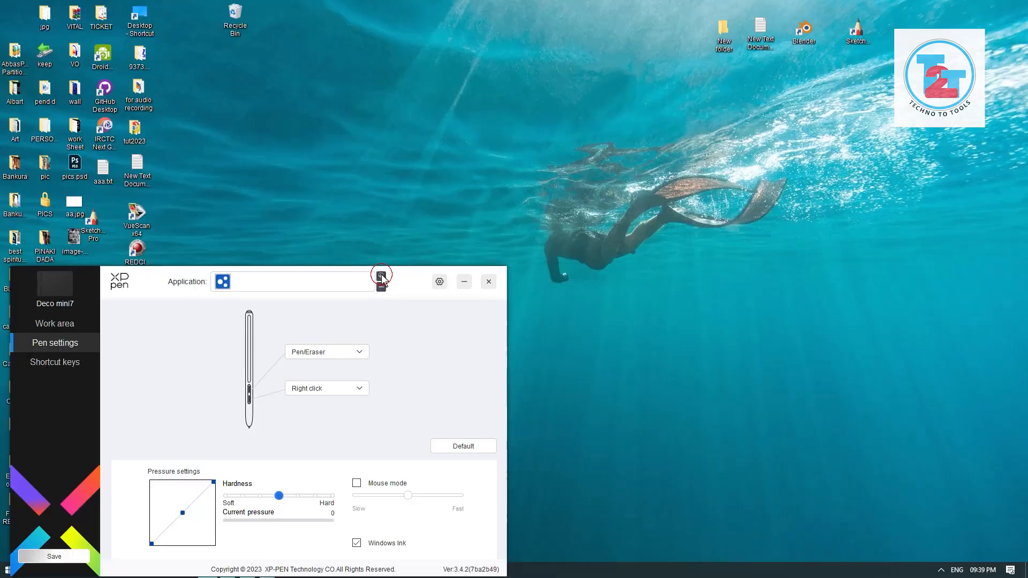
# Add SketchBook.exe from the Autodesk SketchBook program folder as an application profile
pyautogui.click(487, 257)
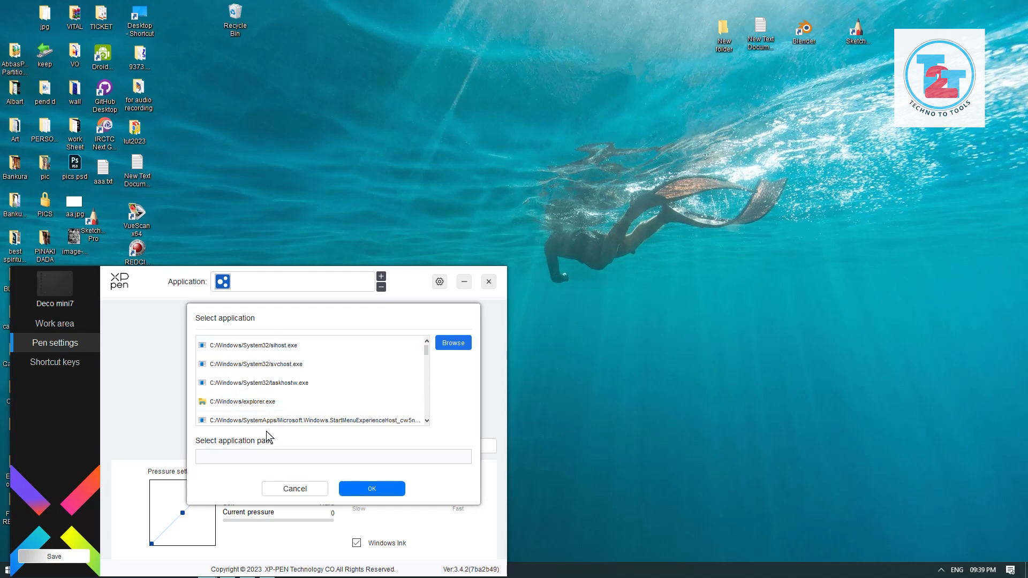
pyautogui.click(453, 345)
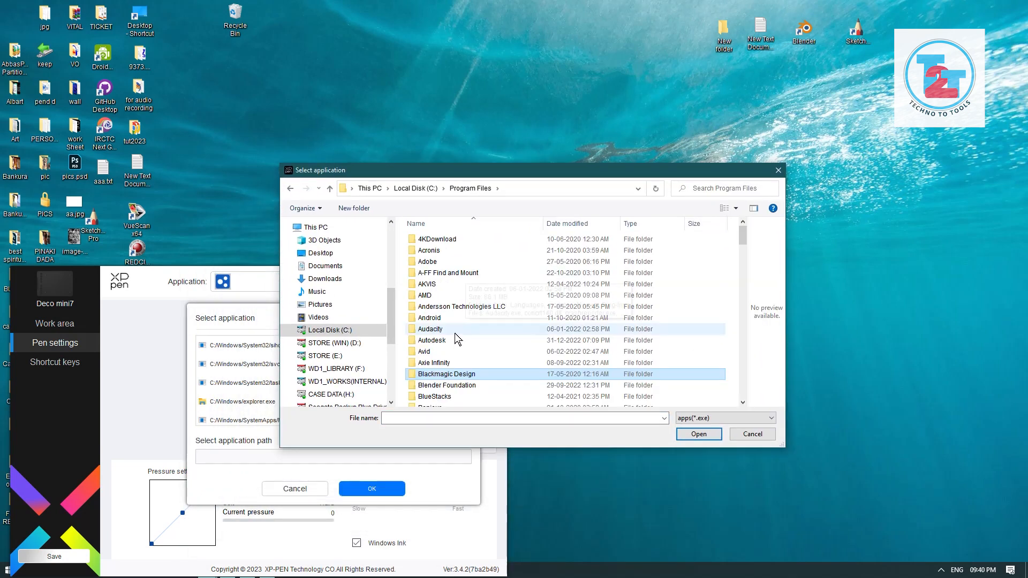
pyautogui.click(458, 340)
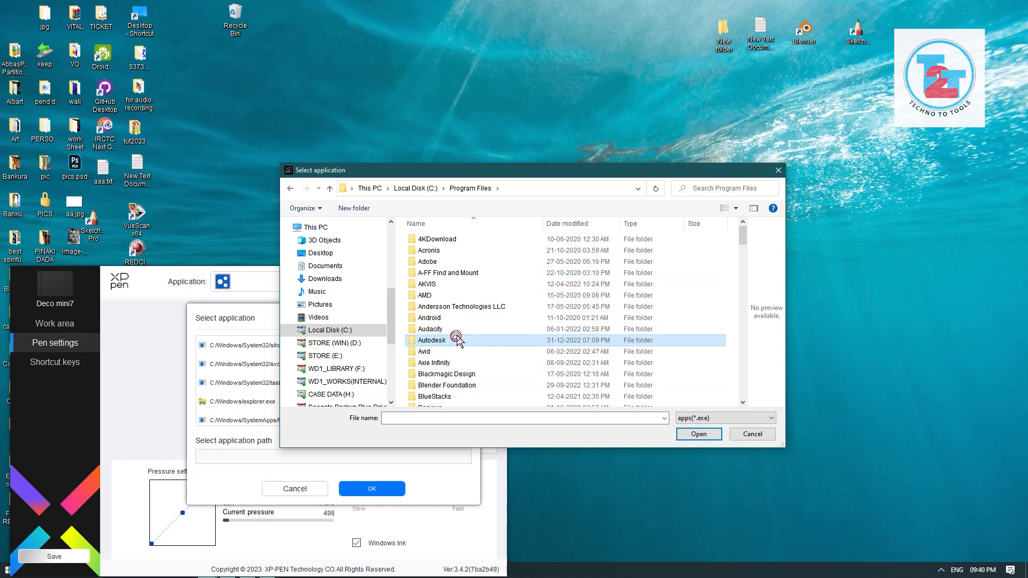
pyautogui.doubleClick(458, 340)
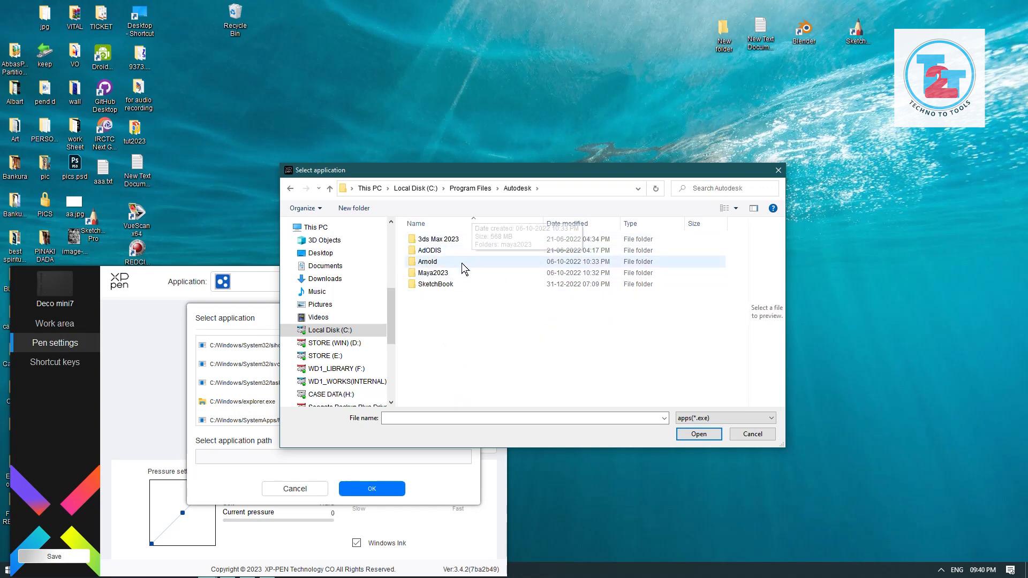
pyautogui.doubleClick(462, 286)
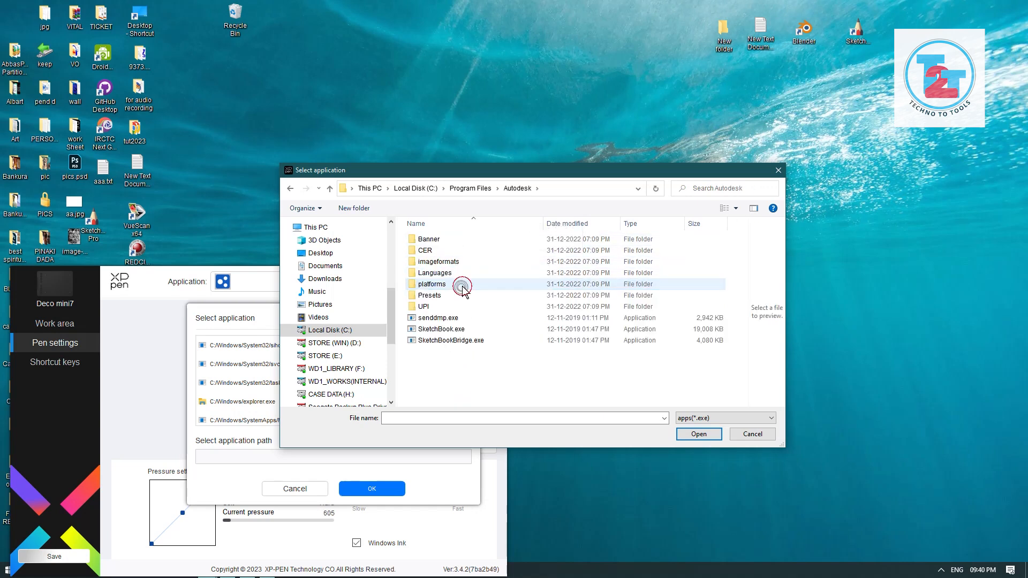
pyautogui.doubleClick(459, 330)
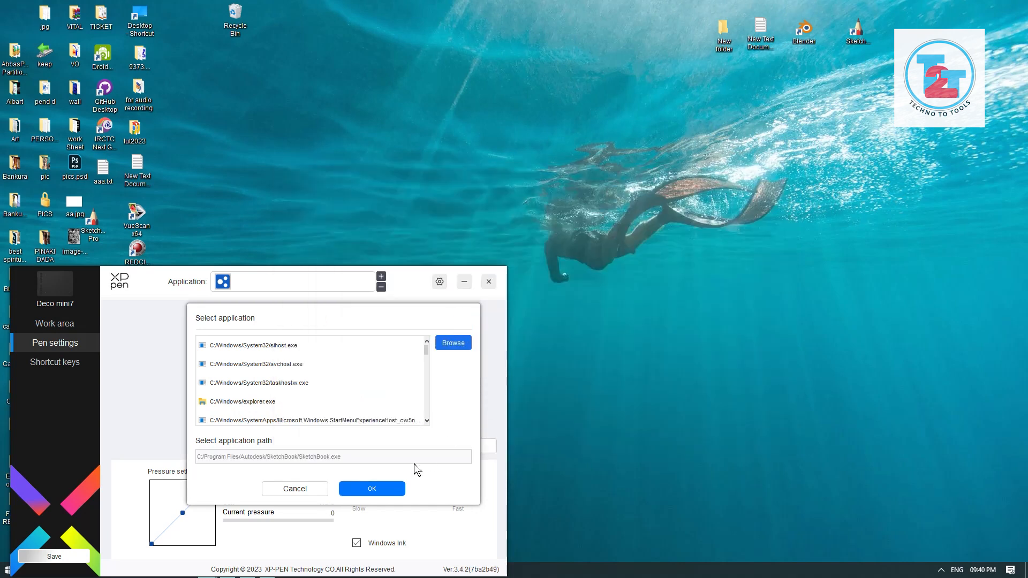
pyautogui.click(373, 488)
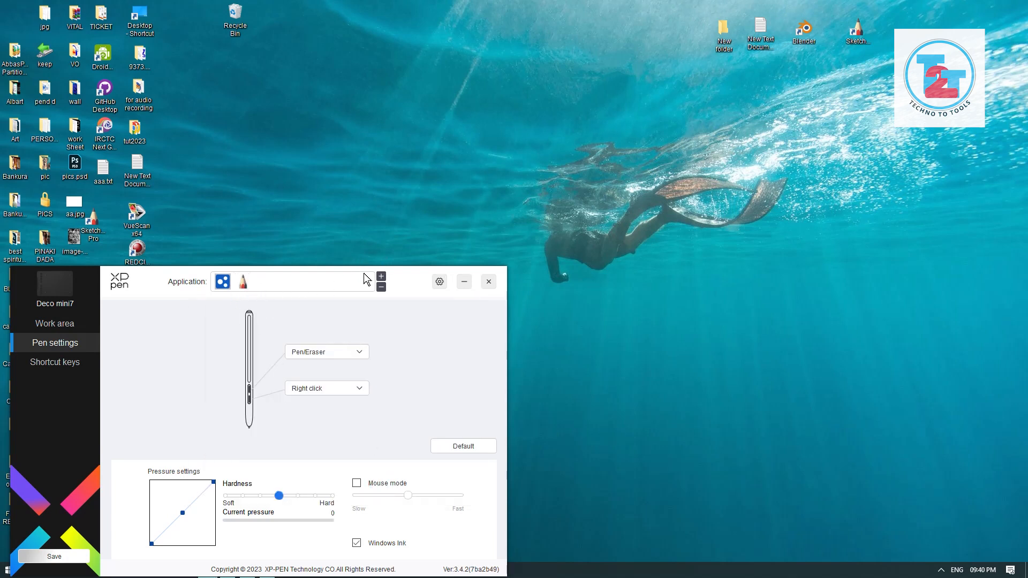
# Add Photoshop to the application list as its own profile
pyautogui.click(381, 276)
pyautogui.click(441, 397)
pyautogui.click(699, 433)
pyautogui.click(381, 489)
# Add blender.exe from the Blender Foundation\Blender 3.3 program folder as an application profile
pyautogui.click(381, 276)
pyautogui.click(453, 343)
pyautogui.click(435, 188)
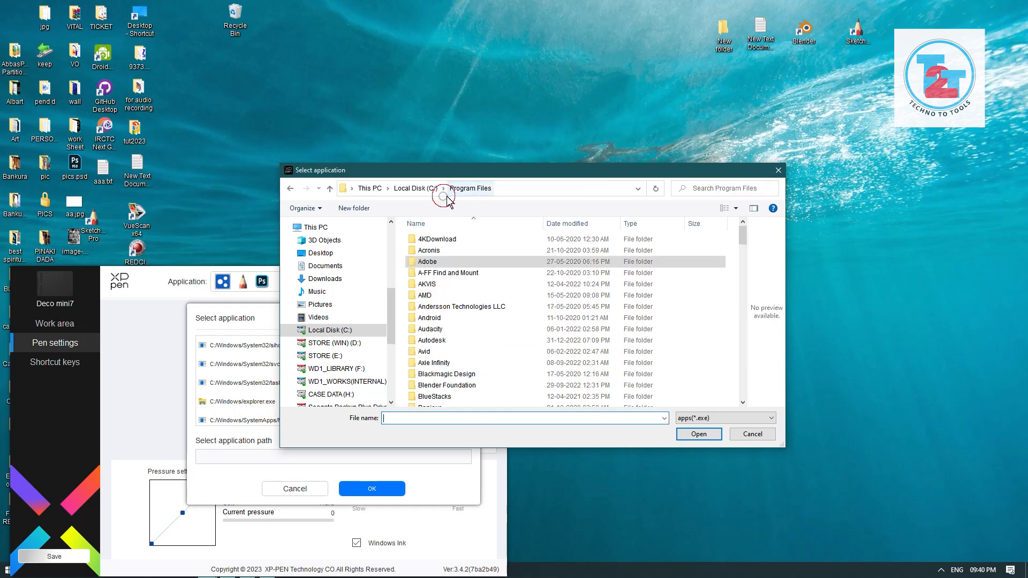
pyautogui.doubleClick(445, 385)
pyautogui.doubleClick(435, 273)
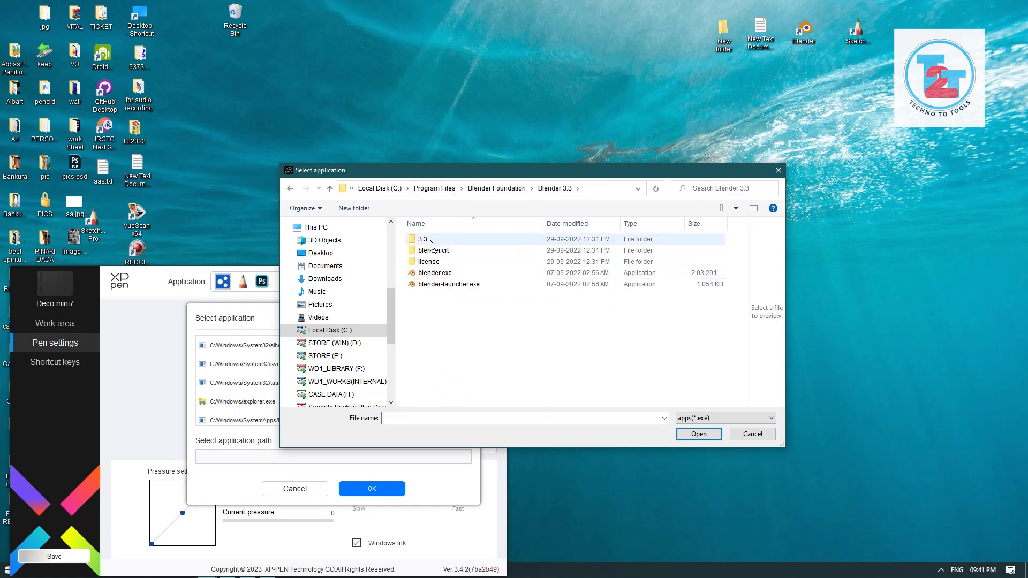
pyautogui.click(442, 272)
pyautogui.click(699, 434)
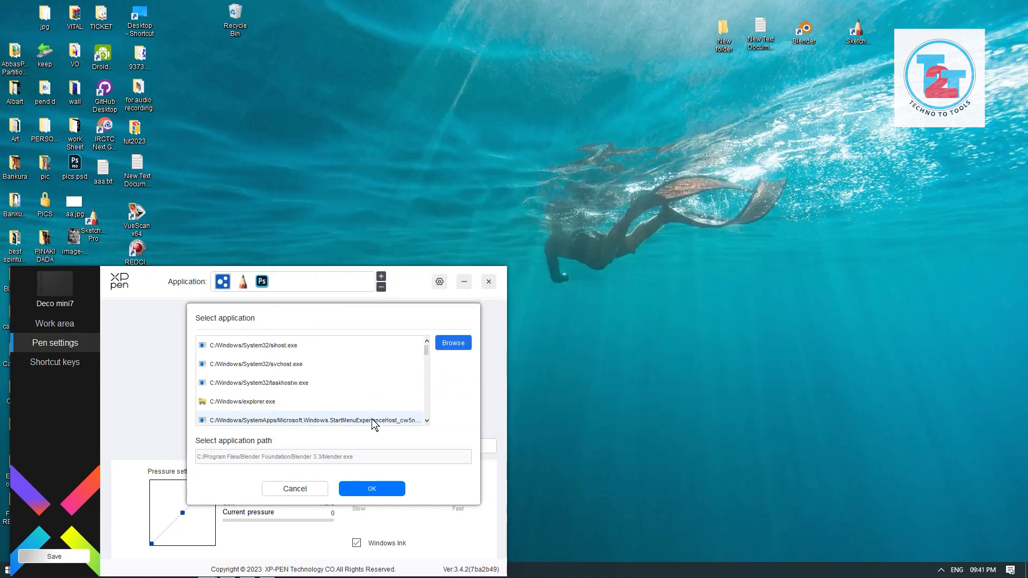
pyautogui.click(372, 489)
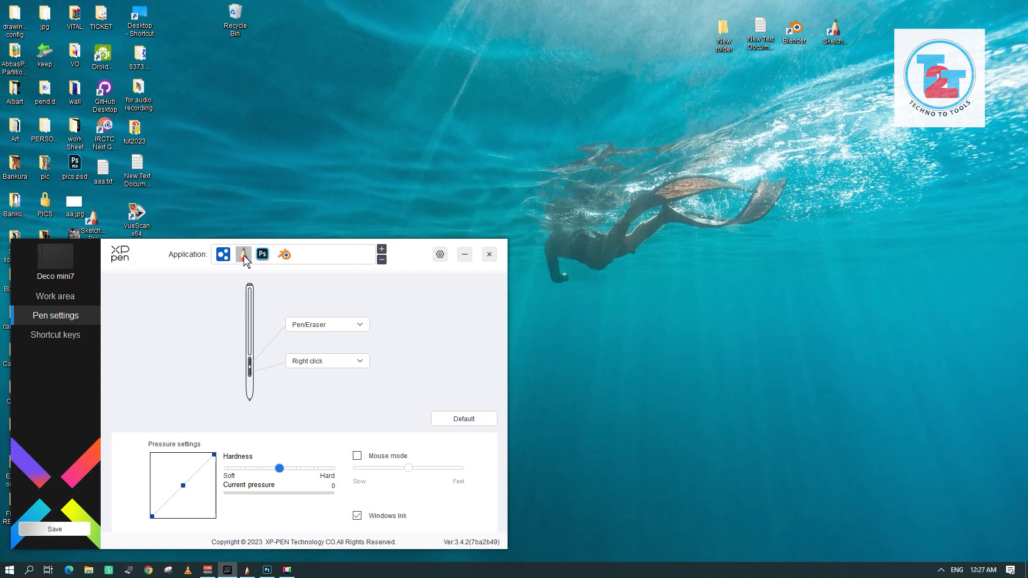
# Compare the shortcut key settings across the general, SketchBook, Photoshop and Blender profiles
pyautogui.click(284, 255)
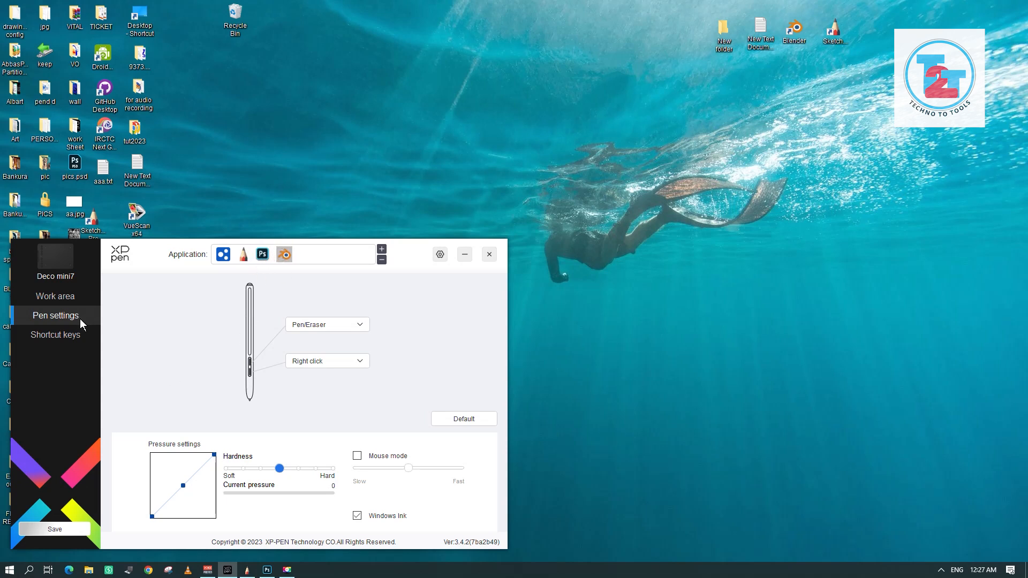
pyautogui.click(79, 336)
pyautogui.click(245, 257)
pyautogui.click(261, 259)
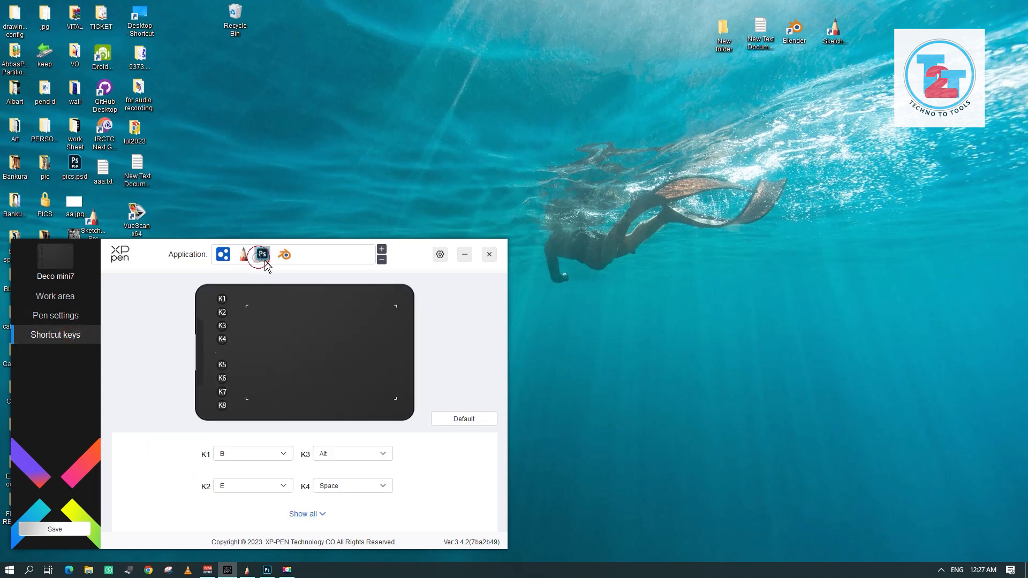
pyautogui.click(287, 257)
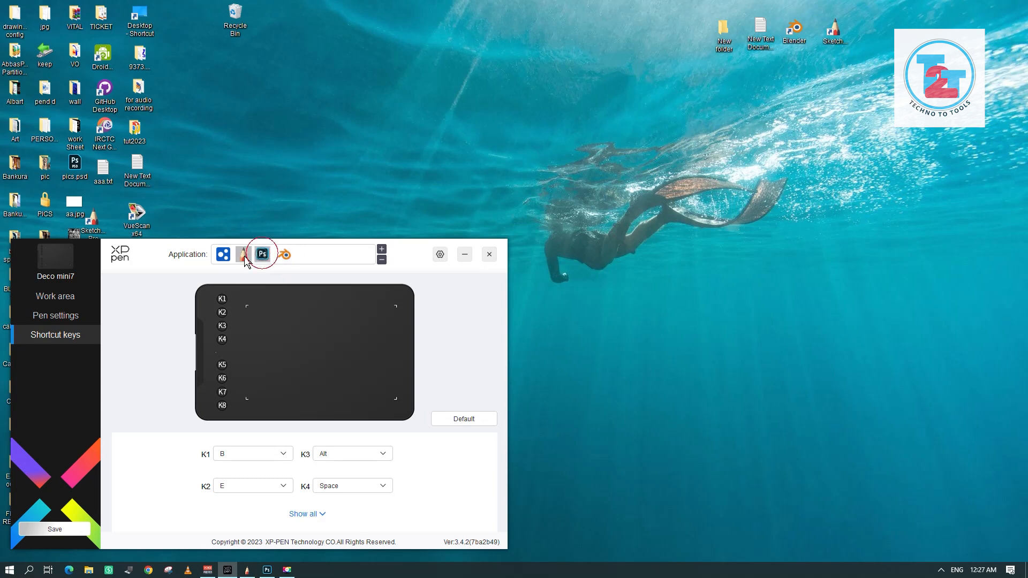
pyautogui.click(223, 254)
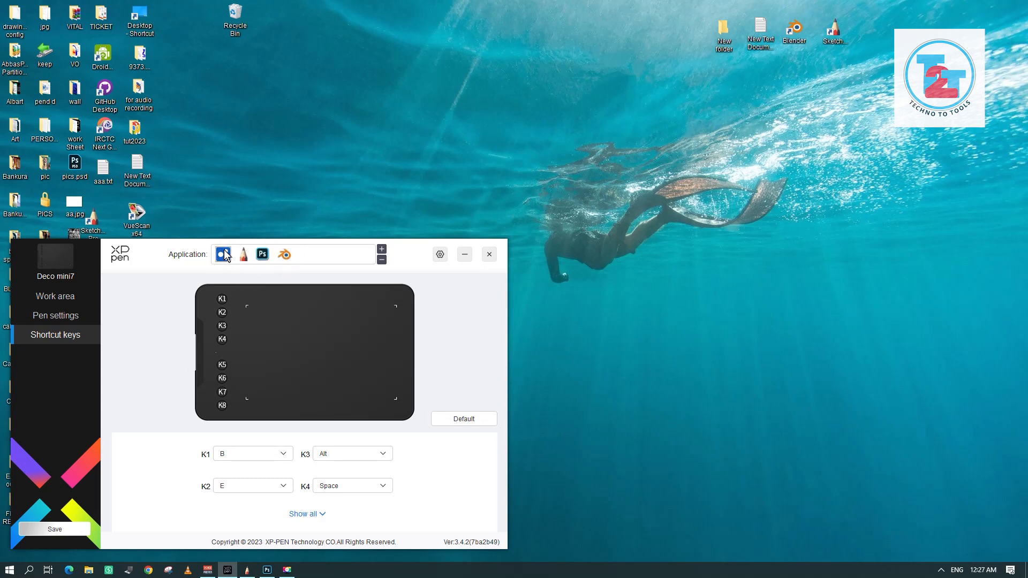
pyautogui.click(282, 256)
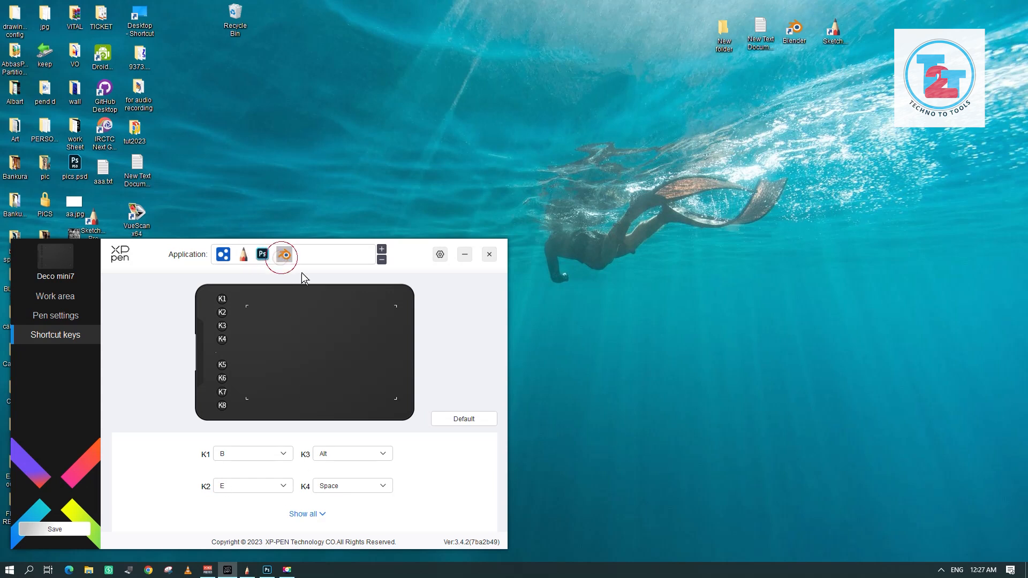
pyautogui.click(245, 258)
pyautogui.click(284, 255)
# Customize the K4 shortcut key in the SketchBook profile with the mouse control option Right click
pyautogui.click(244, 257)
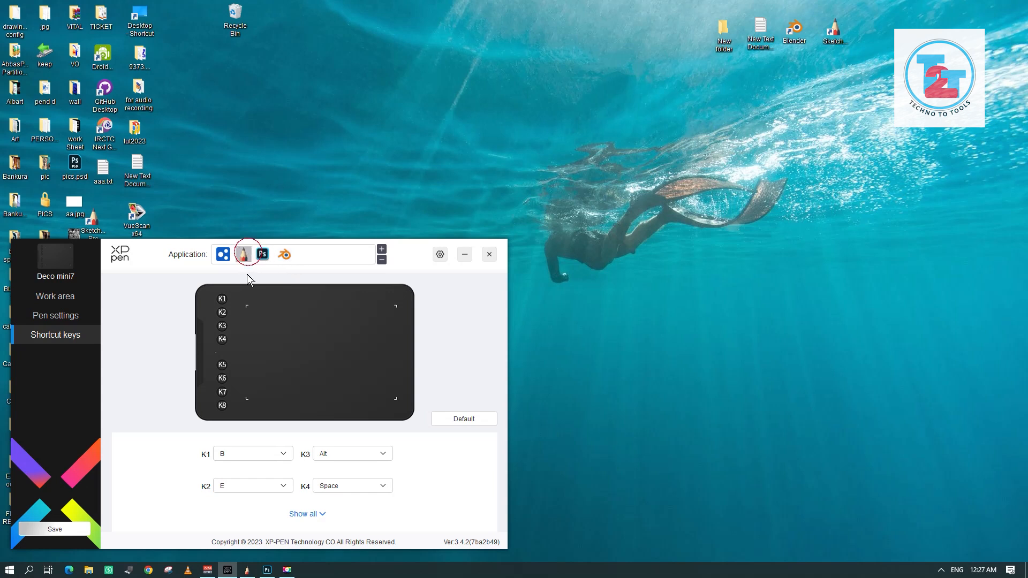
pyautogui.click(80, 315)
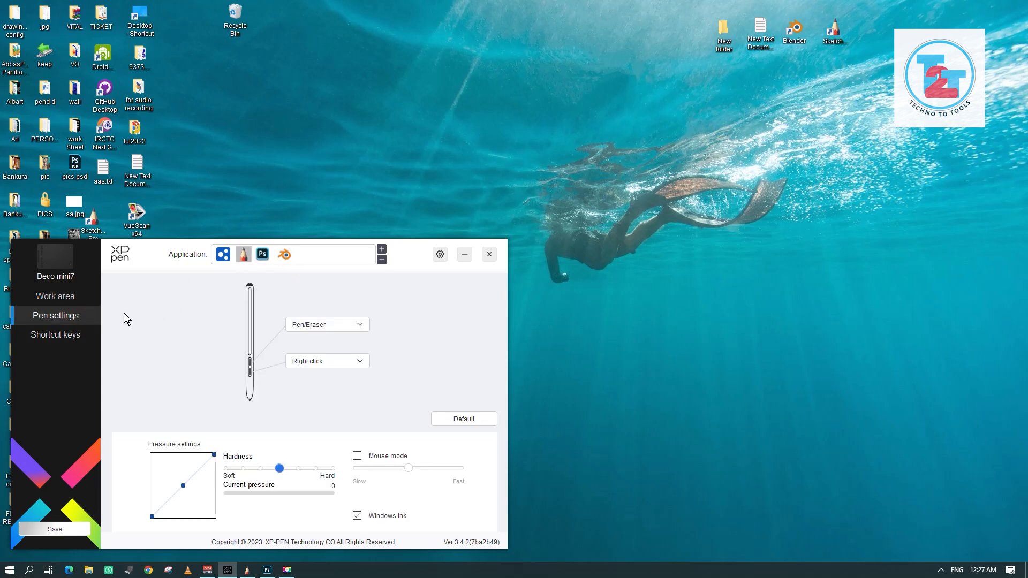
pyautogui.click(77, 336)
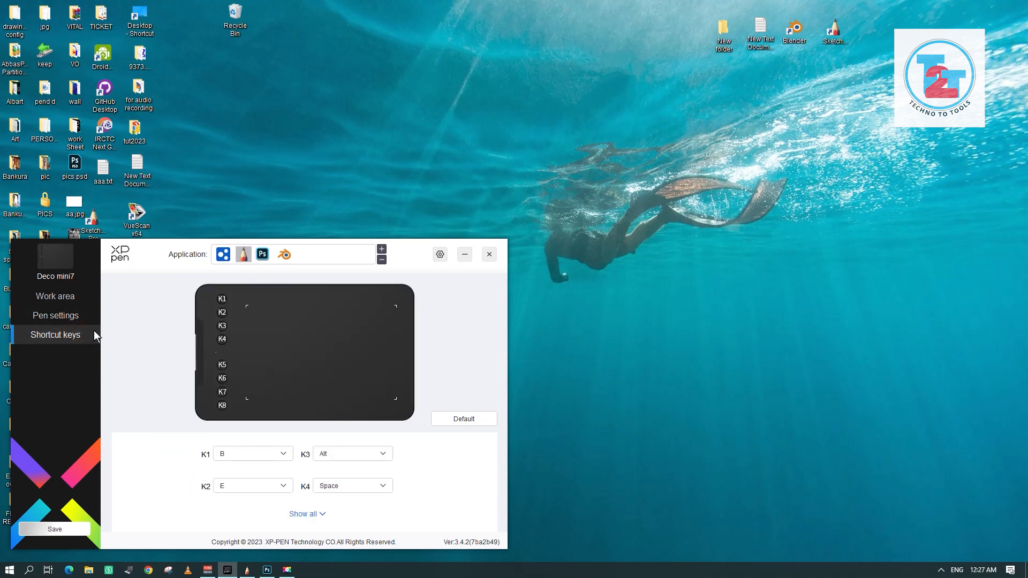
pyautogui.click(329, 487)
pyautogui.click(333, 515)
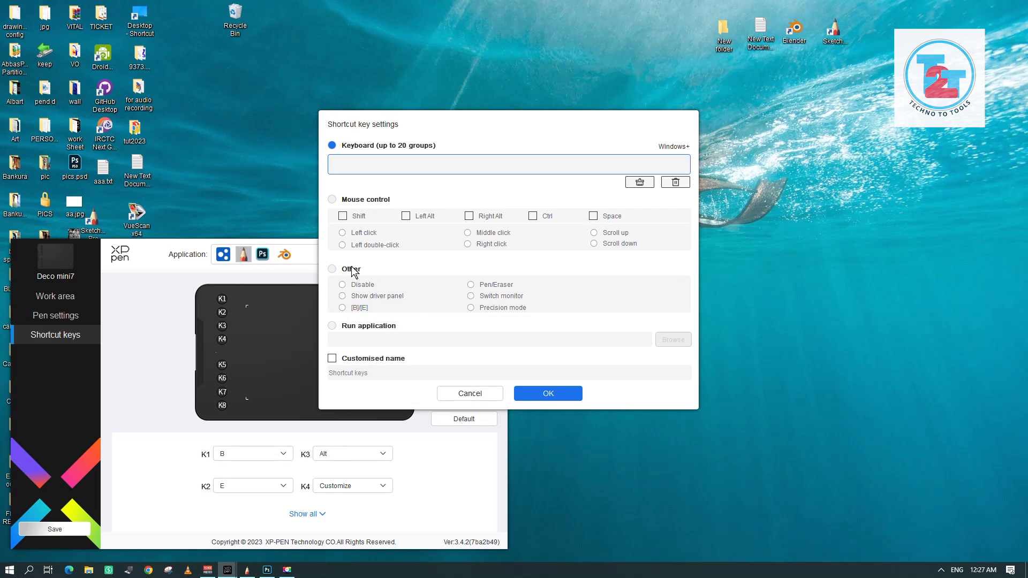
pyautogui.click(355, 201)
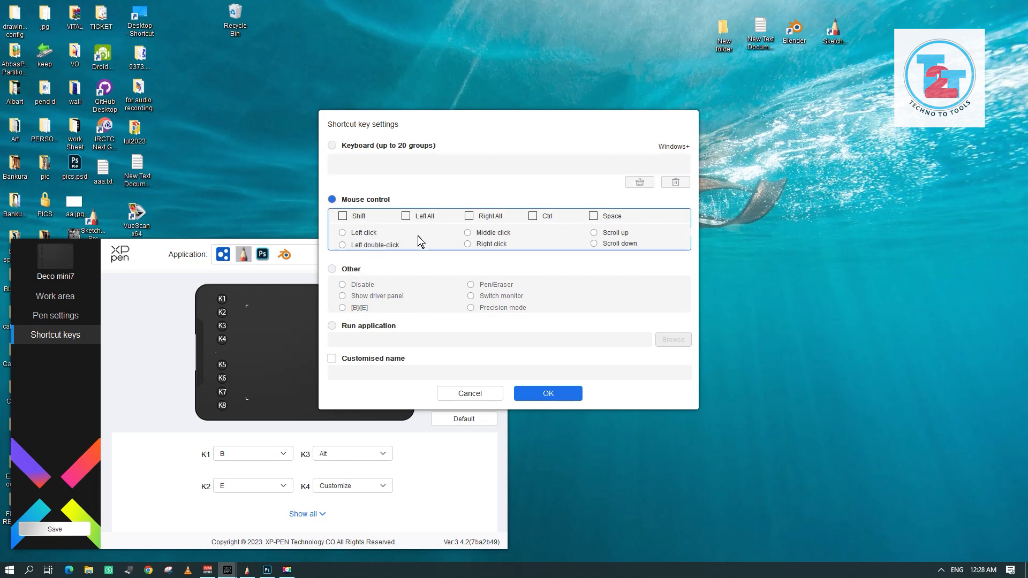
pyautogui.click(481, 244)
pyautogui.click(543, 399)
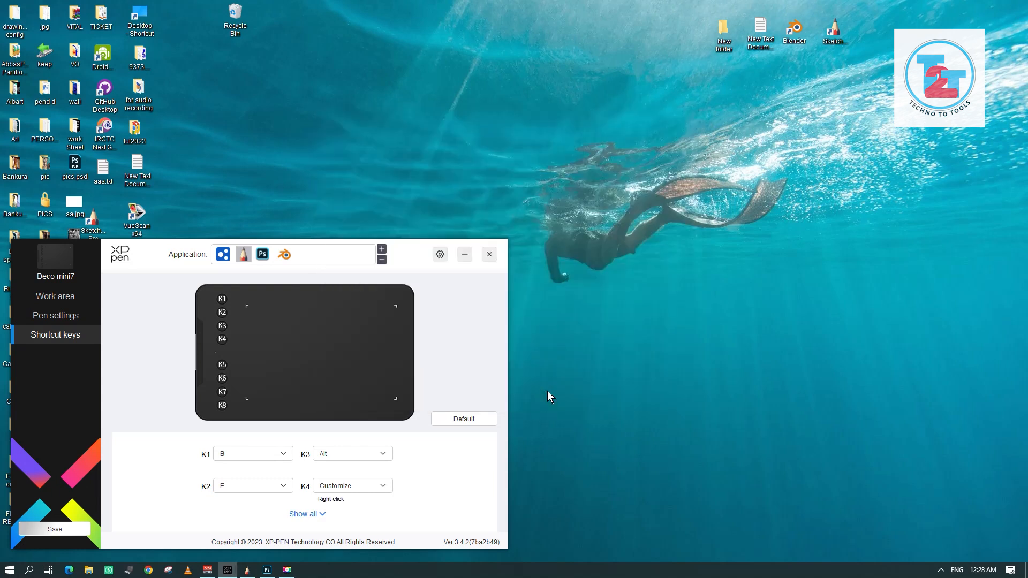
# Customize the K4 shortcut key in the Photoshop profile with the keyboard shortcut Ctrl+M
pyautogui.click(263, 255)
pyautogui.click(329, 486)
pyautogui.click(340, 516)
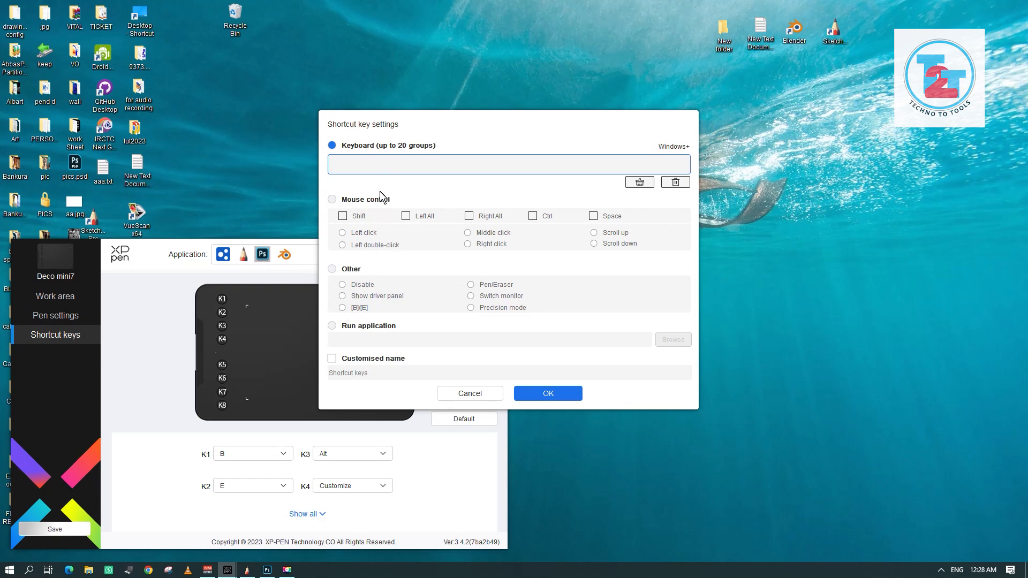
pyautogui.press('ctrl')
pyautogui.hotkey('ctrl', 'm')
pyautogui.click(562, 395)
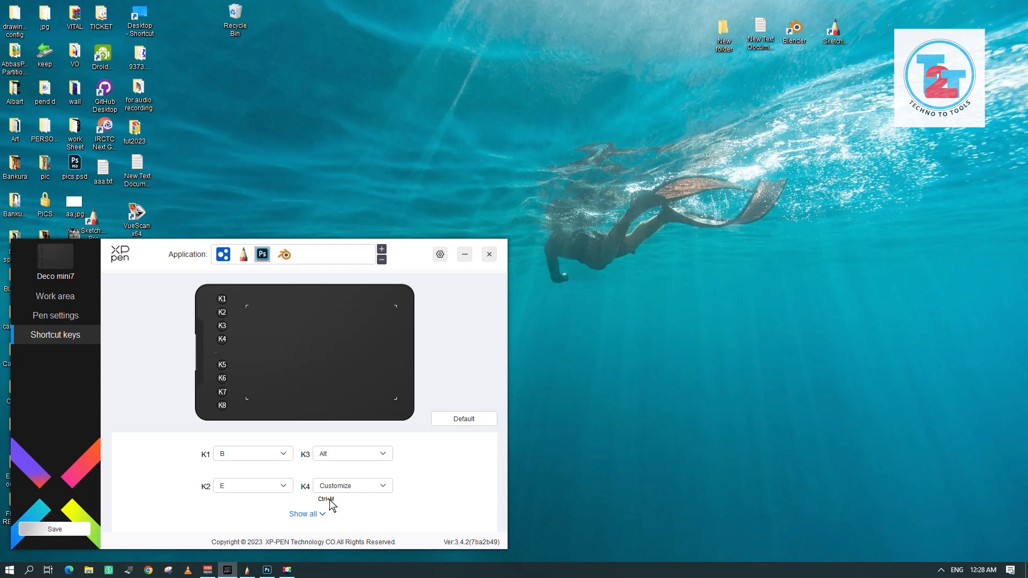
# Customize the K4 shortcut key in the Blender profile with the mouse control option Middle click
pyautogui.click(243, 255)
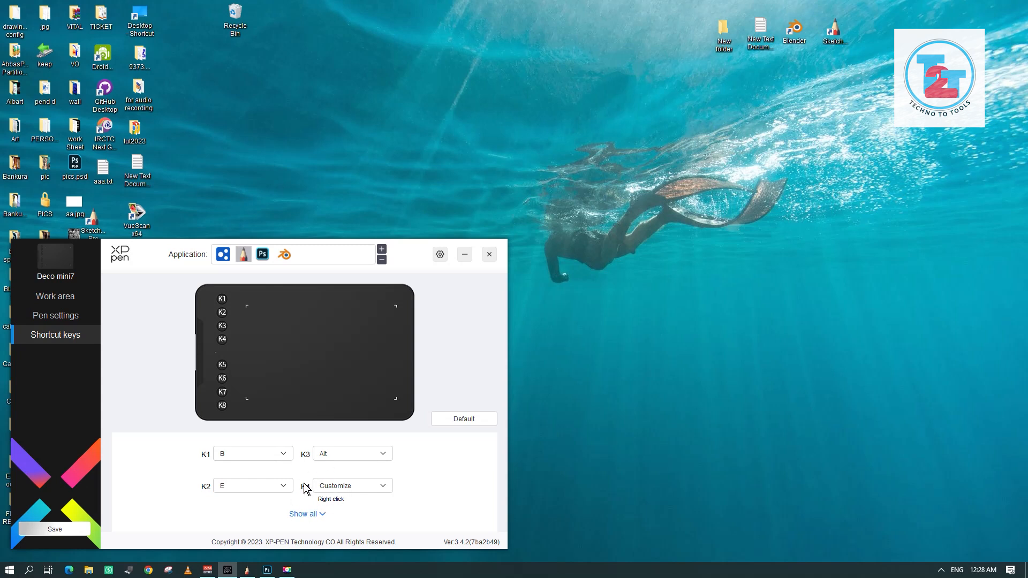
pyautogui.click(287, 256)
pyautogui.click(329, 487)
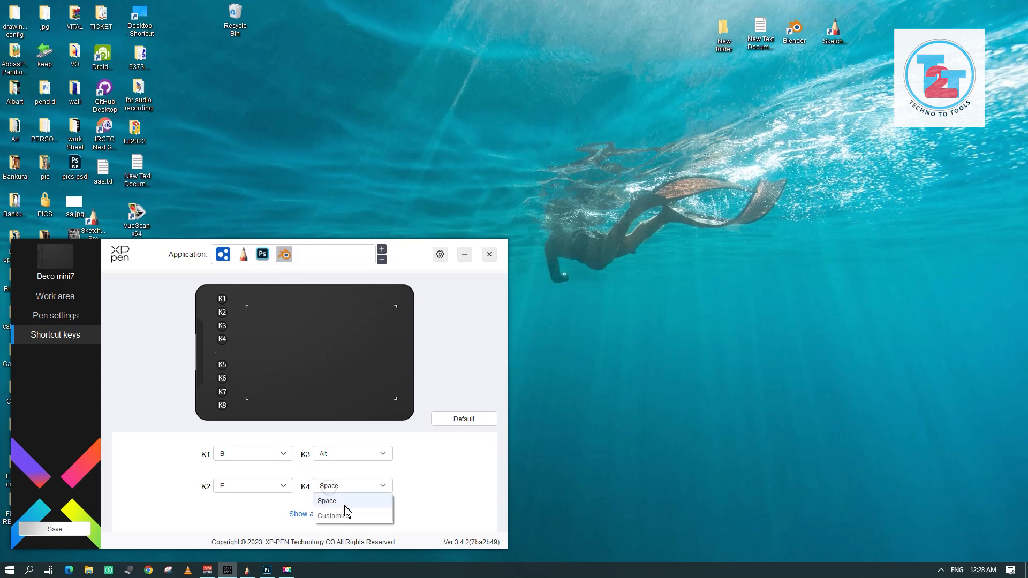
pyautogui.click(343, 515)
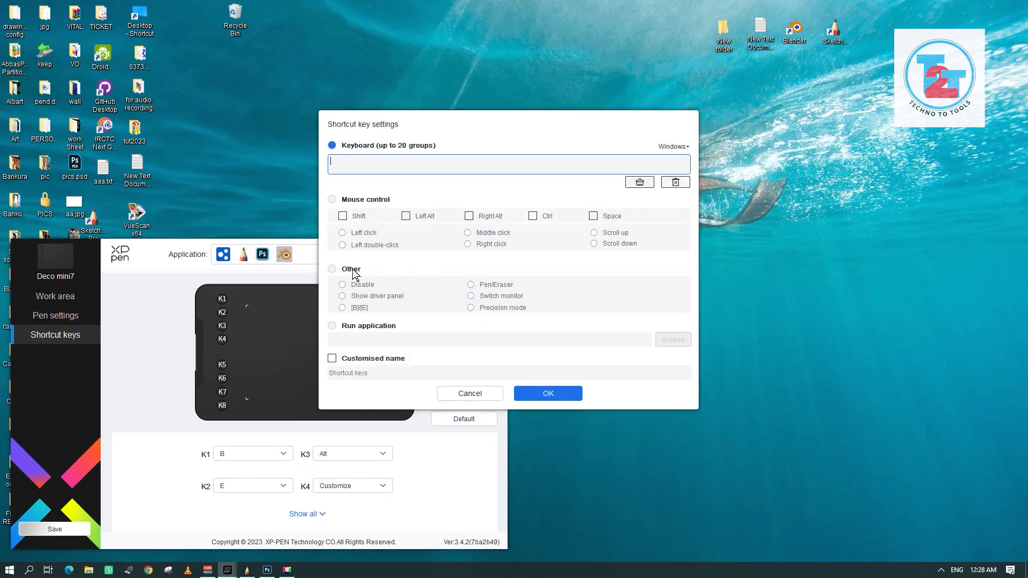
pyautogui.click(351, 201)
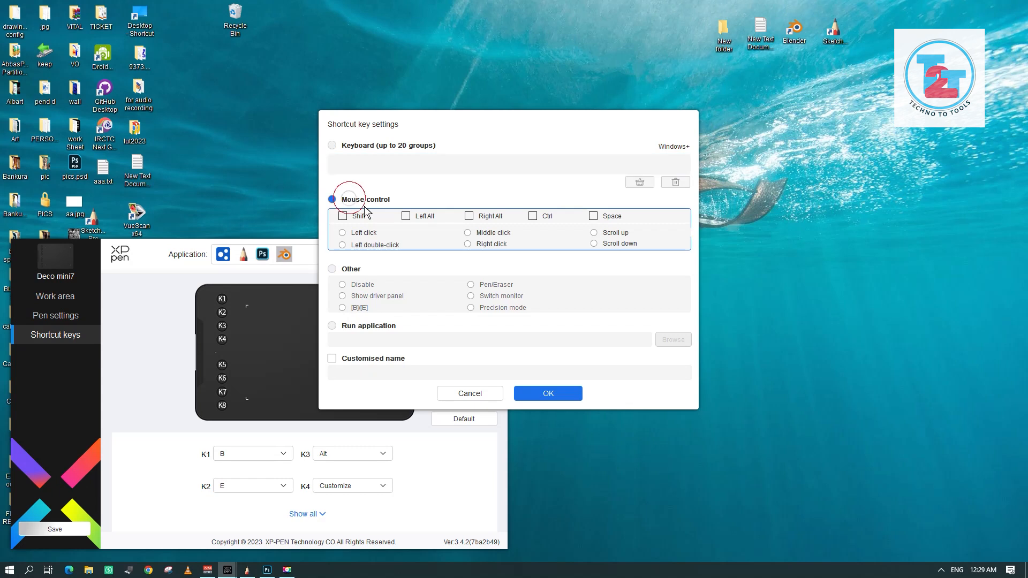
pyautogui.click(481, 234)
pyautogui.click(534, 394)
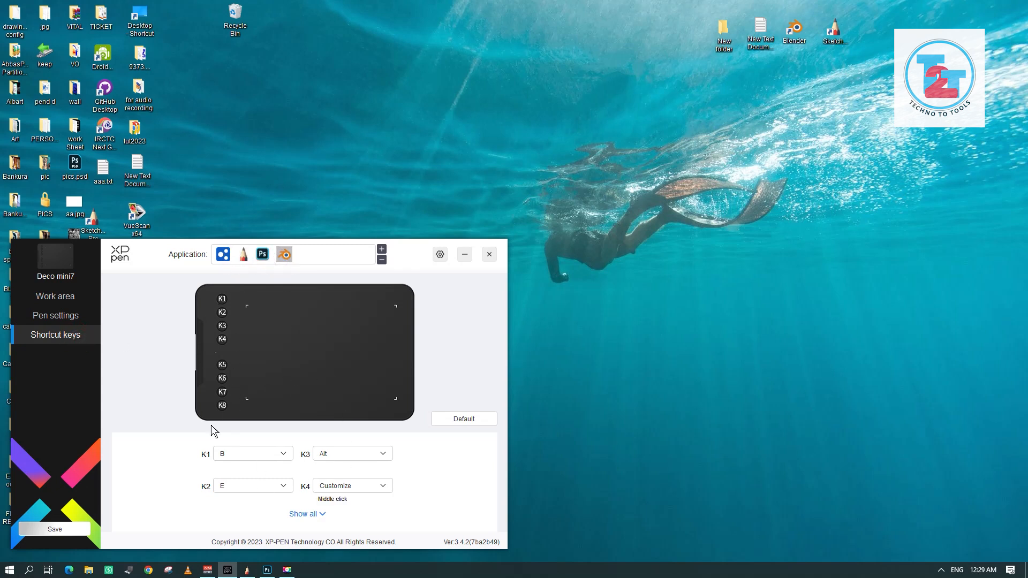
# Save the customized shortcut keys of the application profiles
pyautogui.click(245, 254)
pyautogui.click(67, 529)
pyautogui.click(77, 531)
pyautogui.click(57, 533)
# Check the K4 assignment in each of the SketchBook, Photoshop and Blender profiles
pyautogui.click(245, 256)
pyautogui.click(263, 255)
pyautogui.click(284, 256)
pyautogui.click(245, 256)
pyautogui.click(262, 256)
pyautogui.click(282, 256)
pyautogui.click(264, 255)
pyautogui.click(246, 255)
pyautogui.click(285, 256)
pyautogui.click(263, 254)
pyautogui.click(244, 256)
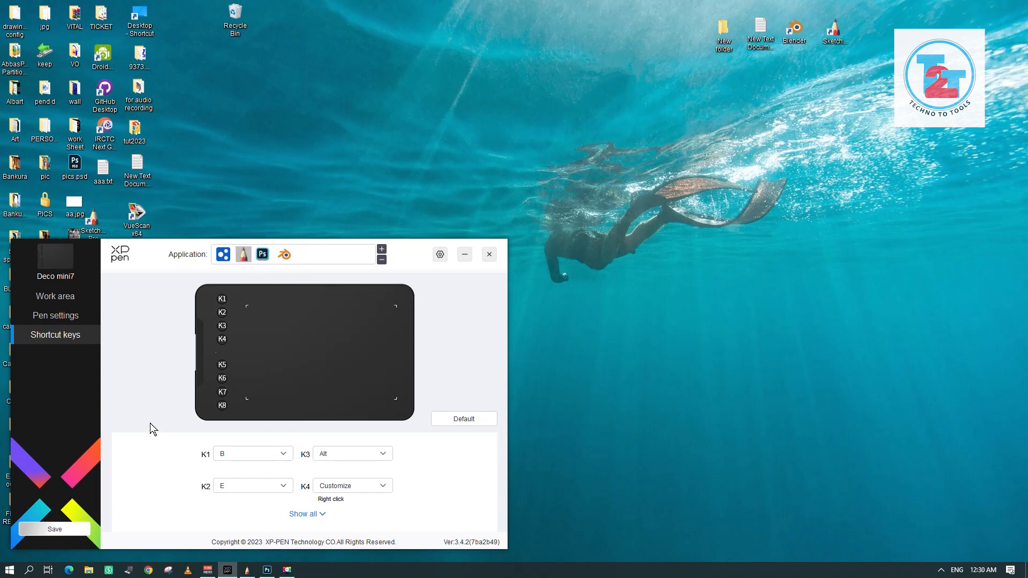
# Make the pen pressure curve softer in the SketchBook profile's pen settings
pyautogui.click(76, 316)
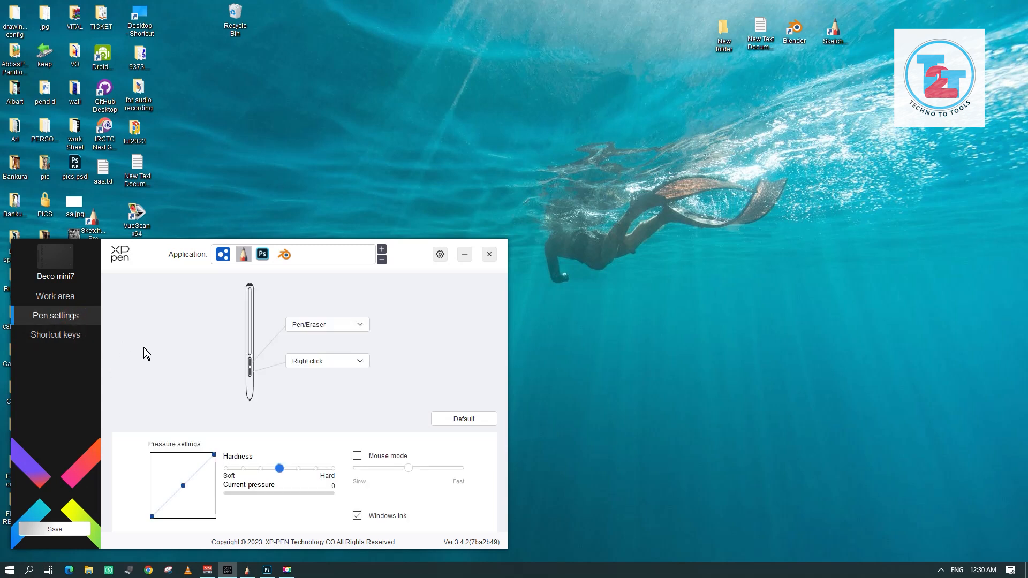
pyautogui.click(182, 485)
pyautogui.moveTo(184, 487); pyautogui.dragTo(204, 487)
# Make the pen pressure curve harder in the Photoshop profile and reshape the curve in the Blender profile
pyautogui.click(262, 255)
pyautogui.click(183, 485)
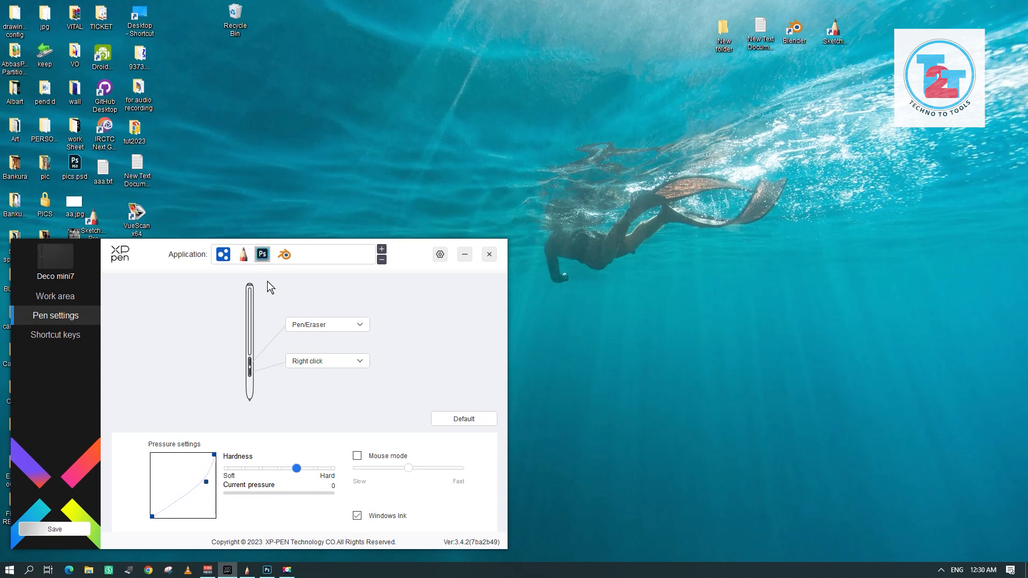
pyautogui.click(284, 255)
pyautogui.click(183, 486)
pyautogui.moveTo(184, 486); pyautogui.dragTo(192, 504)
pyautogui.click(244, 255)
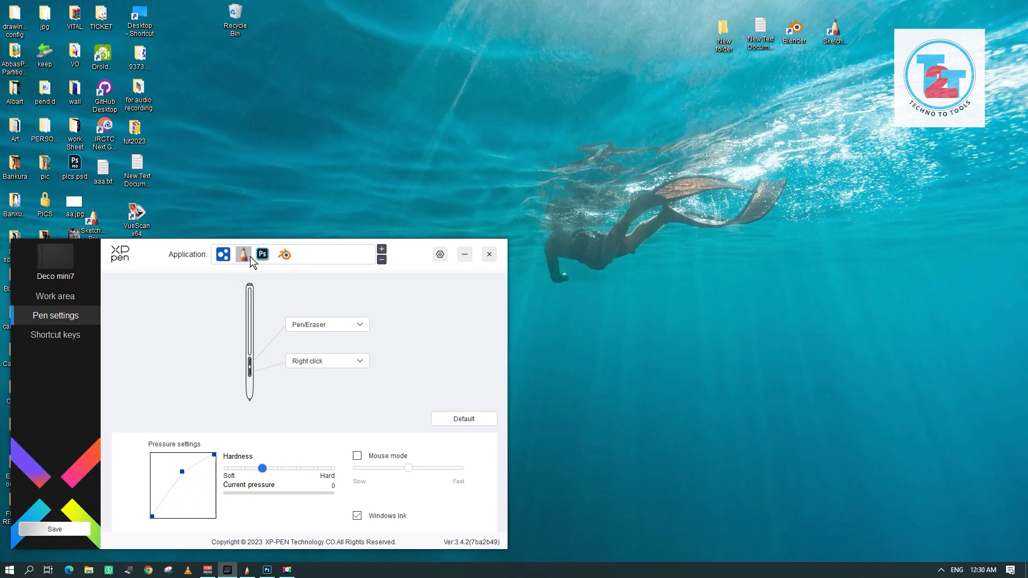
# Review the pressure curves of the Photoshop and Blender profiles and save the pen settings
pyautogui.click(263, 255)
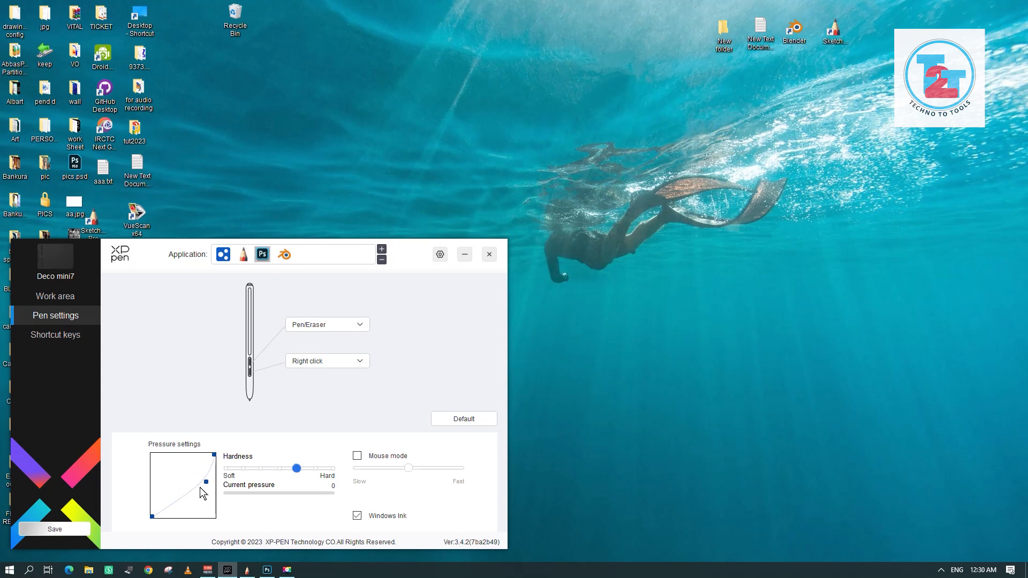
pyautogui.click(286, 264)
pyautogui.click(73, 530)
# Compare the work area, pen settings and shortcut keys pages to see which ones offer per-application profiles
pyautogui.click(85, 297)
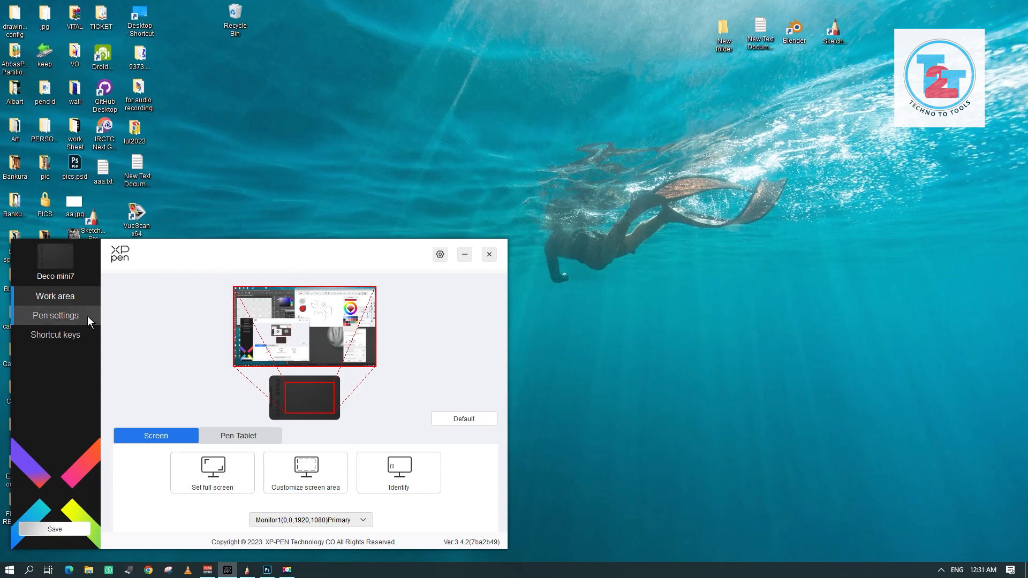
pyautogui.click(71, 316)
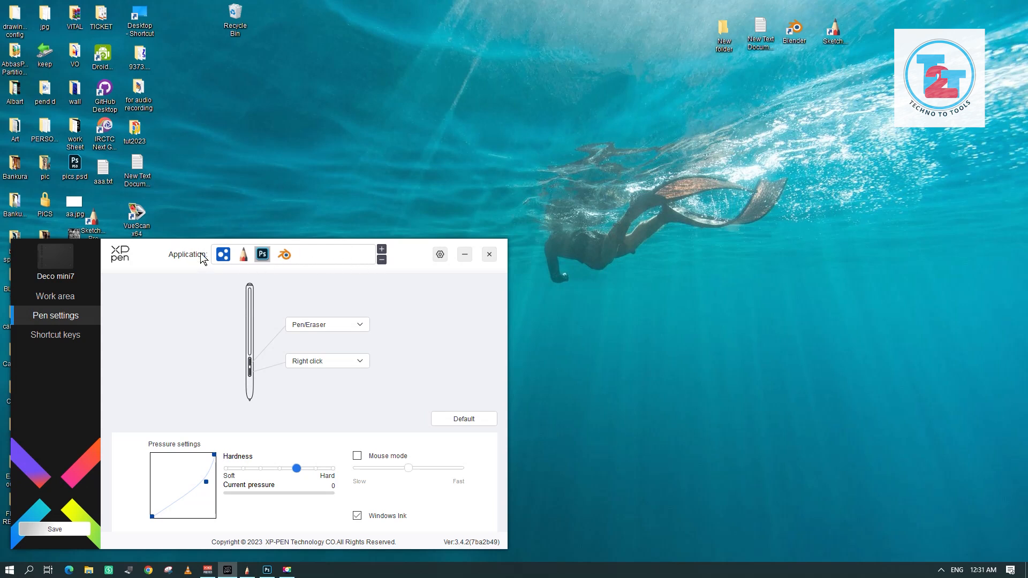
pyautogui.click(75, 296)
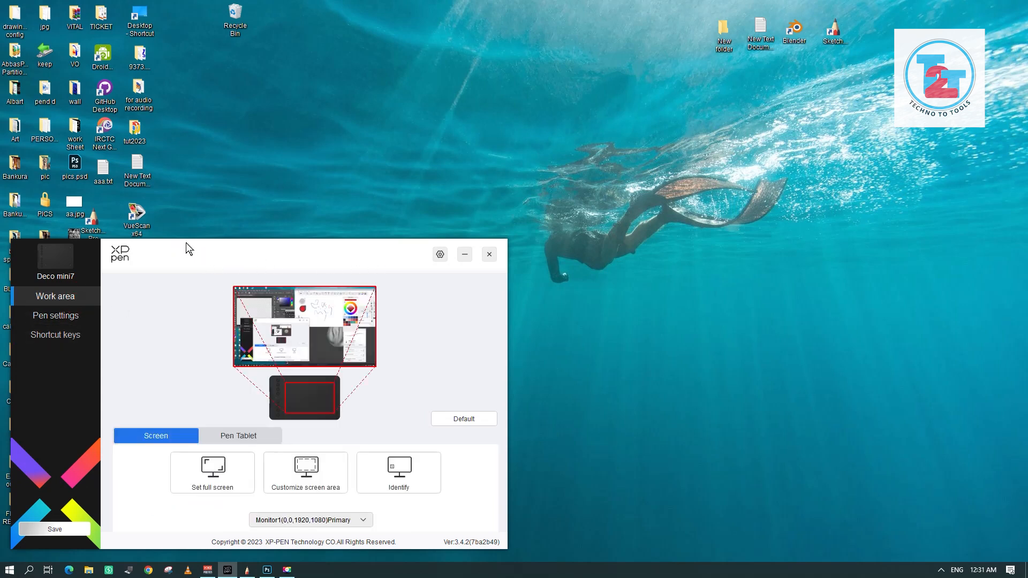
pyautogui.click(80, 332)
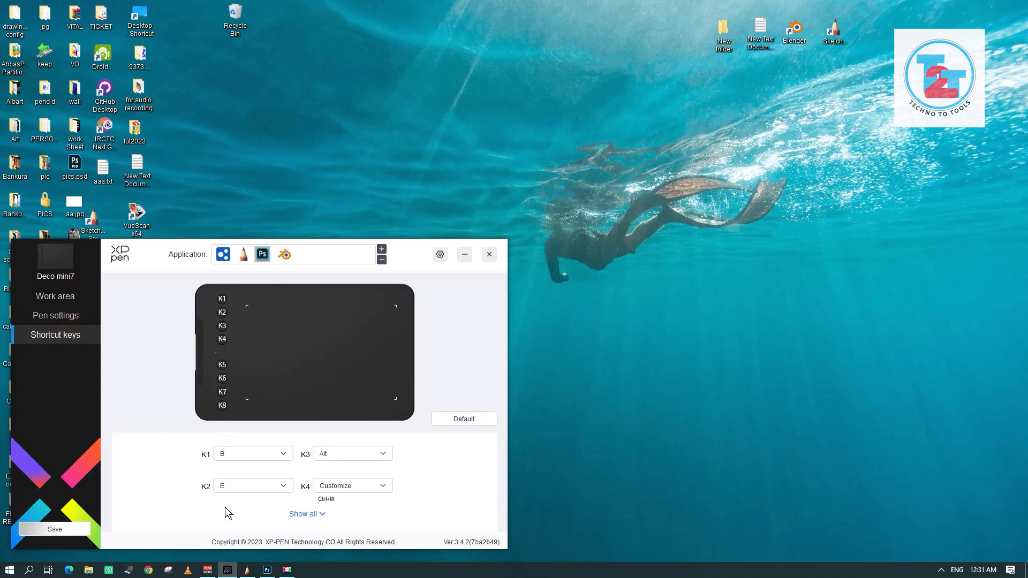
# Switch to Photoshop, create a 1920 × 1080 pixel HDTV 1080p document with a white background and draw a brush test stroke
pyautogui.press('space')
pyautogui.click(267, 570)
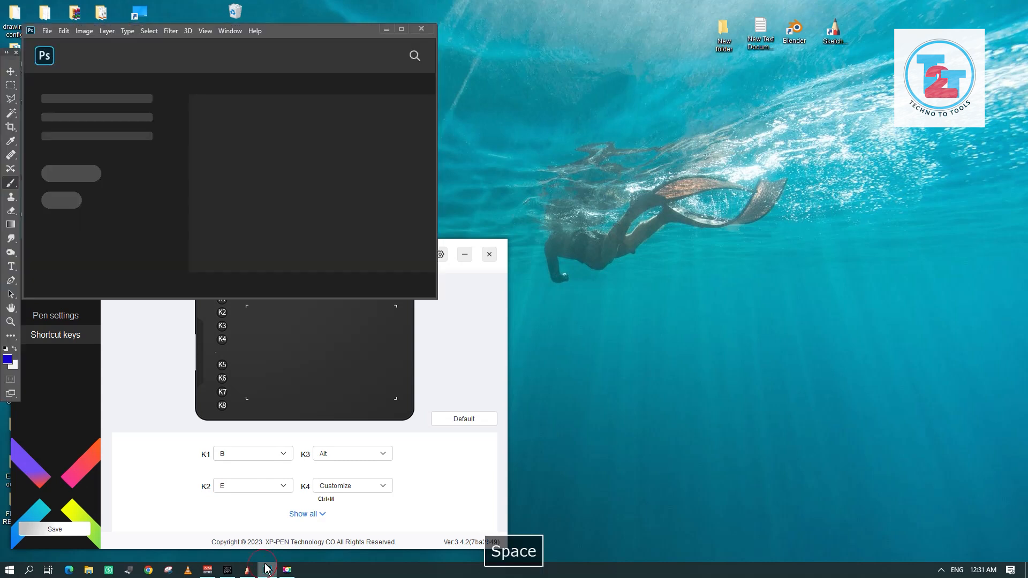
pyautogui.click(59, 30)
pyautogui.click(65, 41)
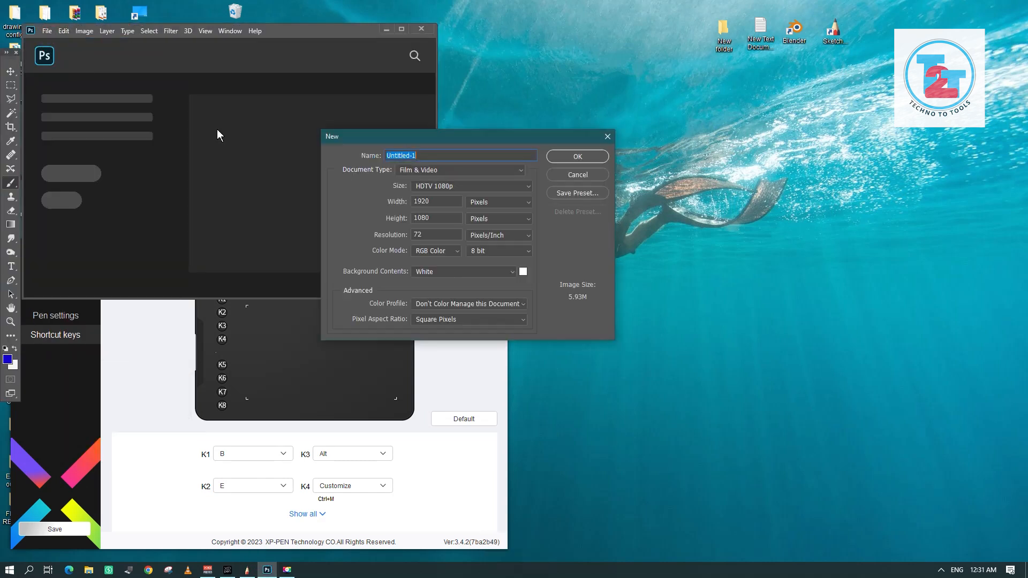
pyautogui.click(577, 156)
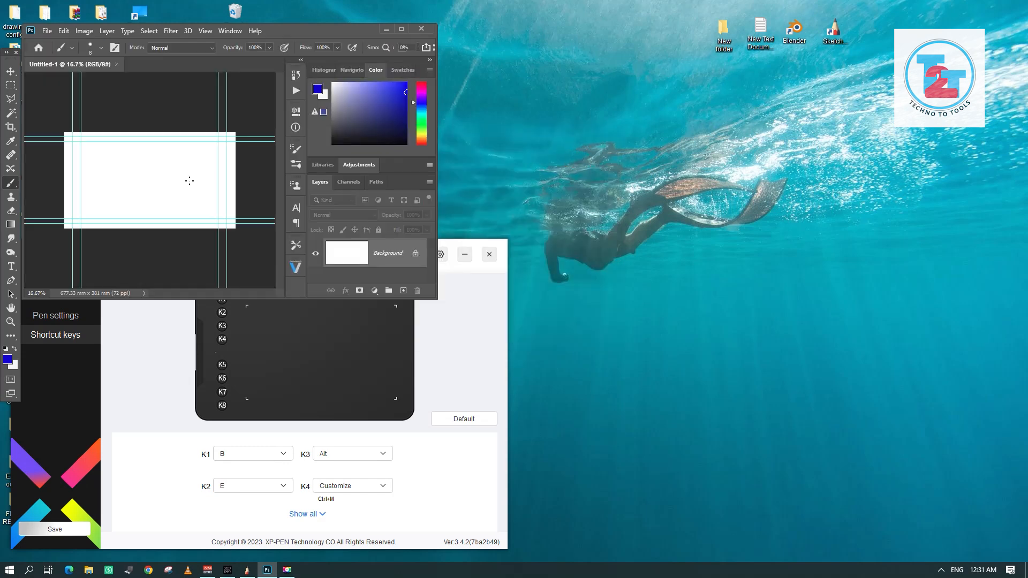
pyautogui.moveTo(145, 181); pyautogui.dragTo(173, 193)
# Set the Photoshop profile's pen pressure curve to the softest hardness
pyautogui.click(178, 426)
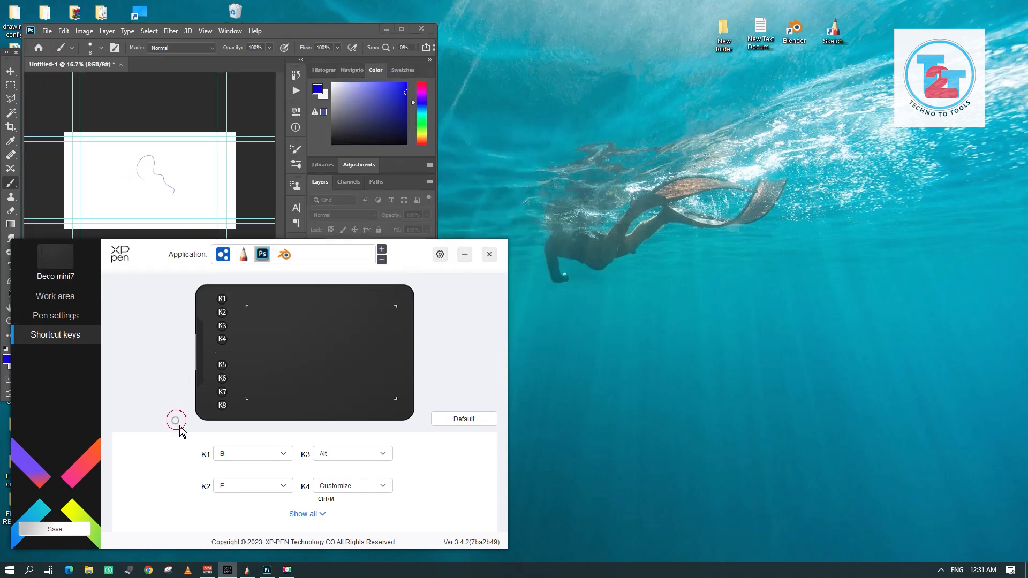
pyautogui.click(61, 316)
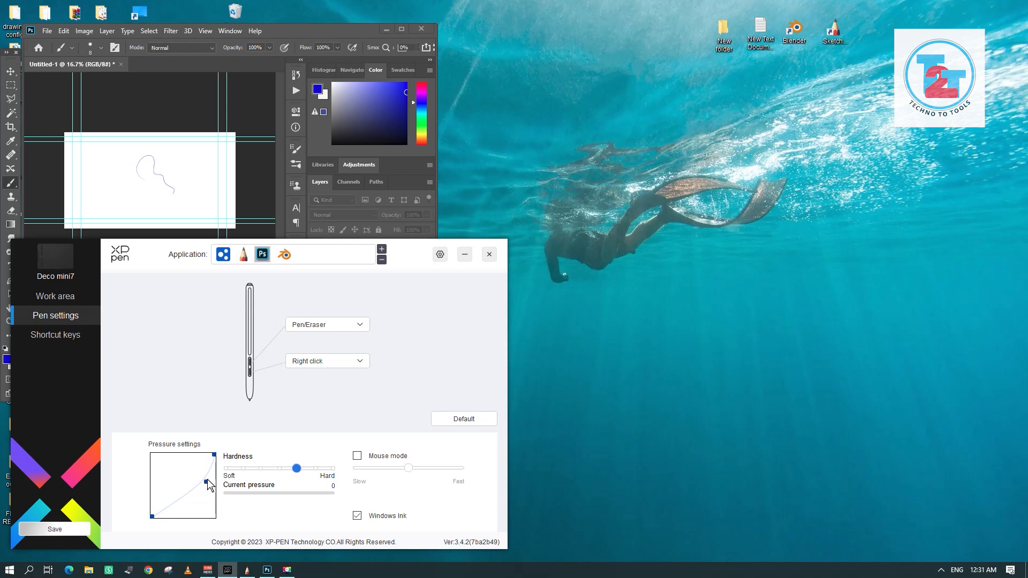
pyautogui.moveTo(207, 481); pyautogui.dragTo(155, 454)
# Draw several looping blue brush strokes across the Photoshop canvas to test the soft pressure curve
pyautogui.click(105, 164)
pyautogui.moveTo(98, 154)
pyautogui.mouseDown()
pyautogui.moveTo(138, 205)
pyautogui.moveTo(161, 161)
pyautogui.moveTo(168, 206)
pyautogui.moveTo(172, 190)
pyautogui.moveTo(130, 181)
pyautogui.moveTo(183, 209)
pyautogui.mouseUp()
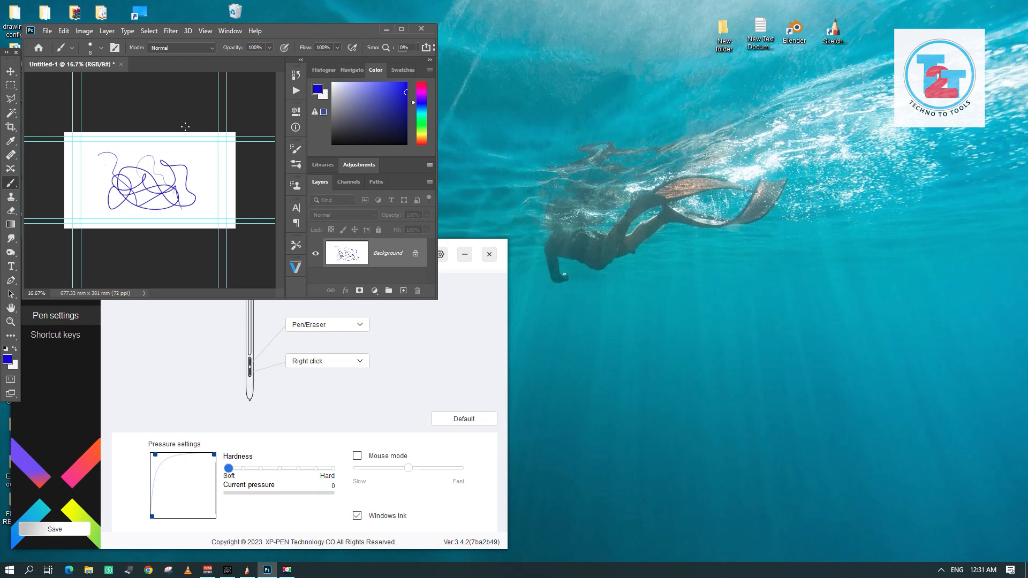
pyautogui.moveTo(176, 170)
pyautogui.mouseDown()
pyautogui.moveTo(201, 161)
pyautogui.moveTo(156, 163)
pyautogui.mouseUp()
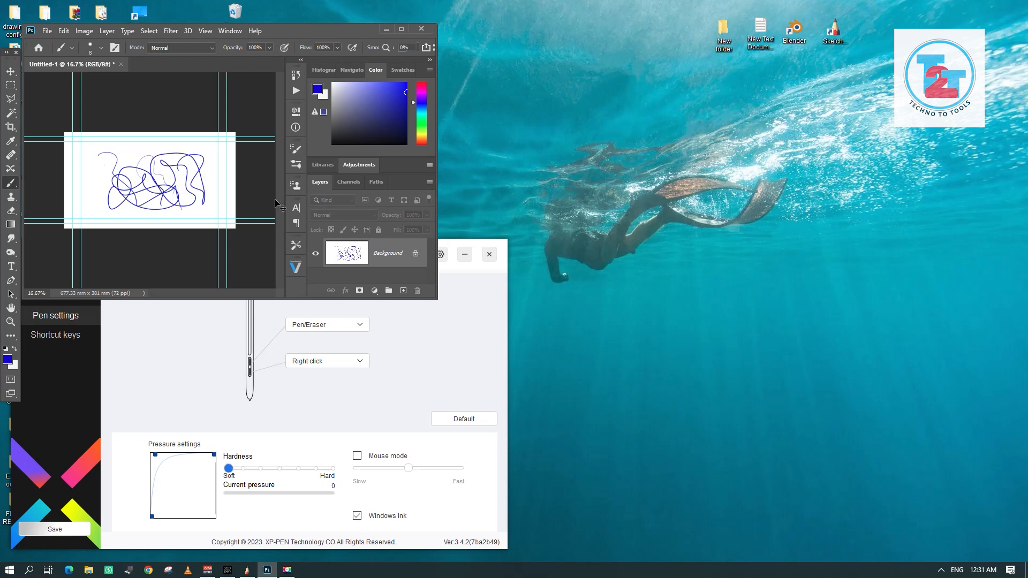
pyautogui.hotkey('ctrl', '=')
pyautogui.hotkey('ctrl', '=')
pyautogui.hotkey('ctrl', '=')
pyautogui.moveTo(86, 102)
pyautogui.mouseDown()
pyautogui.moveTo(105, 101)
pyautogui.moveTo(156, 255)
pyautogui.mouseUp()
pyautogui.moveTo(129, 84)
pyautogui.mouseDown()
pyautogui.moveTo(156, 113)
pyautogui.moveTo(180, 195)
pyautogui.mouseUp()
pyautogui.moveTo(170, 85)
pyautogui.mouseDown()
pyautogui.moveTo(217, 126)
pyautogui.moveTo(225, 192)
pyautogui.moveTo(172, 238)
pyautogui.moveTo(84, 99)
pyautogui.moveTo(109, 169)
pyautogui.moveTo(166, 261)
pyautogui.mouseUp()
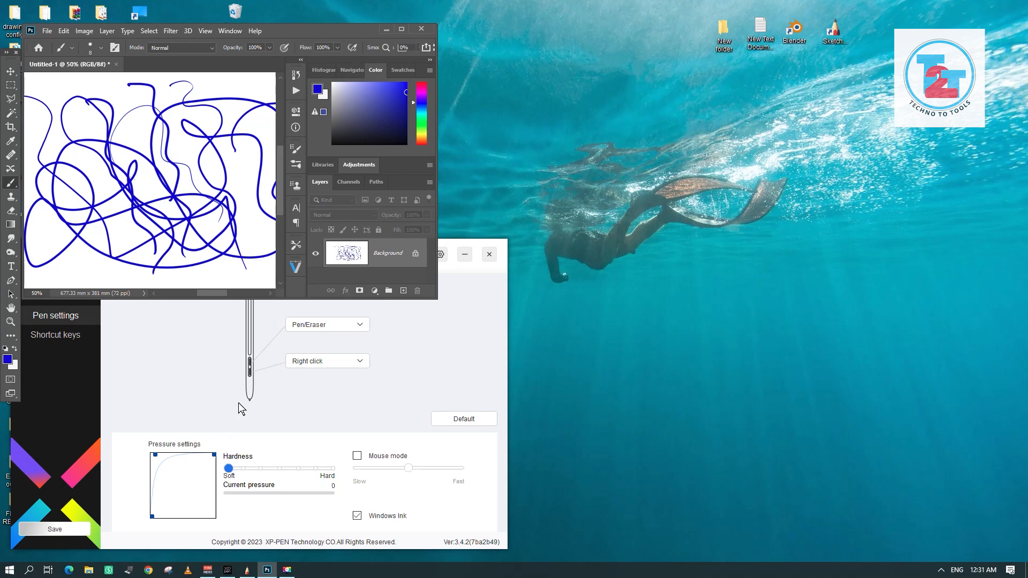
# Set the SketchBook profile's pen pressure curve to the hardest setting
pyautogui.click(192, 383)
pyautogui.click(244, 256)
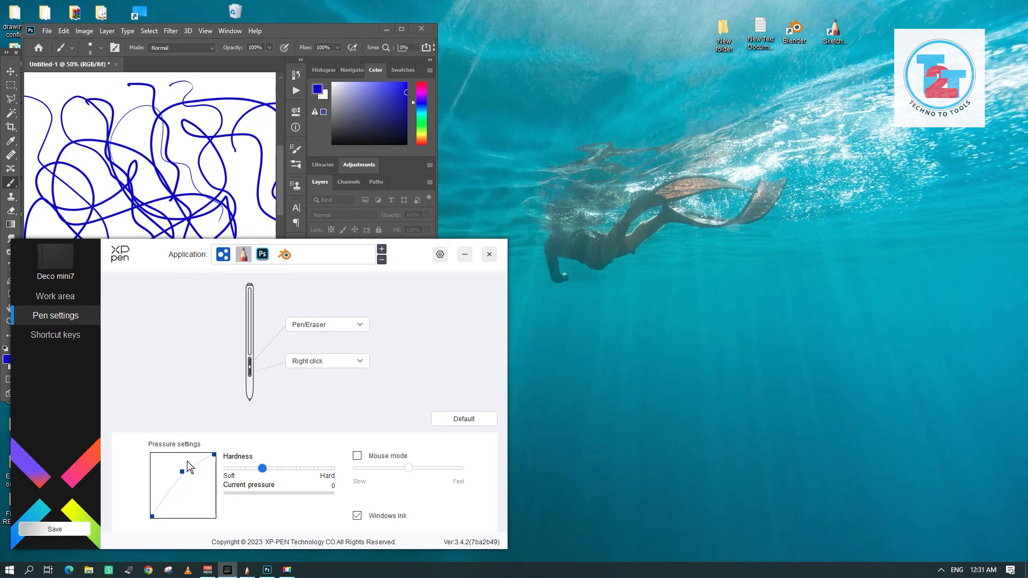
pyautogui.moveTo(183, 470); pyautogui.dragTo(206, 497)
pyautogui.moveTo(293, 469); pyautogui.dragTo(331, 469)
pyautogui.click(188, 471)
pyautogui.click(189, 488)
# Switch to SketchBook and draw several curved red test strokes to try the hard pressure curve
pyautogui.click(248, 569)
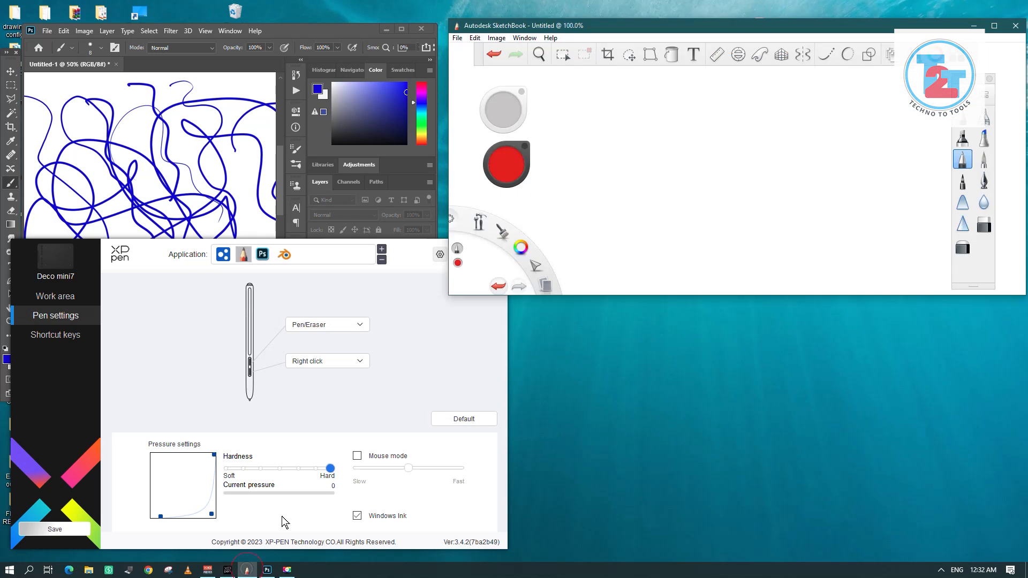
pyautogui.click(632, 28)
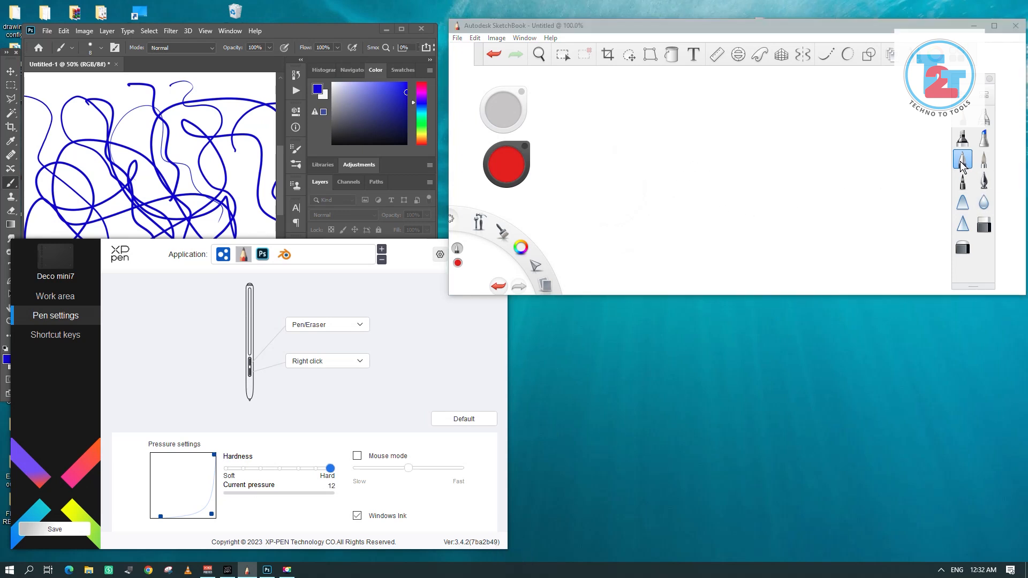
pyautogui.click(963, 138)
pyautogui.click(962, 161)
pyautogui.moveTo(726, 185)
pyautogui.mouseDown()
pyautogui.moveTo(798, 118)
pyautogui.moveTo(789, 210)
pyautogui.mouseUp()
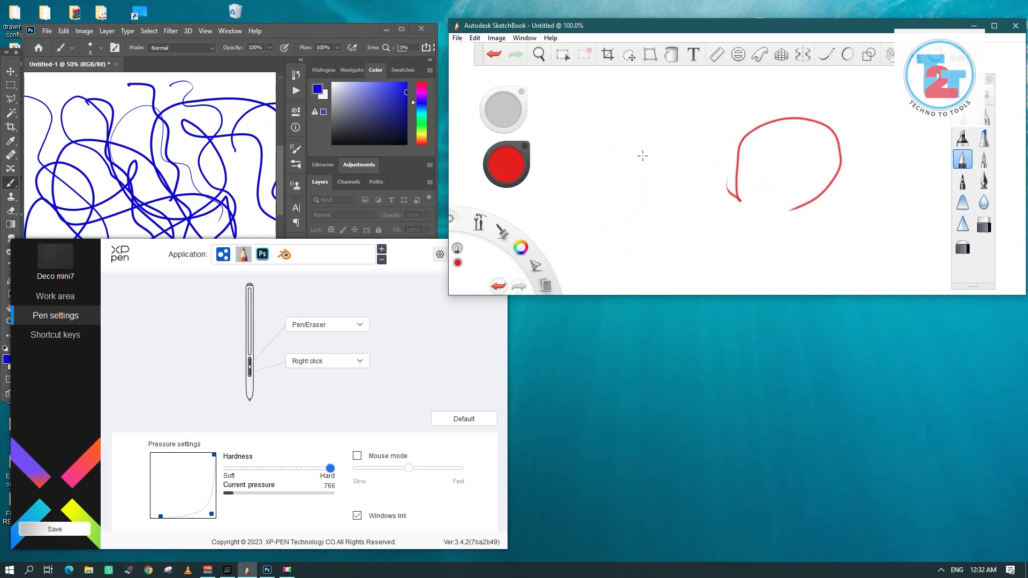
pyautogui.moveTo(646, 167); pyautogui.dragTo(643, 166)
pyautogui.moveTo(619, 161)
pyautogui.mouseDown()
pyautogui.moveTo(656, 124)
pyautogui.moveTo(653, 211)
pyautogui.moveTo(709, 159)
pyautogui.moveTo(705, 193)
pyautogui.mouseUp()
pyautogui.moveTo(693, 127)
pyautogui.mouseDown()
pyautogui.moveTo(698, 113)
pyautogui.moveTo(694, 245)
pyautogui.mouseUp()
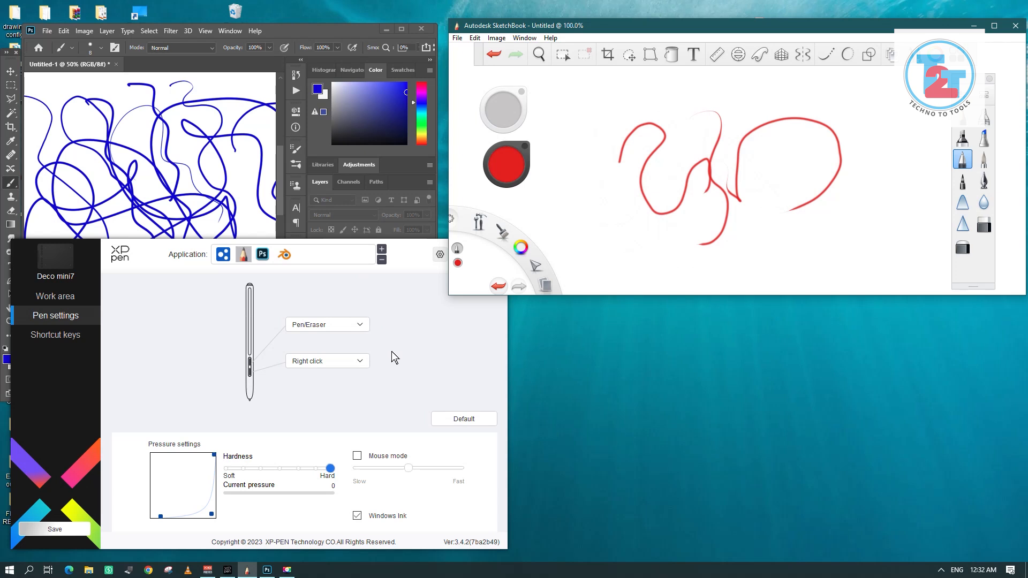
# Move the tablet settings window lower on the desktop and draw another red loop in SketchBook
pyautogui.moveTo(402, 256); pyautogui.dragTo(410, 306)
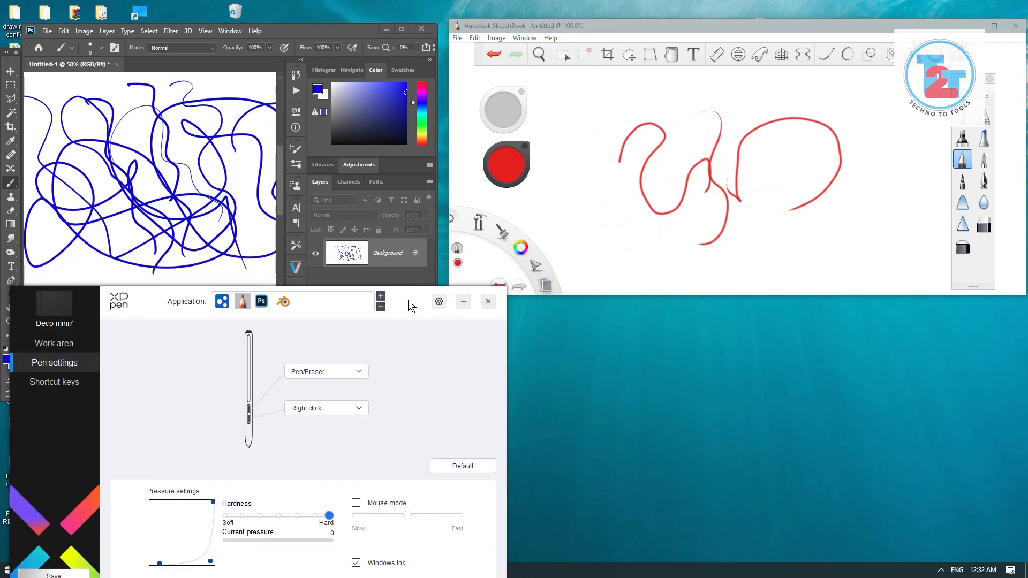
pyautogui.click(246, 302)
pyautogui.moveTo(581, 252)
pyautogui.mouseDown()
pyautogui.moveTo(597, 149)
pyautogui.moveTo(584, 248)
pyautogui.mouseUp()
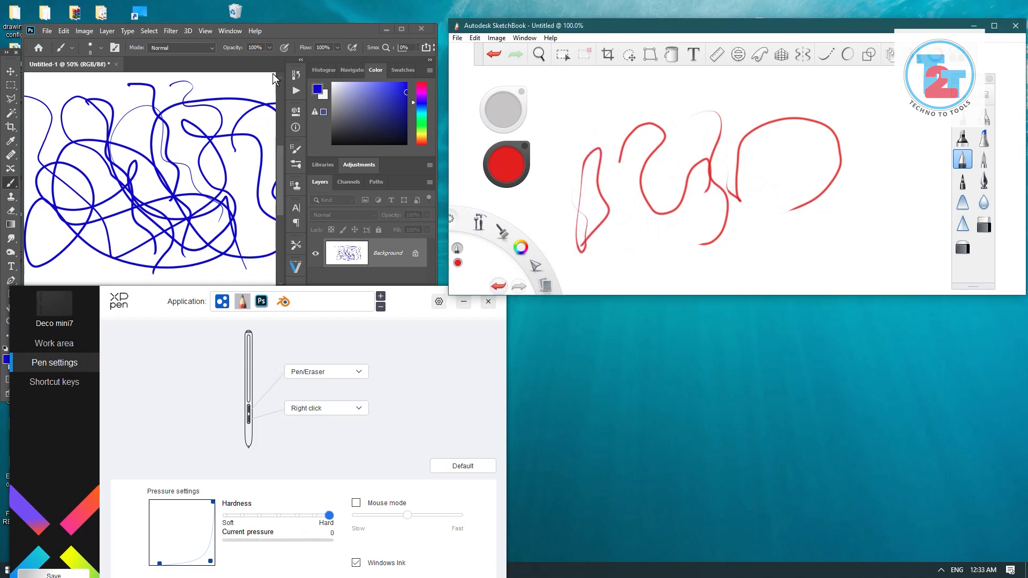
pyautogui.click(285, 37)
pyautogui.press('space')
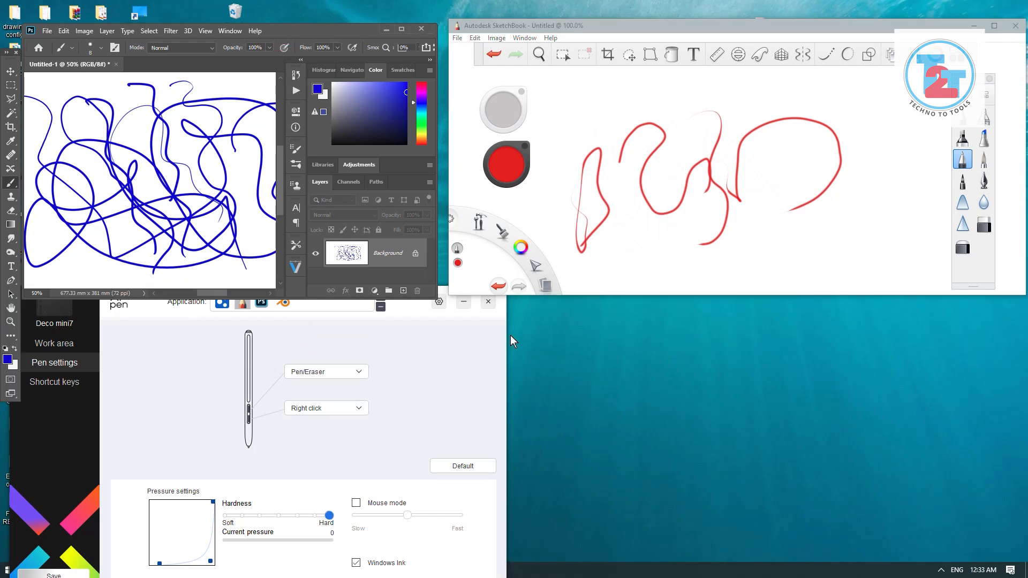
pyautogui.click(503, 316)
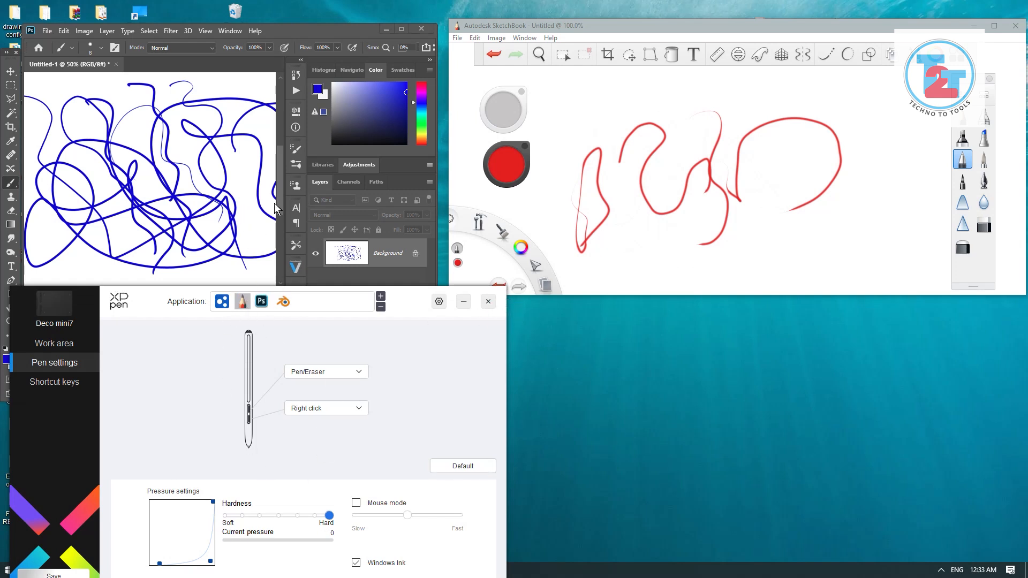
pyautogui.click(332, 38)
pyautogui.press('space')
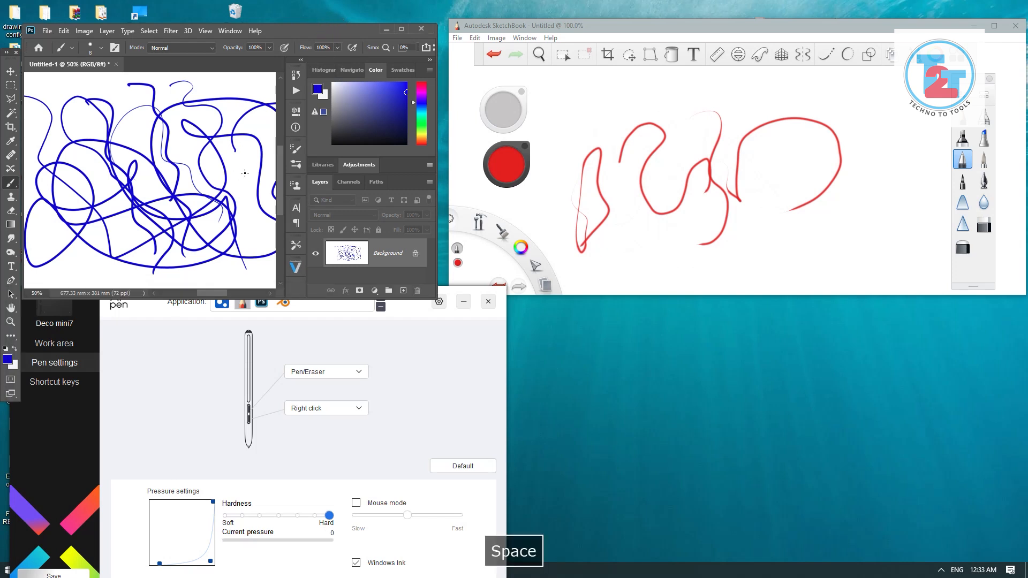
# Compare the pen settings of the SketchBook, Photoshop and Blender profiles, ending on the SketchBook profile
pyautogui.click(249, 311)
pyautogui.click(262, 302)
pyautogui.click(283, 303)
pyautogui.click(262, 304)
pyautogui.click(245, 306)
pyautogui.click(262, 304)
pyautogui.click(284, 304)
pyautogui.click(243, 306)
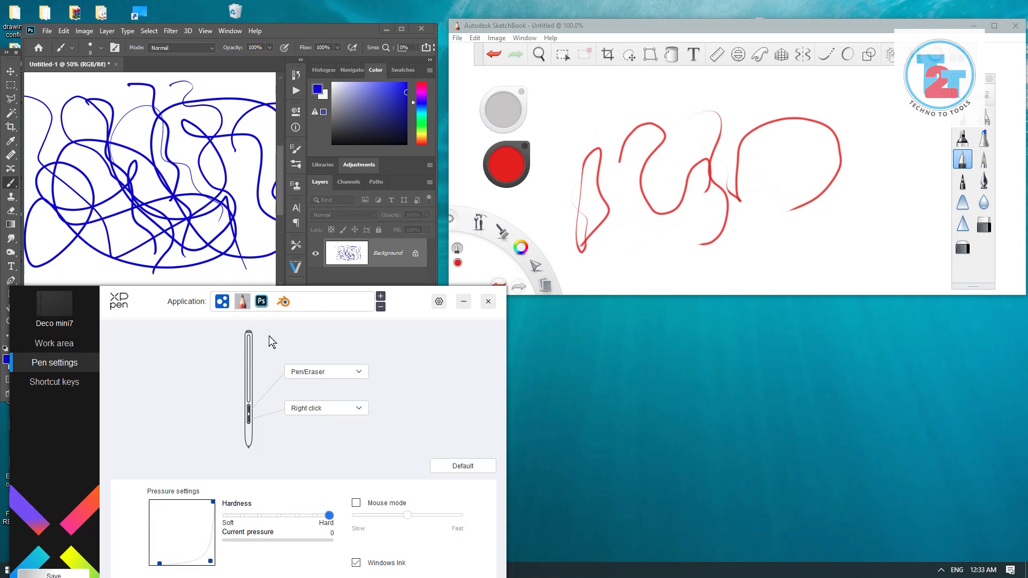
# Return to Photoshop and fill the empty upper-left area of the canvas with looping blue brush strokes
pyautogui.click(310, 32)
pyautogui.press('space')
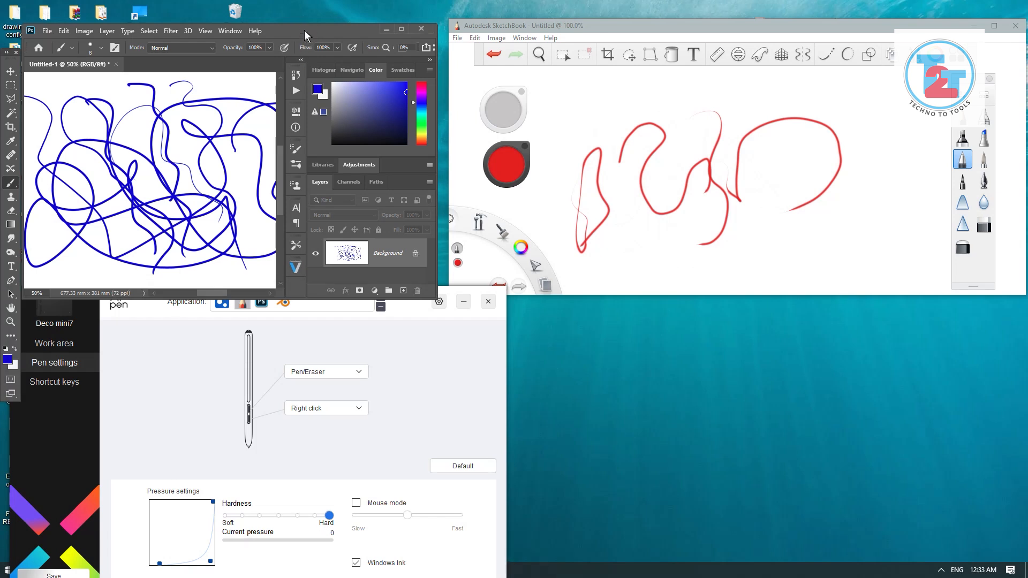
pyautogui.doubleClick(312, 32)
pyautogui.doubleClick(358, 5)
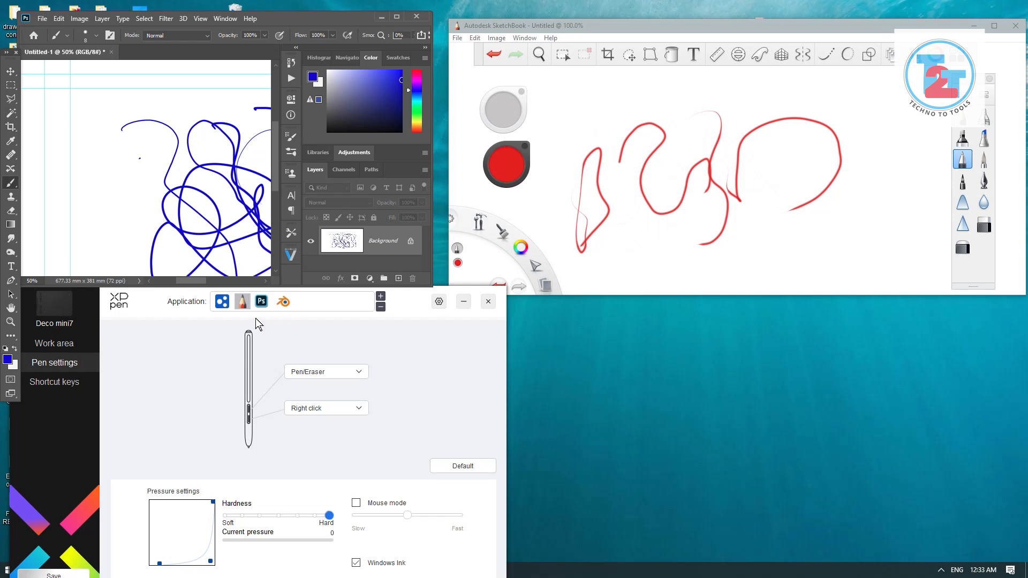
pyautogui.moveTo(93, 155); pyautogui.dragTo(112, 143)
pyautogui.moveTo(105, 186)
pyautogui.mouseDown()
pyautogui.moveTo(90, 235)
pyautogui.moveTo(126, 209)
pyautogui.moveTo(114, 132)
pyautogui.moveTo(135, 197)
pyautogui.mouseUp()
pyautogui.moveTo(94, 111)
pyautogui.mouseDown()
pyautogui.moveTo(105, 102)
pyautogui.moveTo(161, 110)
pyautogui.moveTo(179, 144)
pyautogui.moveTo(91, 126)
pyautogui.moveTo(86, 104)
pyautogui.mouseUp()
pyautogui.moveTo(144, 85)
pyautogui.mouseDown()
pyautogui.moveTo(166, 75)
pyautogui.moveTo(206, 110)
pyautogui.moveTo(118, 80)
pyautogui.moveTo(216, 94)
pyautogui.moveTo(155, 213)
pyautogui.moveTo(123, 196)
pyautogui.mouseUp()
pyautogui.moveTo(72, 173)
pyautogui.mouseDown()
pyautogui.moveTo(77, 160)
pyautogui.moveTo(74, 249)
pyautogui.moveTo(69, 164)
pyautogui.moveTo(126, 262)
pyautogui.moveTo(177, 129)
pyautogui.mouseUp()
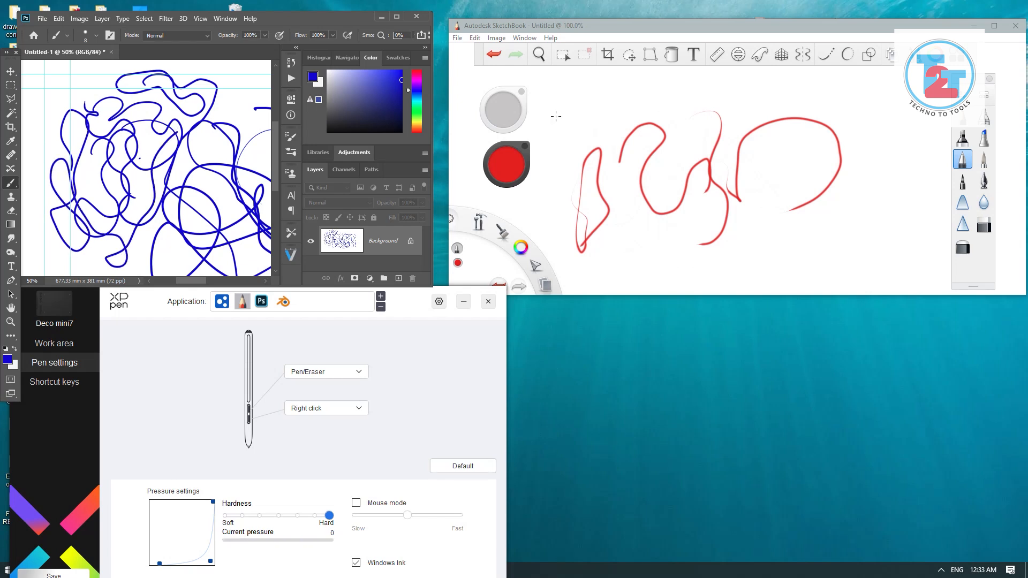
# Draw one more winding red stroke beside the existing ones in SketchBook and shift its window slightly up
pyautogui.click(624, 31)
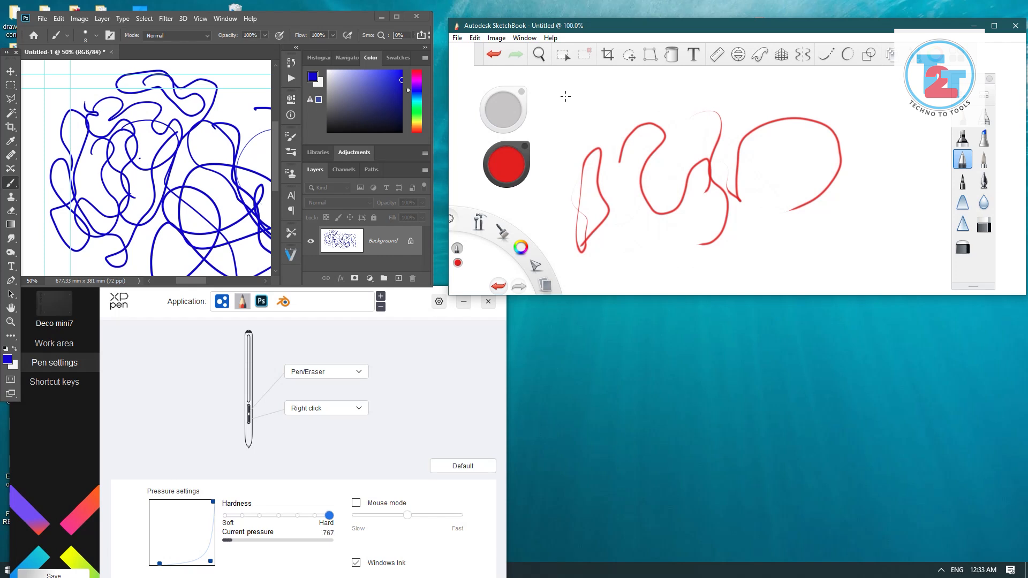
pyautogui.moveTo(568, 96)
pyautogui.mouseDown()
pyautogui.moveTo(588, 123)
pyautogui.moveTo(577, 161)
pyautogui.moveTo(622, 101)
pyautogui.moveTo(617, 210)
pyautogui.mouseUp()
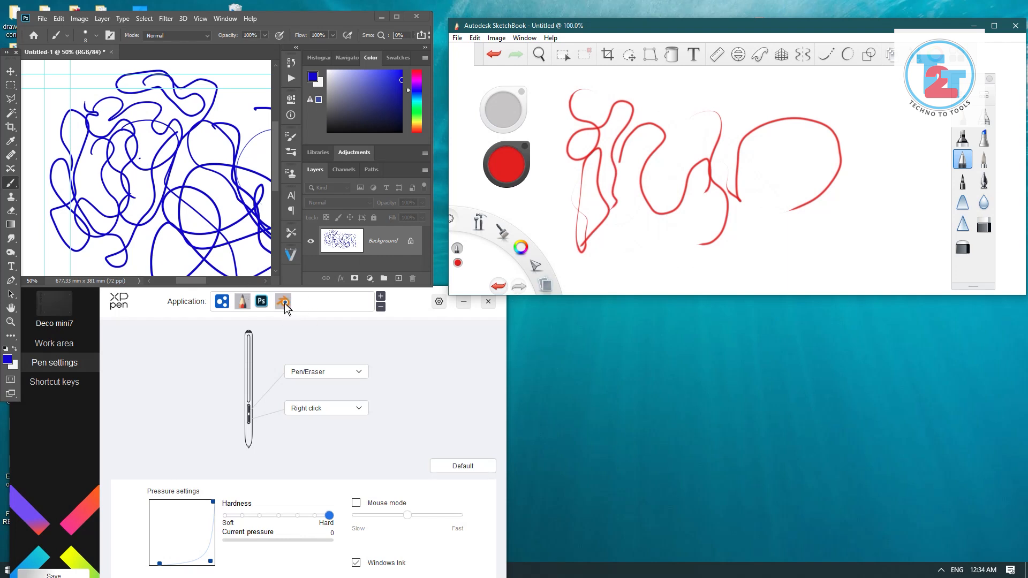
pyautogui.moveTo(782, 28)
pyautogui.mouseDown()
pyautogui.moveTo(785, 53)
pyautogui.moveTo(788, 25)
pyautogui.mouseUp()
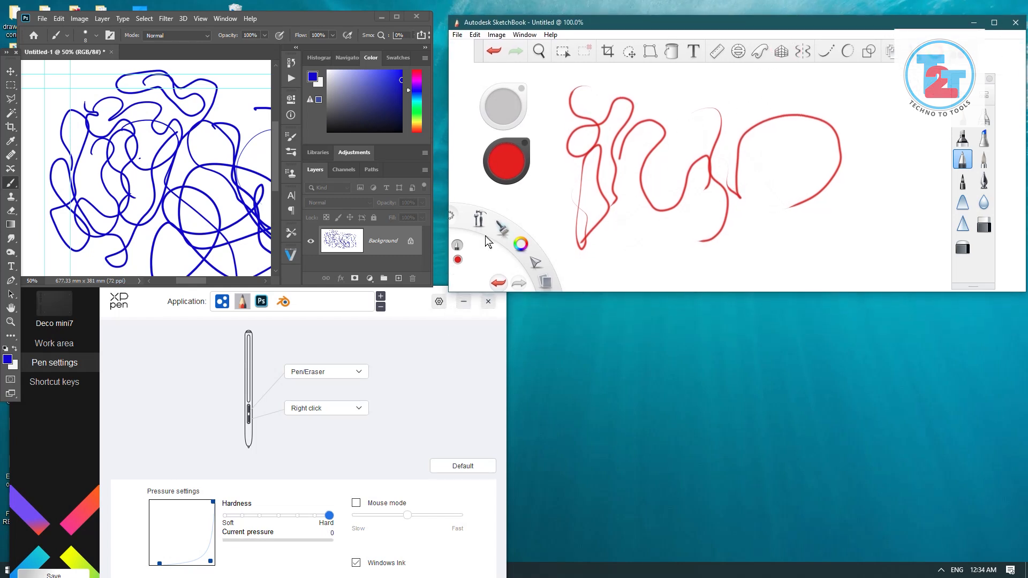
# Review the SketchBook profile's pen settings and its K4 shortcut key assignment
pyautogui.click(77, 389)
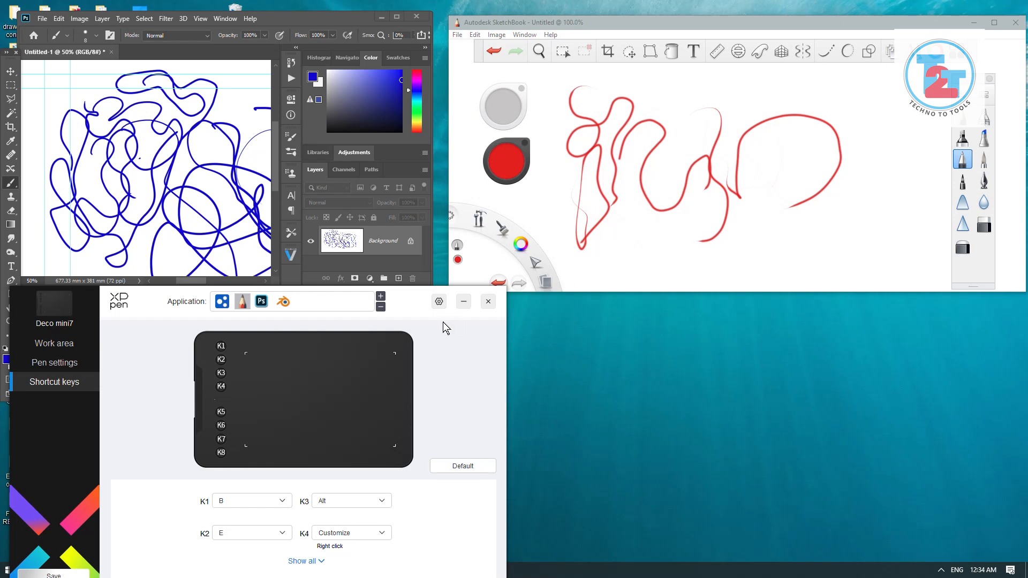
pyautogui.click(85, 364)
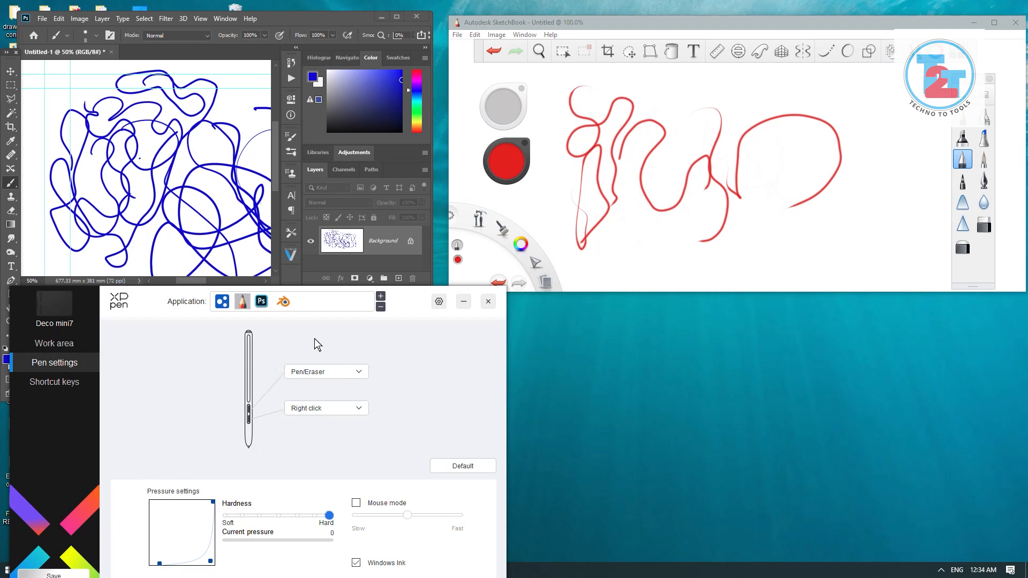
pyautogui.click(74, 388)
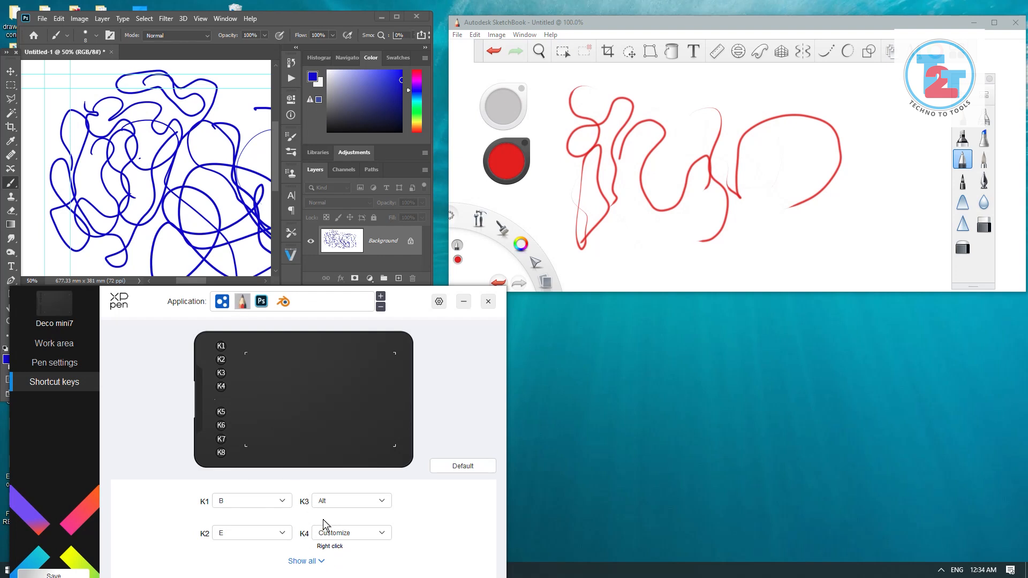
pyautogui.moveTo(729, 27); pyautogui.dragTo(729, 24)
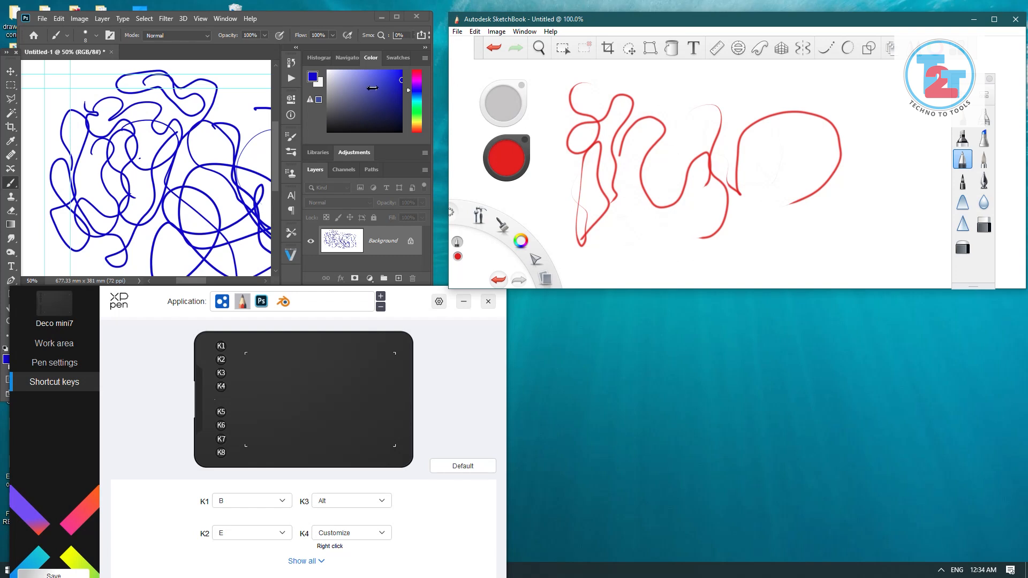
pyautogui.click(292, 26)
pyautogui.press('space')
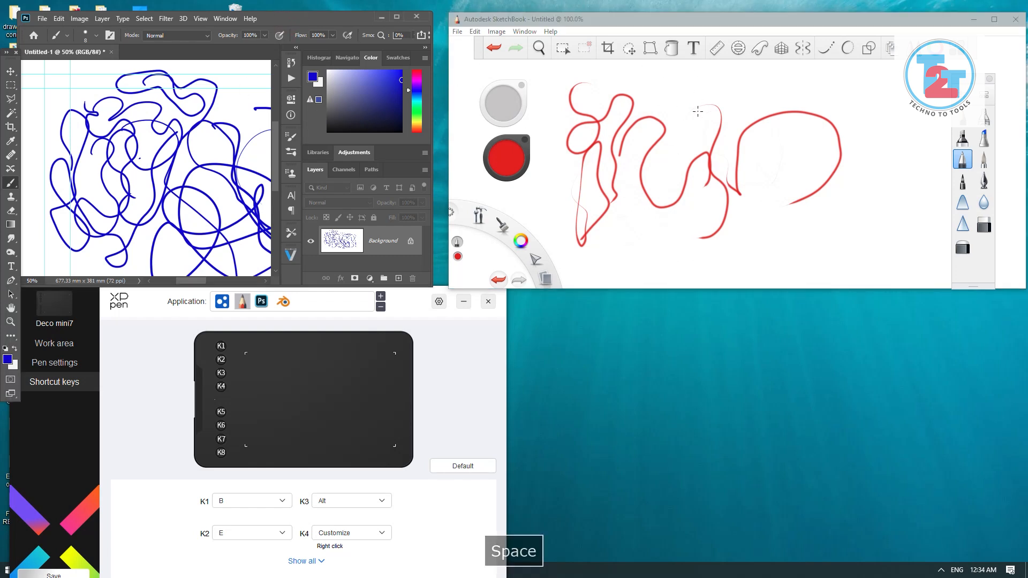
# Shift the SketchBook window slightly down and turn on left-right mirror symmetry from the radial tool palette on its canvas
pyautogui.click(703, 26)
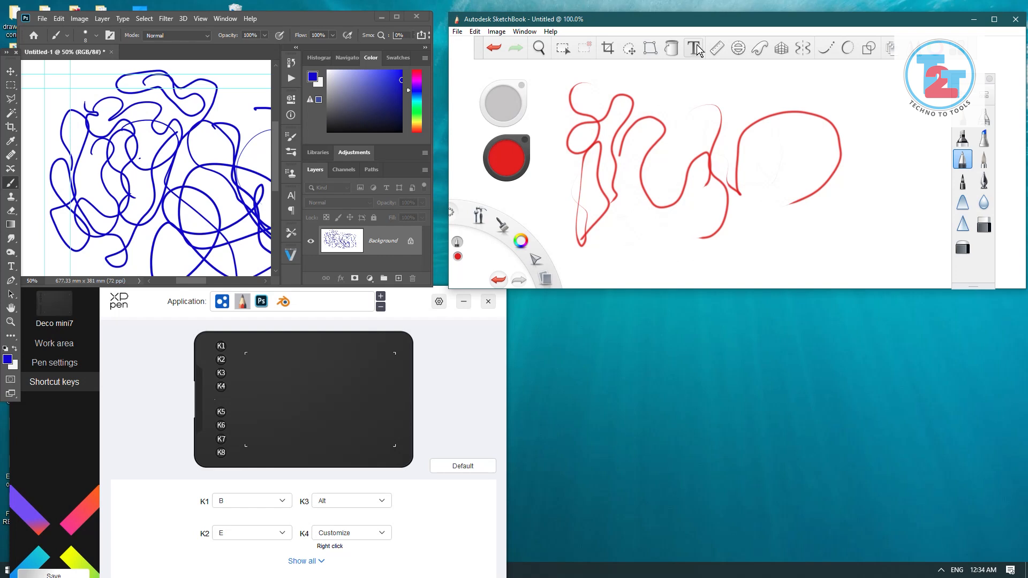
pyautogui.moveTo(700, 19); pyautogui.dragTo(704, 24)
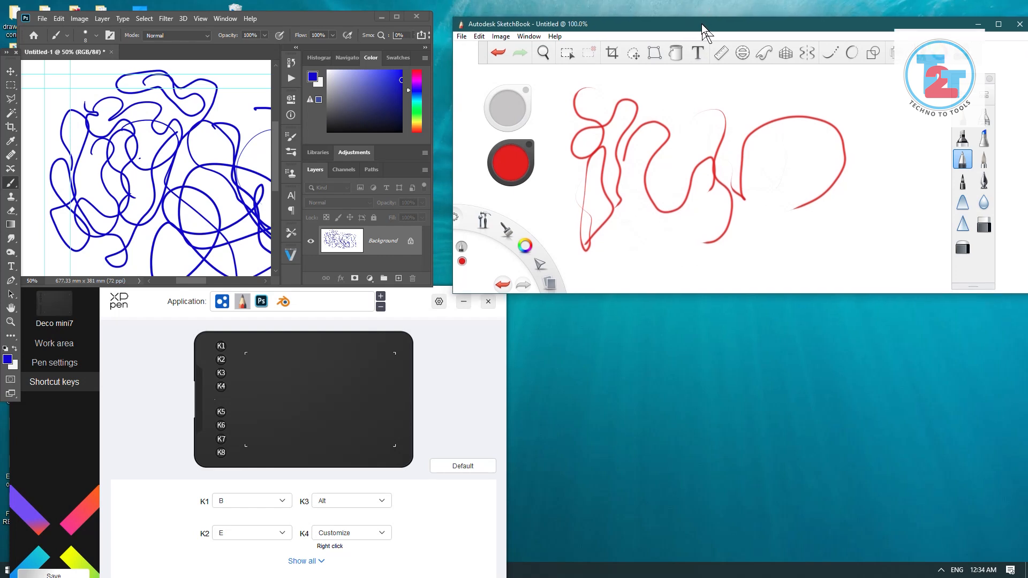
pyautogui.rightClick(680, 116)
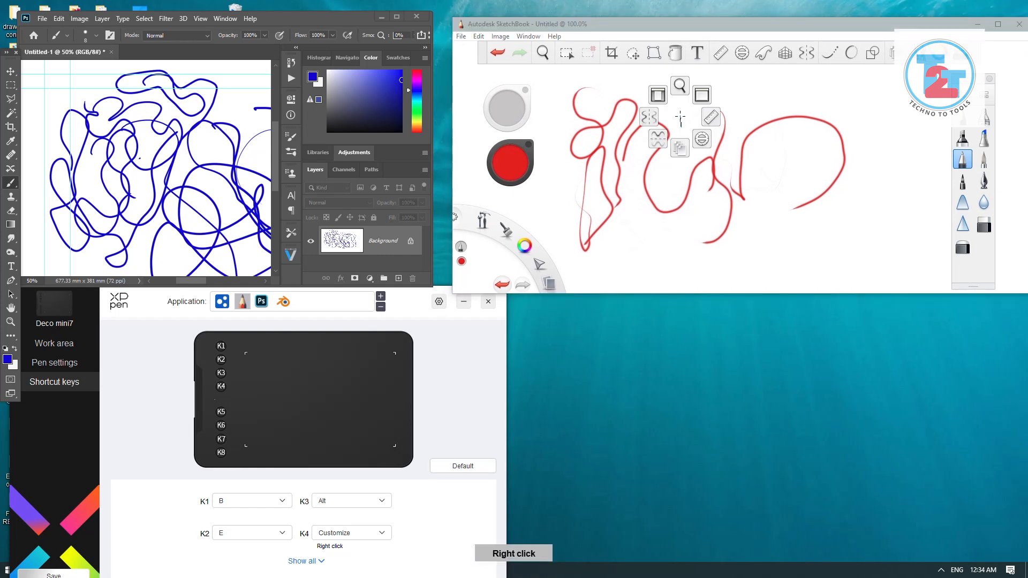
pyautogui.click(649, 116)
# Switch to Photoshop, test the tablet's K4 shortcut by opening the Curves adjustment, and dismiss it without changes
pyautogui.moveTo(343, 23); pyautogui.dragTo(343, 20)
pyautogui.press('space')
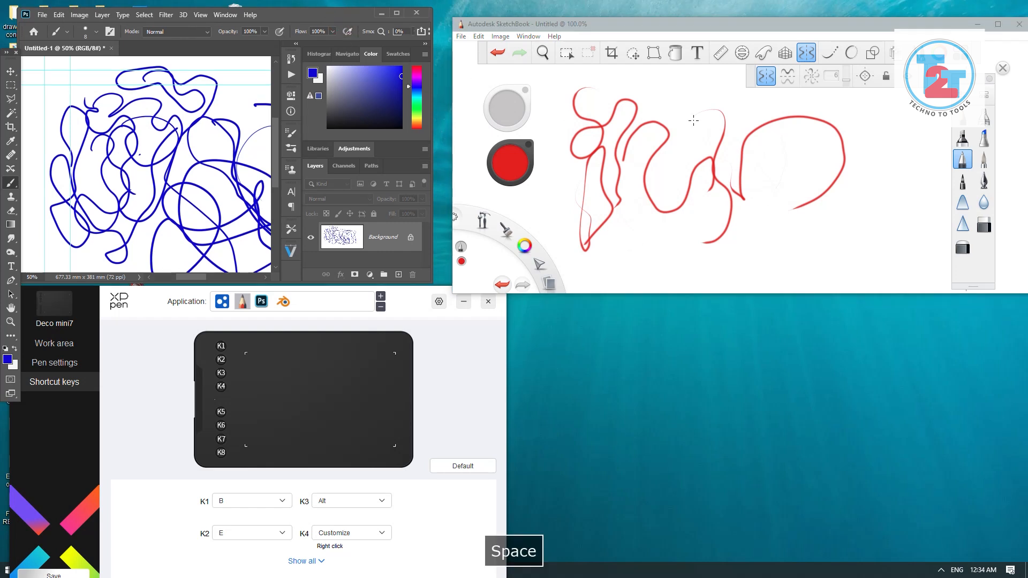
pyautogui.hotkey('ctrl', 'm')
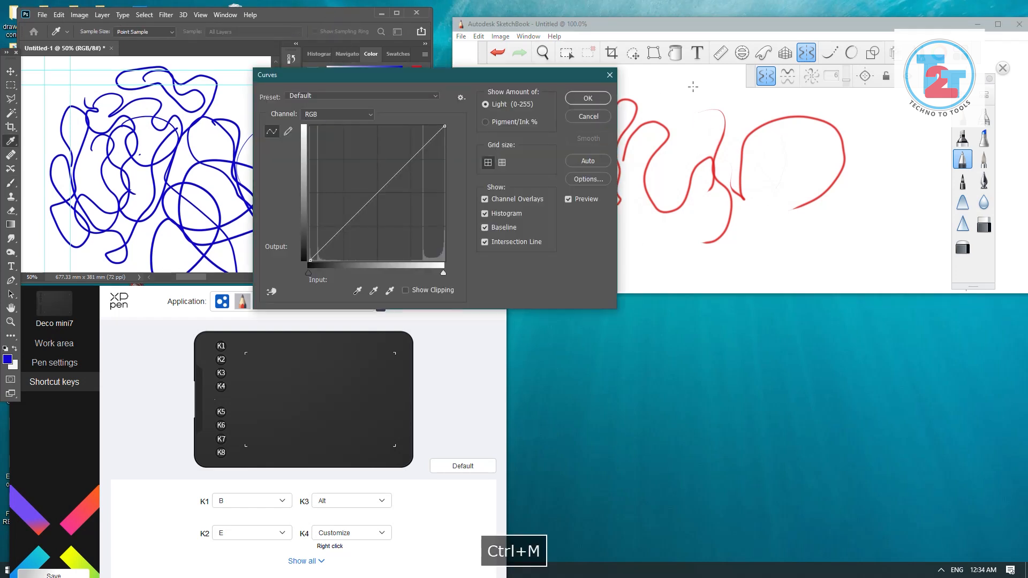
pyautogui.click(610, 76)
pyautogui.click(663, 24)
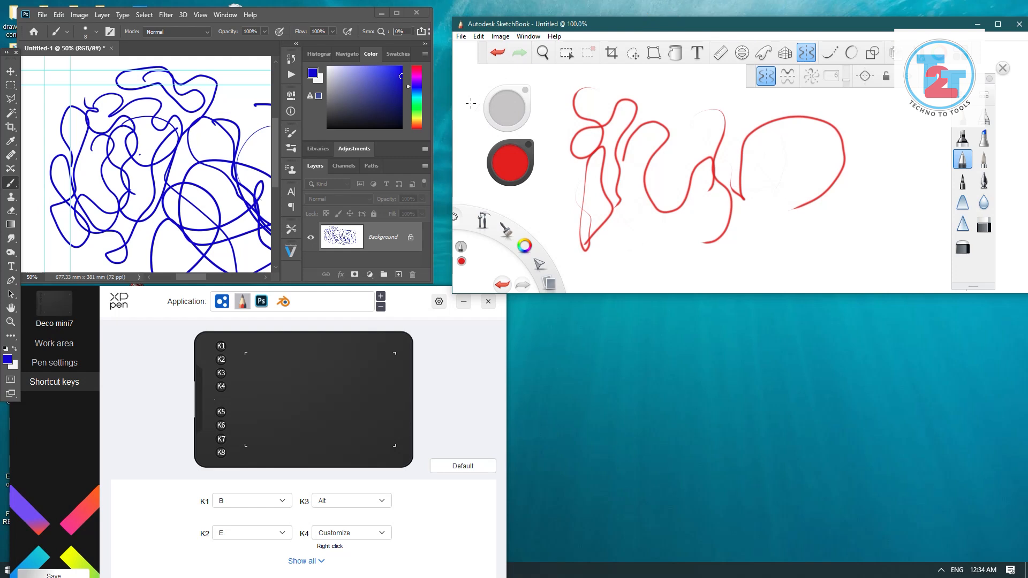
pyautogui.doubleClick(341, 15)
pyautogui.press('space')
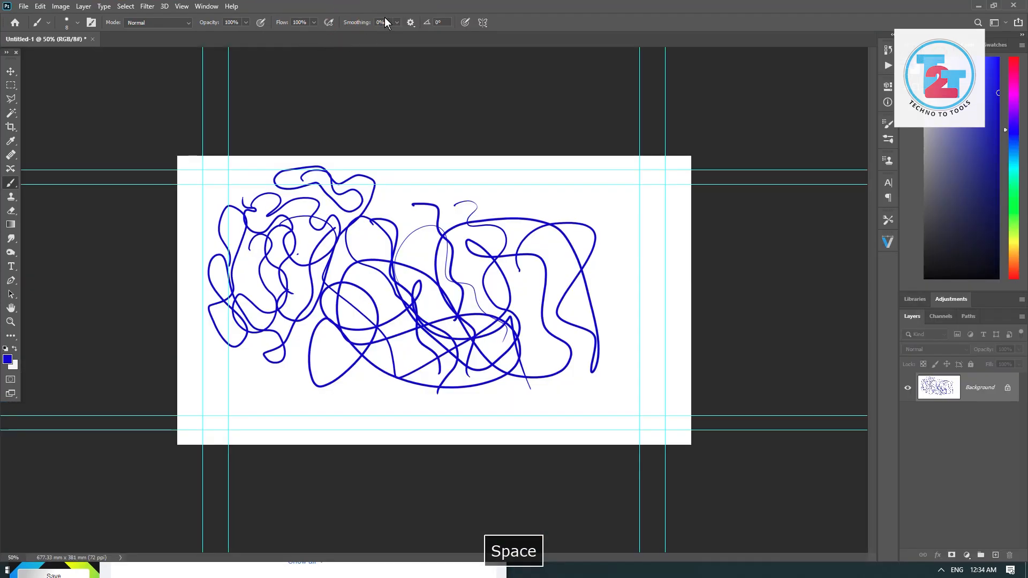
pyautogui.doubleClick(395, 11)
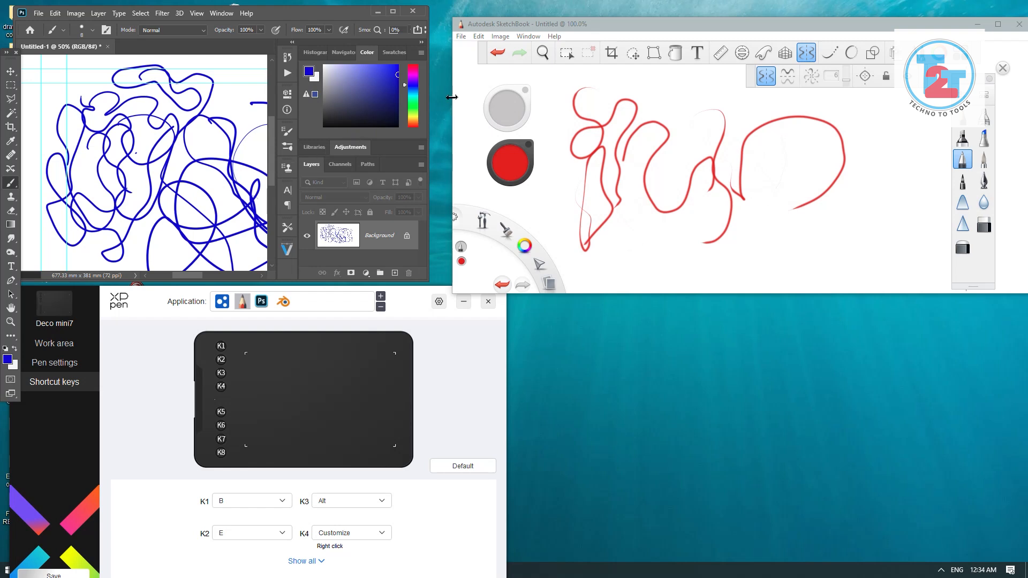
# Open Curves in Photoshop, check the K4 assignment in the tablet's Photoshop profile, and cancel Curves
pyautogui.hotkey('ctrl', 'm')
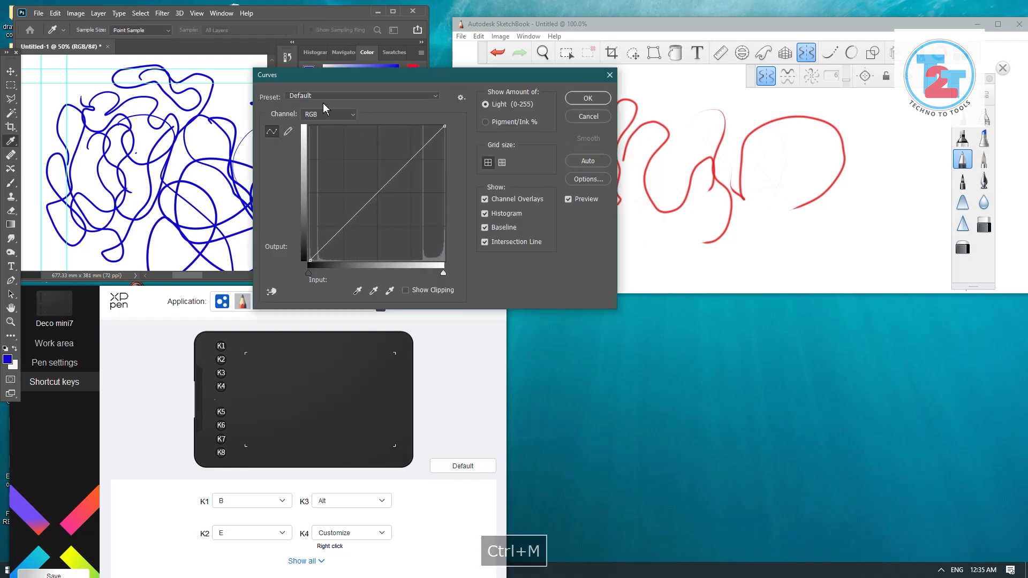
pyautogui.click(469, 360)
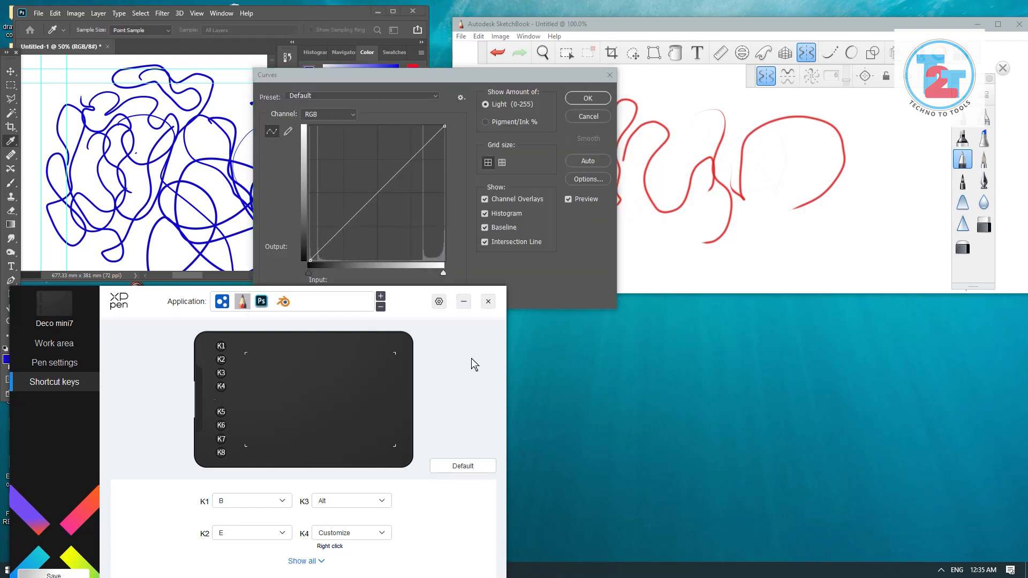
pyautogui.click(262, 303)
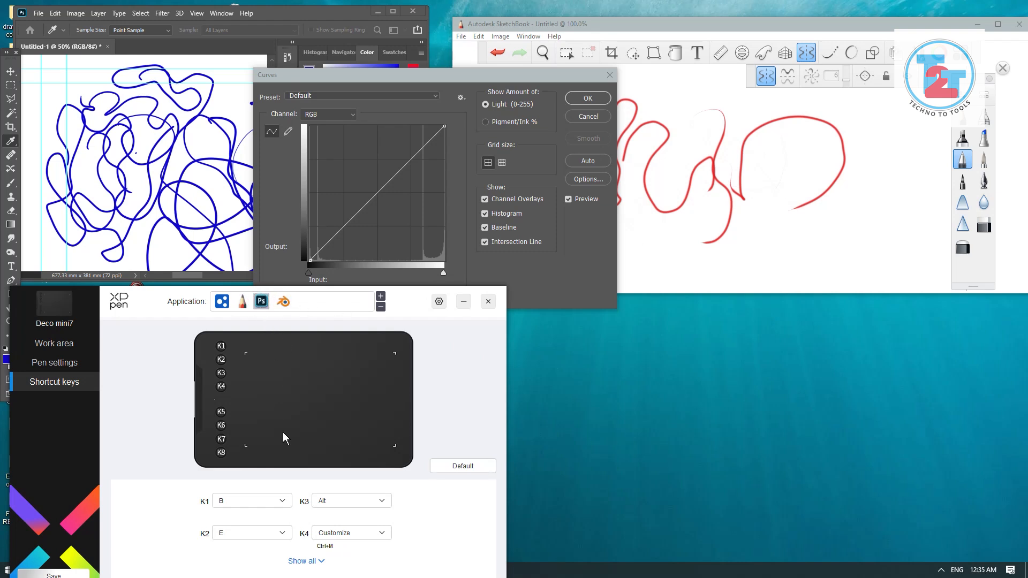
pyautogui.click(348, 539)
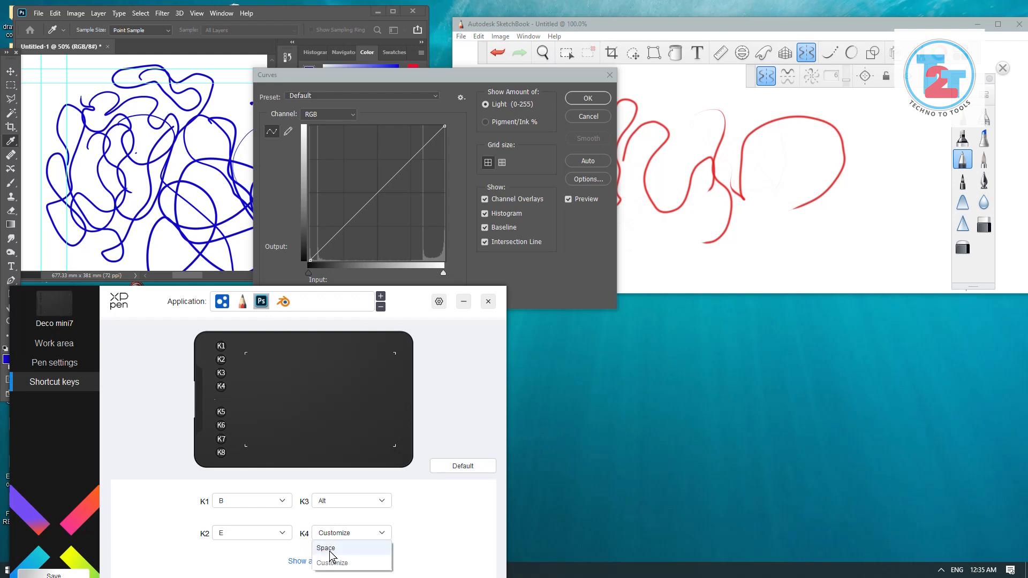
pyautogui.click(422, 513)
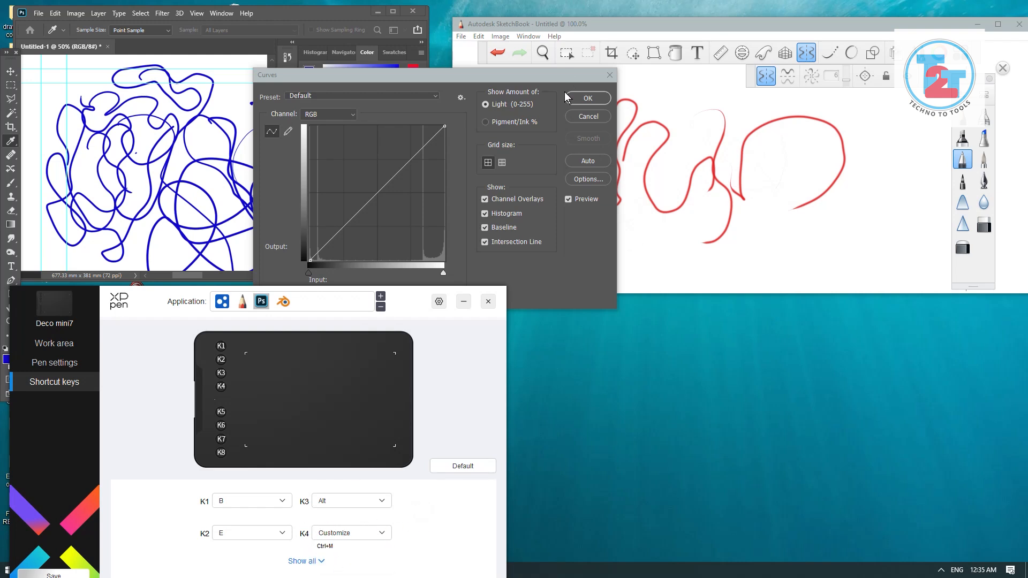
pyautogui.click(588, 116)
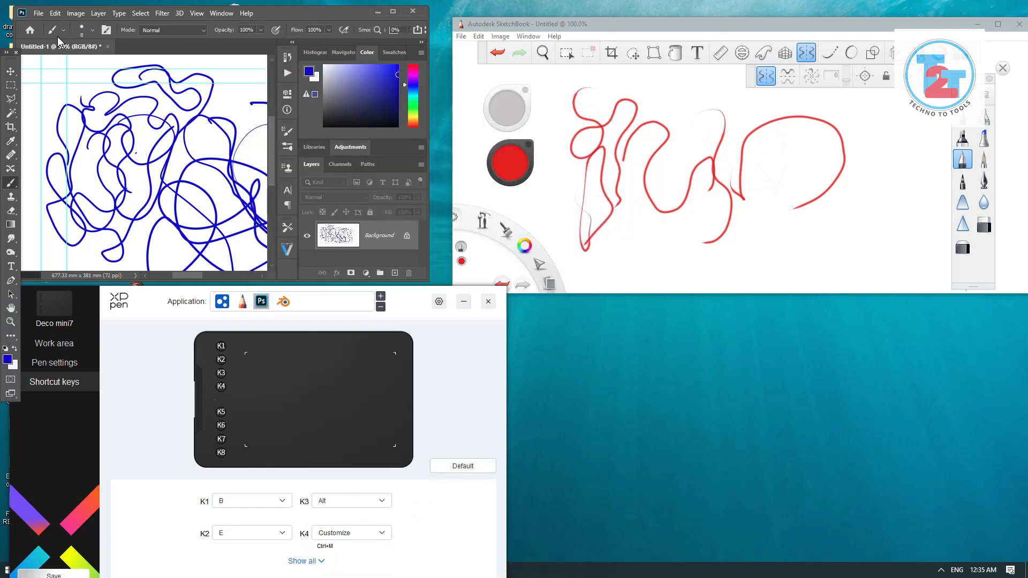
# Locate Curves among Photoshop's image adjustments, open it, and accept it without altering the curve
pyautogui.click(76, 13)
pyautogui.moveTo(94, 42)
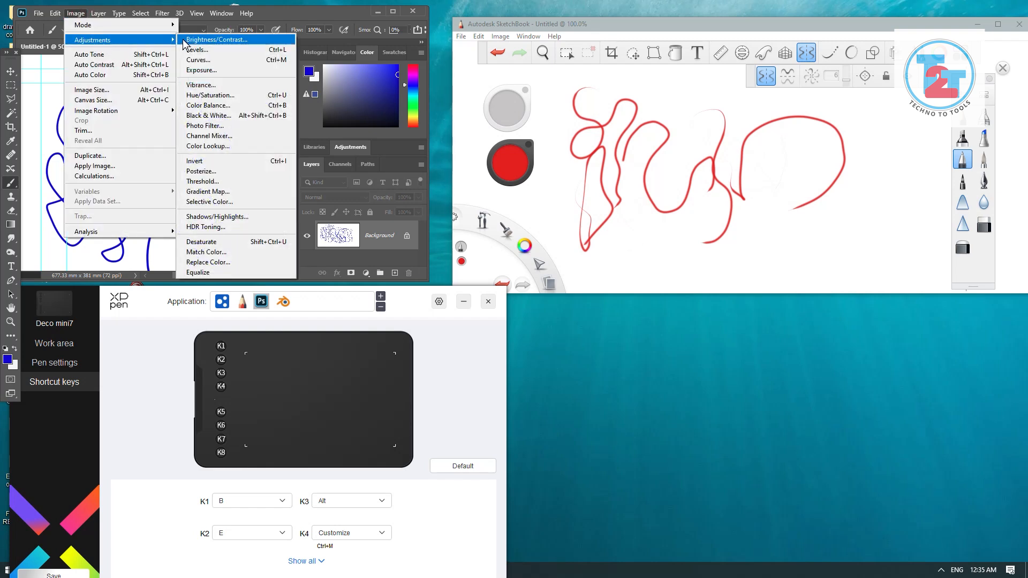
pyautogui.click(217, 61)
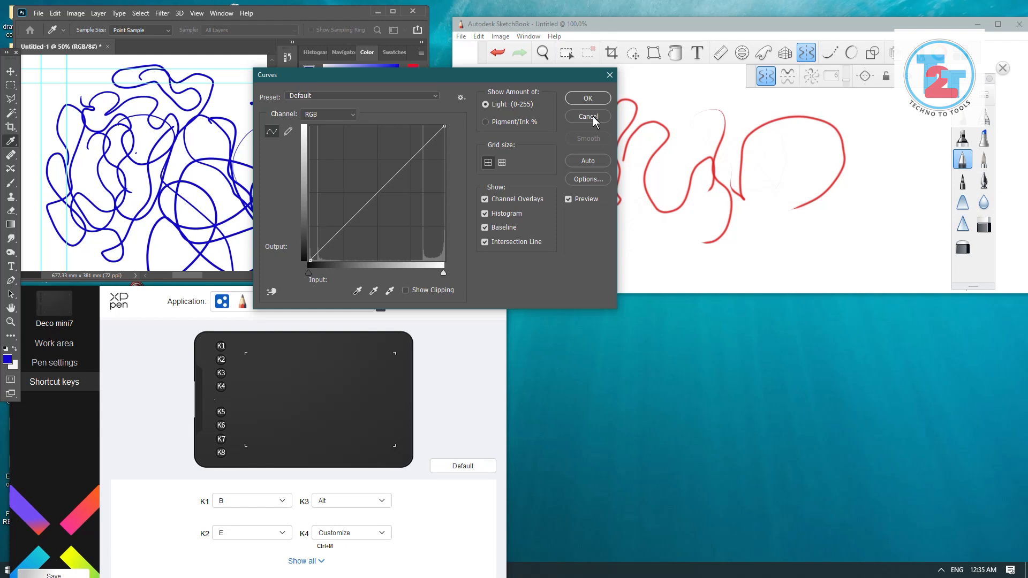
pyautogui.click(592, 99)
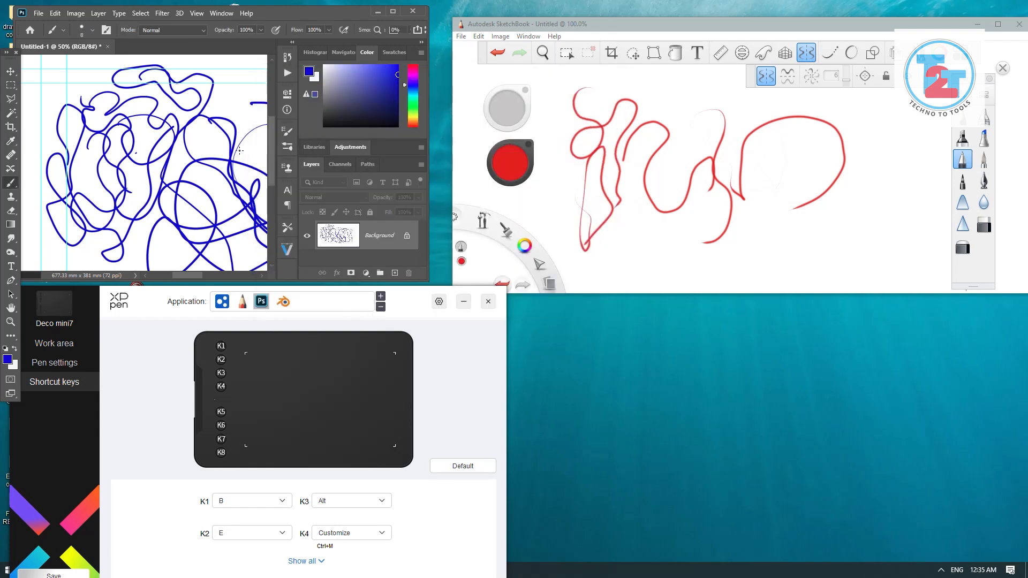
# Retest the K4 shortcuts by opening and cancelling Curves in Photoshop and bringing up the radial tool palette in SketchBook
pyautogui.hotkey('ctrl', 'm')
pyautogui.click(589, 115)
pyautogui.doubleClick(351, 11)
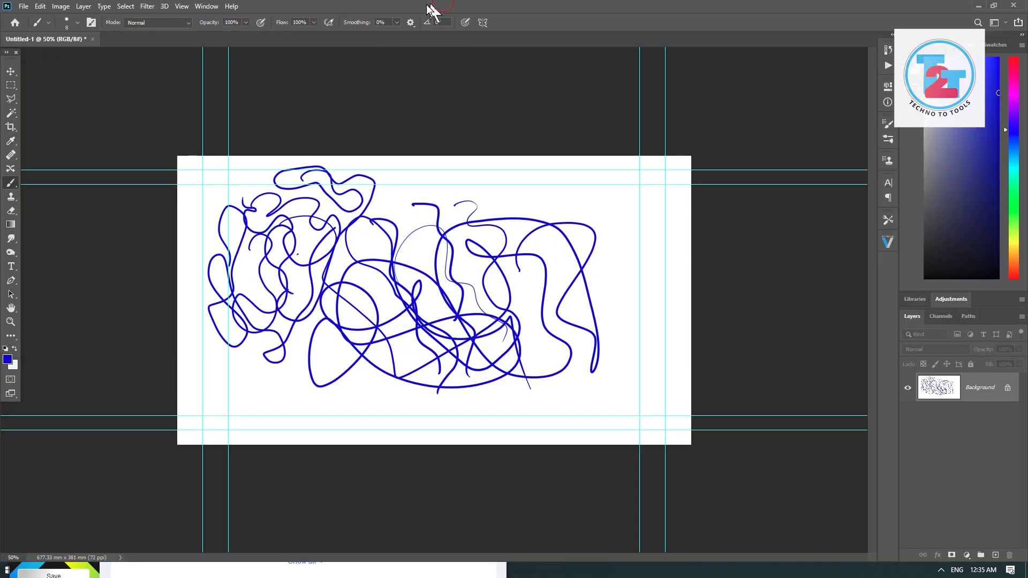
pyautogui.doubleClick(397, 10)
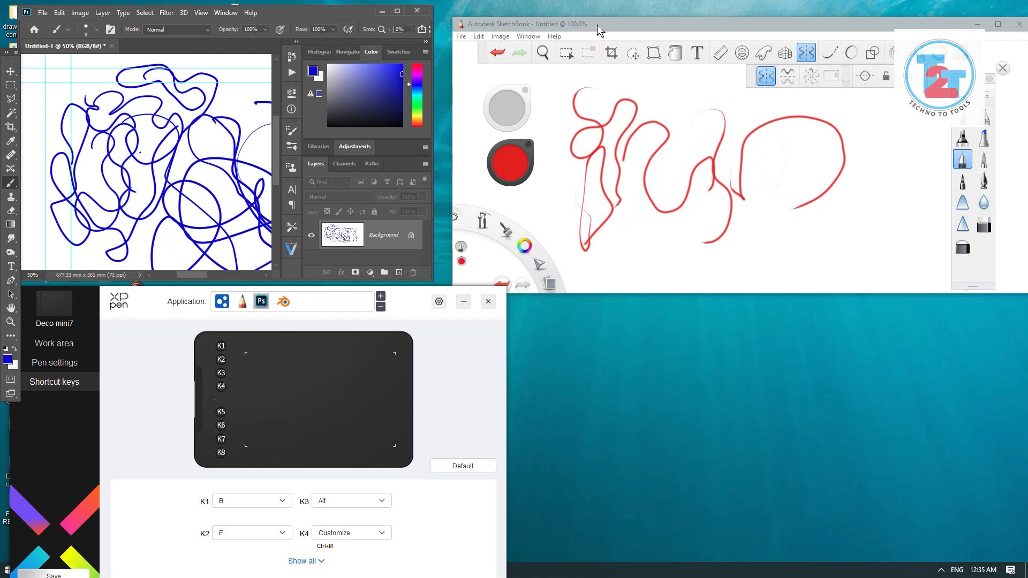
pyautogui.rightClick(609, 125)
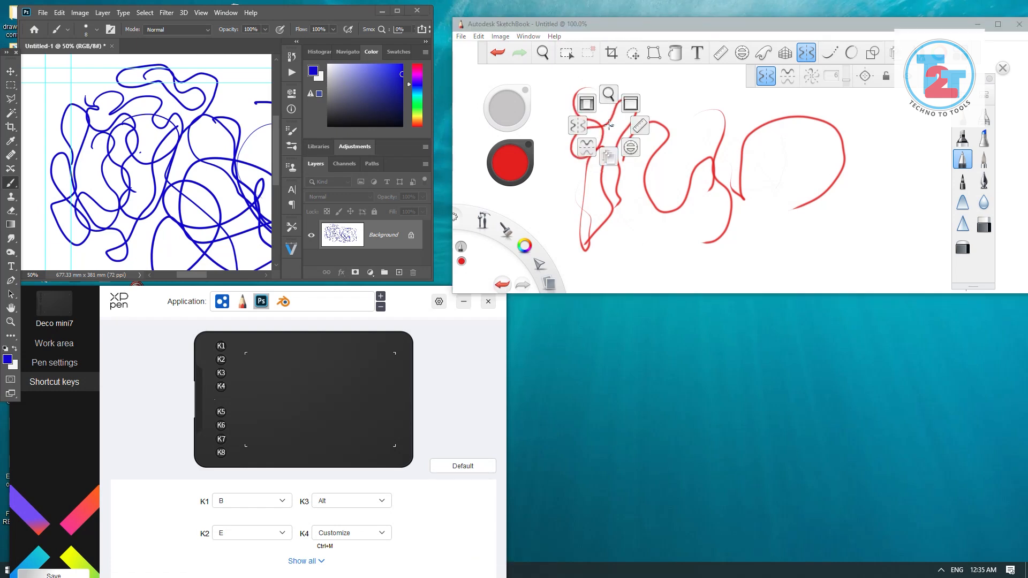
pyautogui.rightClick(609, 125)
# Move the SketchBook window down, launch Blender, and shrink its window to sit over the lower part of SketchBook
pyautogui.moveTo(733, 27); pyautogui.dragTo(725, 72)
pyautogui.doubleClick(795, 30)
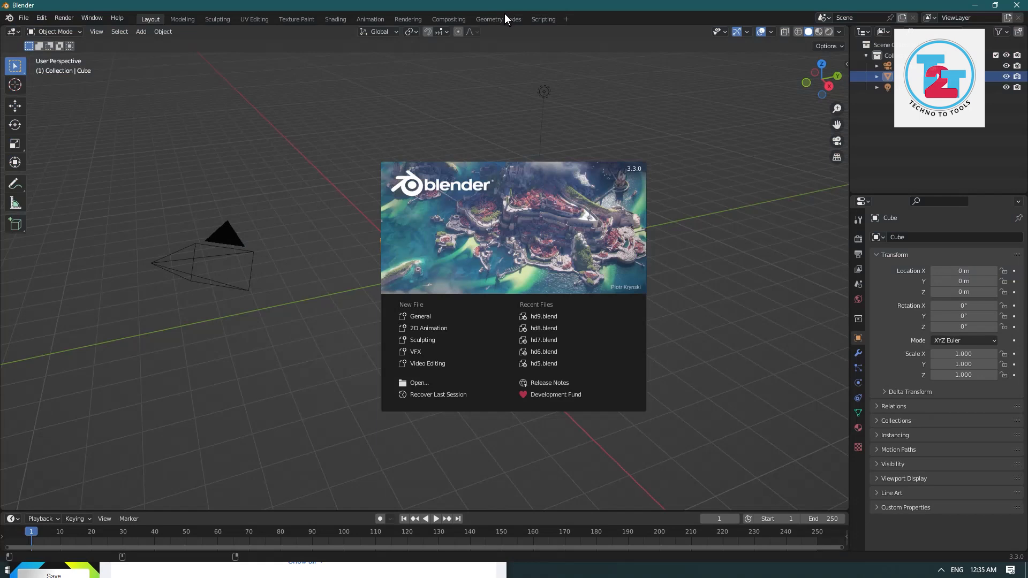
pyautogui.moveTo(508, 9); pyautogui.dragTo(641, 30)
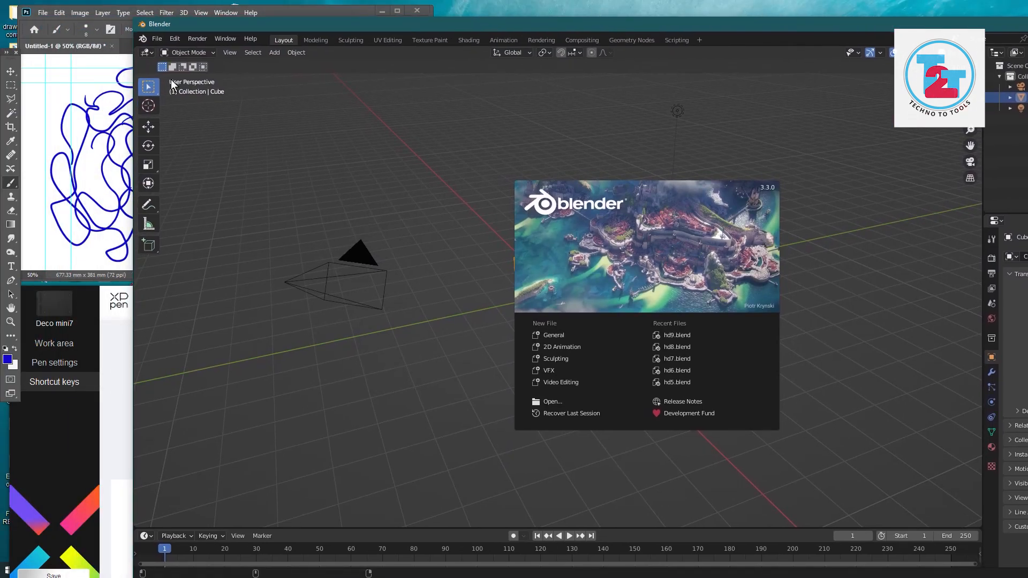
pyautogui.moveTo(130, 18)
pyautogui.mouseDown()
pyautogui.moveTo(191, 60)
pyautogui.moveTo(503, 164)
pyautogui.moveTo(542, 245)
pyautogui.mouseUp()
pyautogui.moveTo(608, 256); pyautogui.dragTo(577, 206)
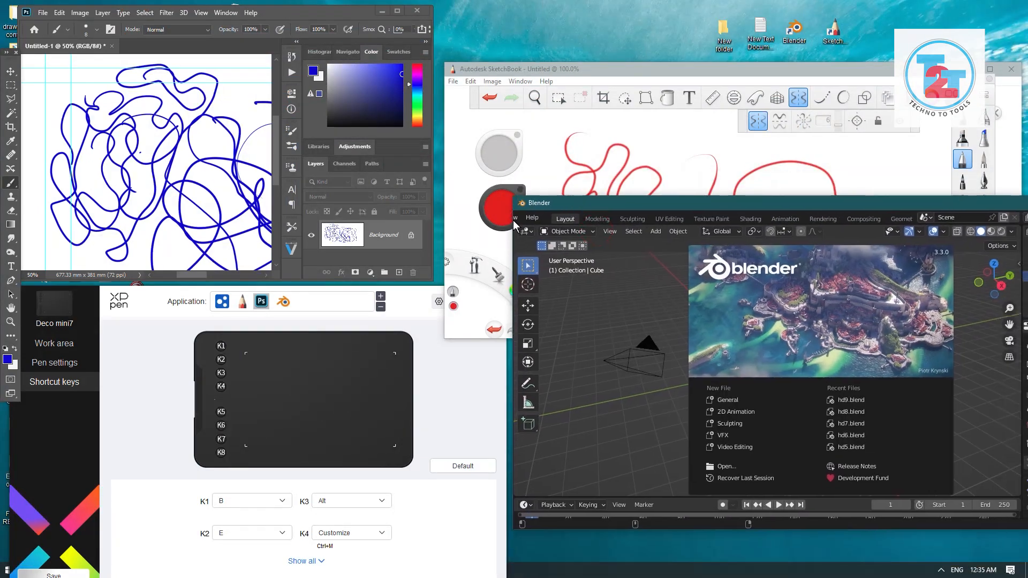
# Select the Blender profile in the tablet settings, dismiss Blender's splash screen, and test orbiting the 3D view around the cube
pyautogui.click(284, 303)
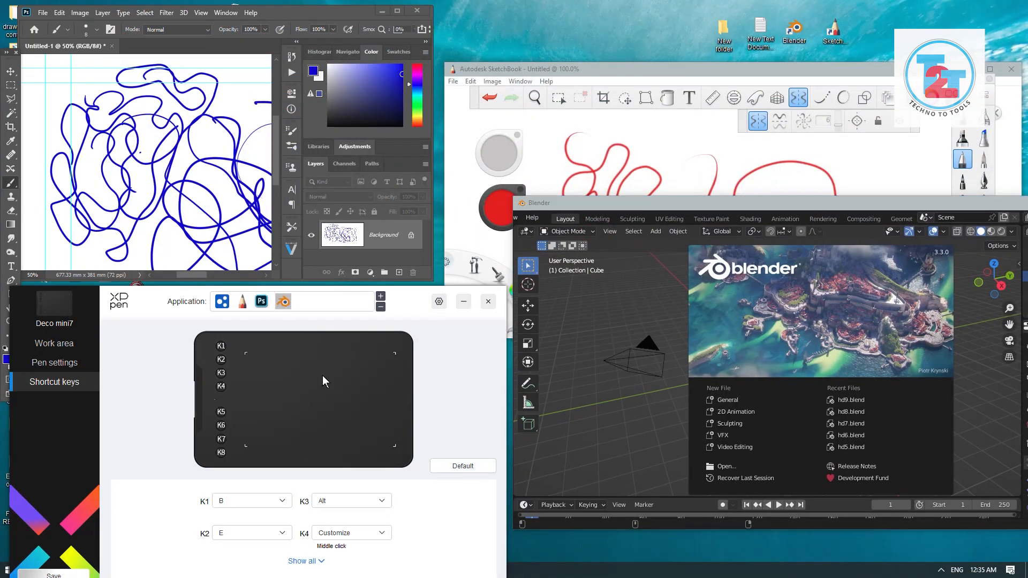
pyautogui.moveTo(693, 206); pyautogui.dragTo(667, 212)
pyautogui.moveTo(648, 340); pyautogui.dragTo(659, 349)
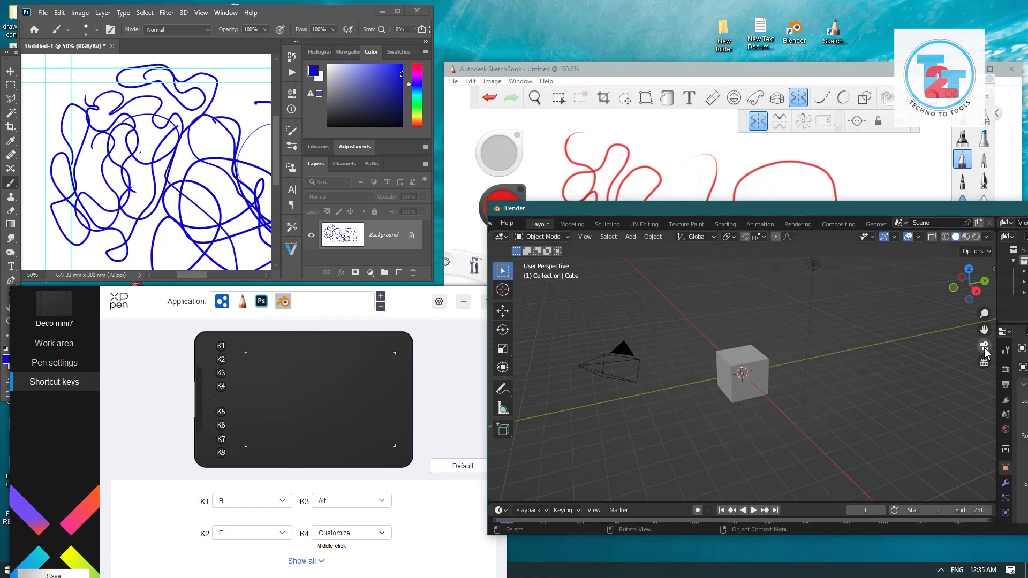
pyautogui.moveTo(985, 330); pyautogui.dragTo(923, 365)
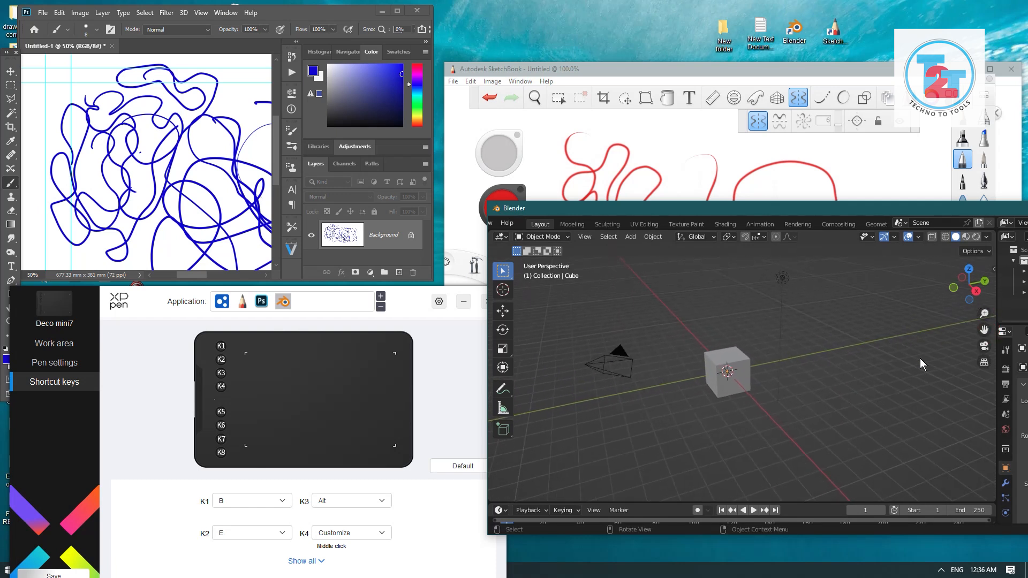
pyautogui.moveTo(970, 283); pyautogui.dragTo(846, 327)
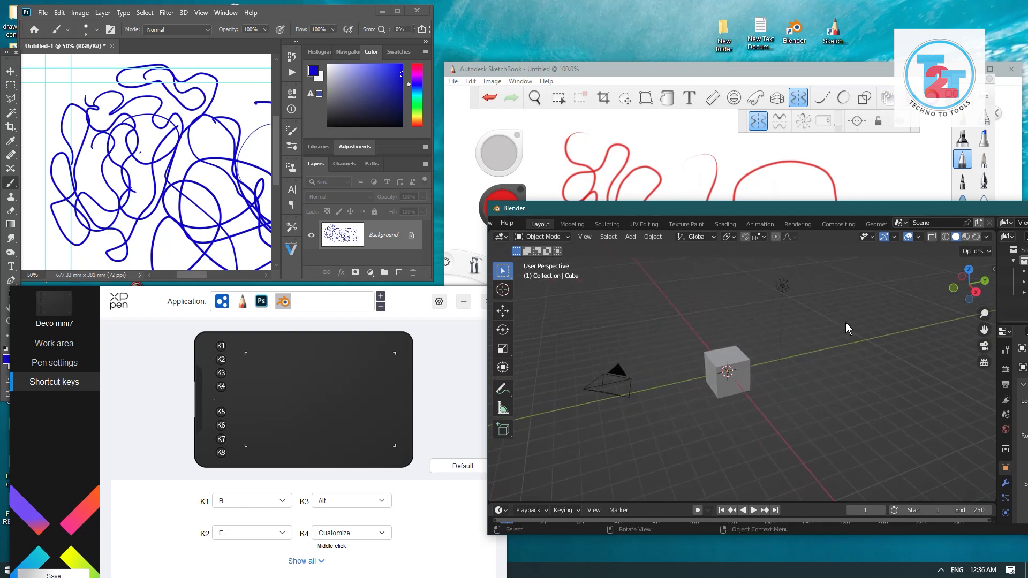
pyautogui.moveTo(712, 338); pyautogui.dragTo(740, 336)
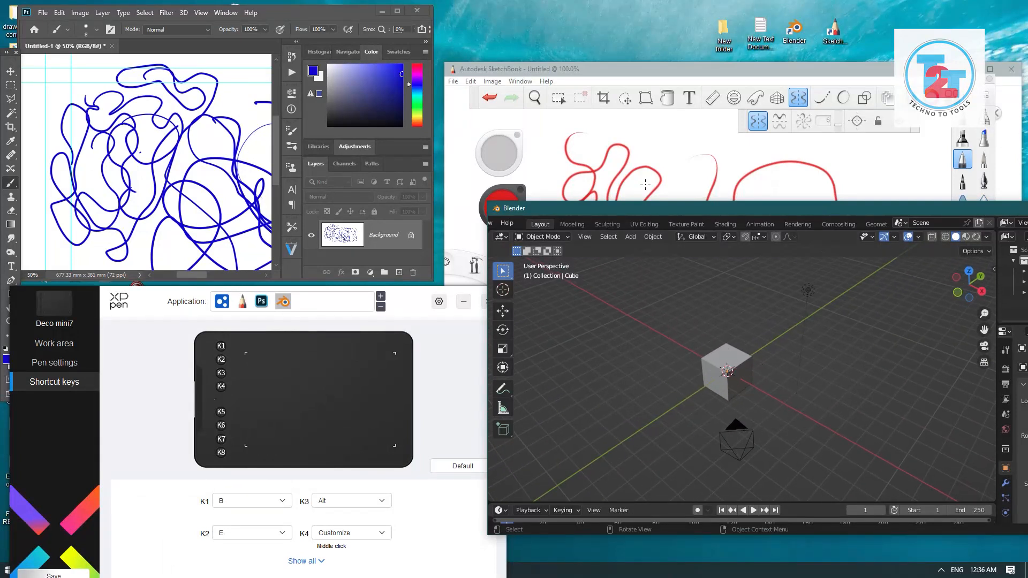
# Move the Blender window further down and select the all-applications profile in the tablet settings, raising that window to show its save option
pyautogui.moveTo(733, 209); pyautogui.dragTo(770, 266)
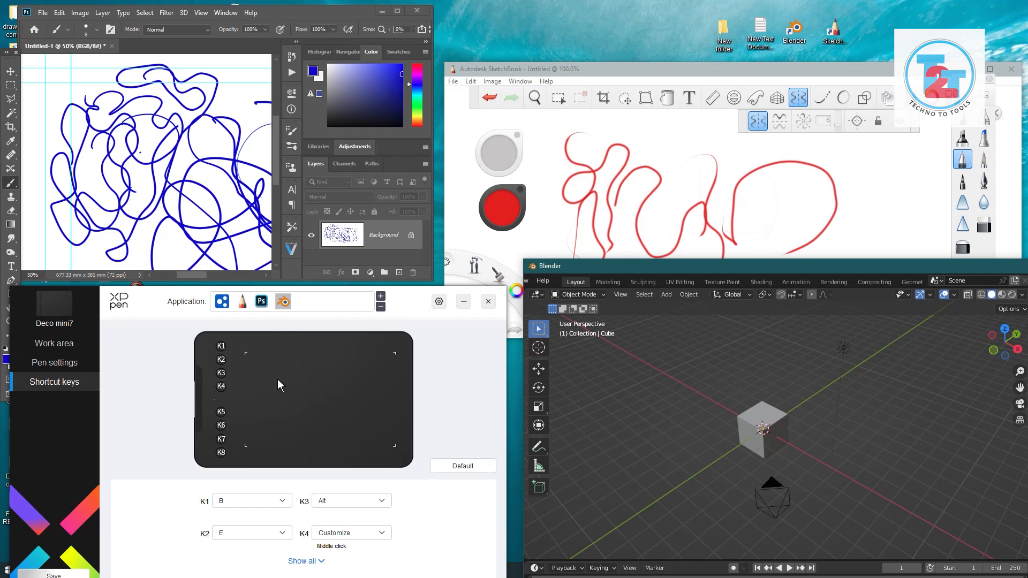
pyautogui.click(224, 308)
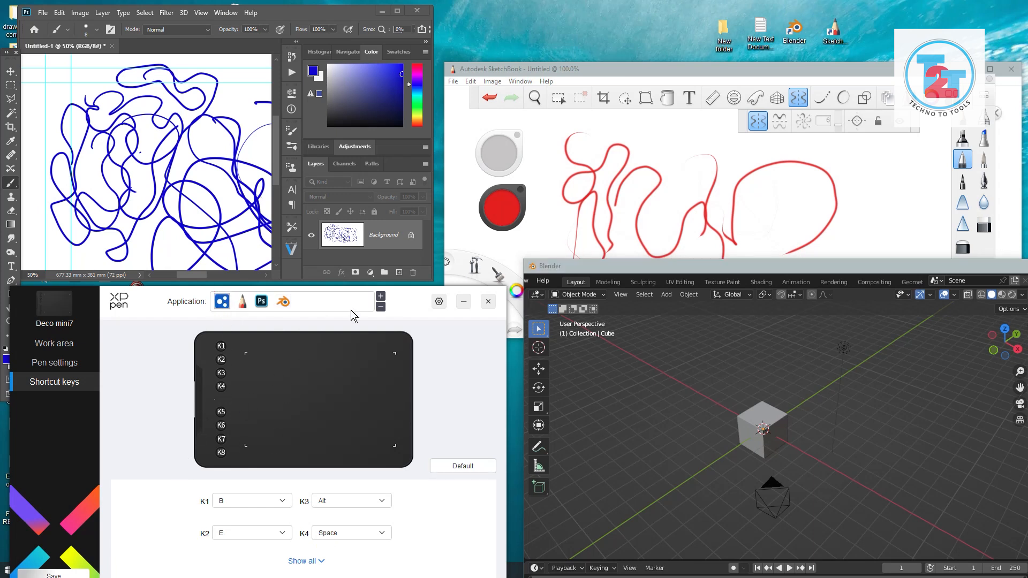
pyautogui.moveTo(406, 296); pyautogui.dragTo(408, 263)
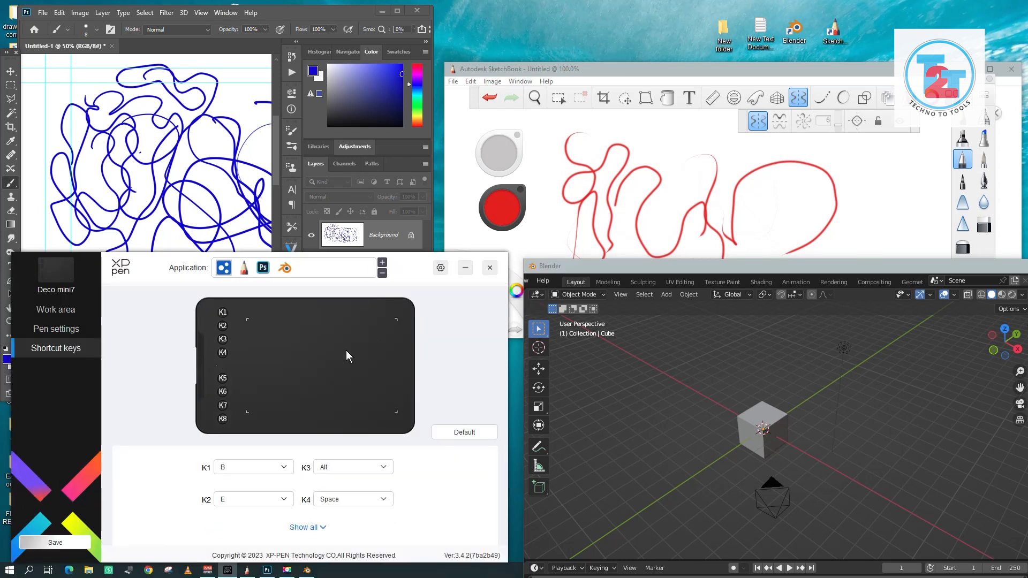
# Search the computer for "pain", launch Paint, and place its window over the space between Photoshop and SketchBook
pyautogui.click(29, 569)
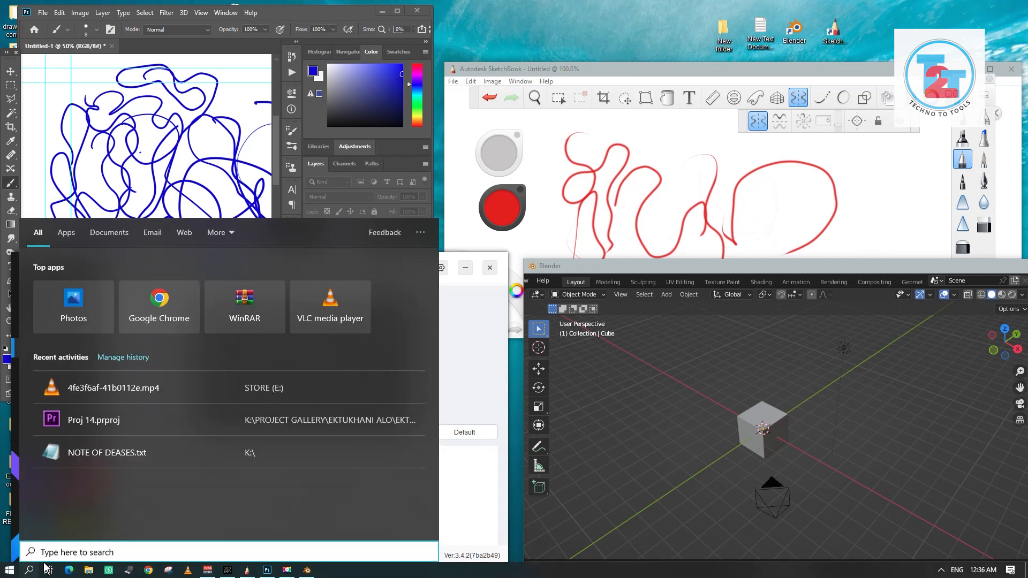
pyautogui.write('pain')
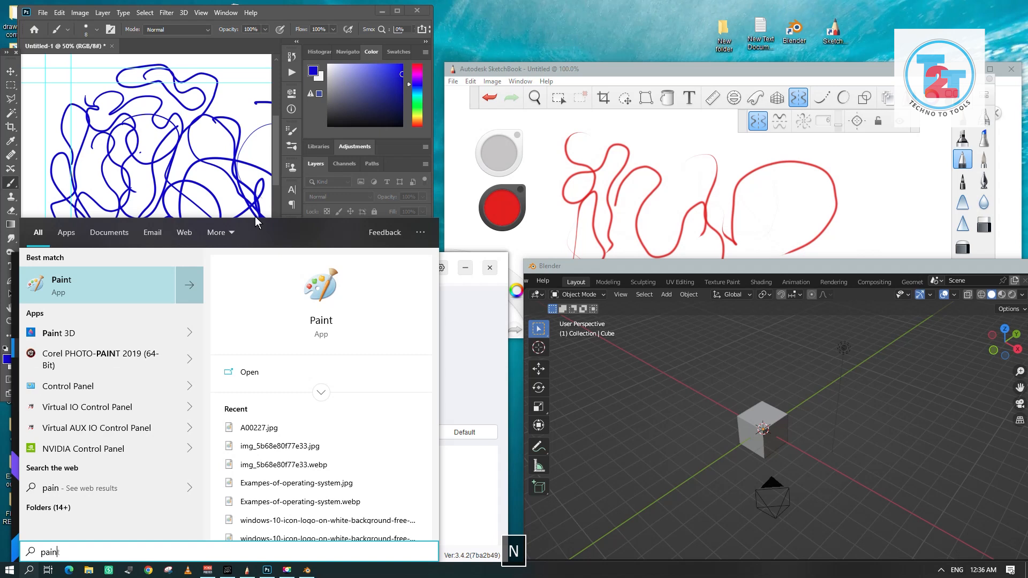
pyautogui.press('Return')
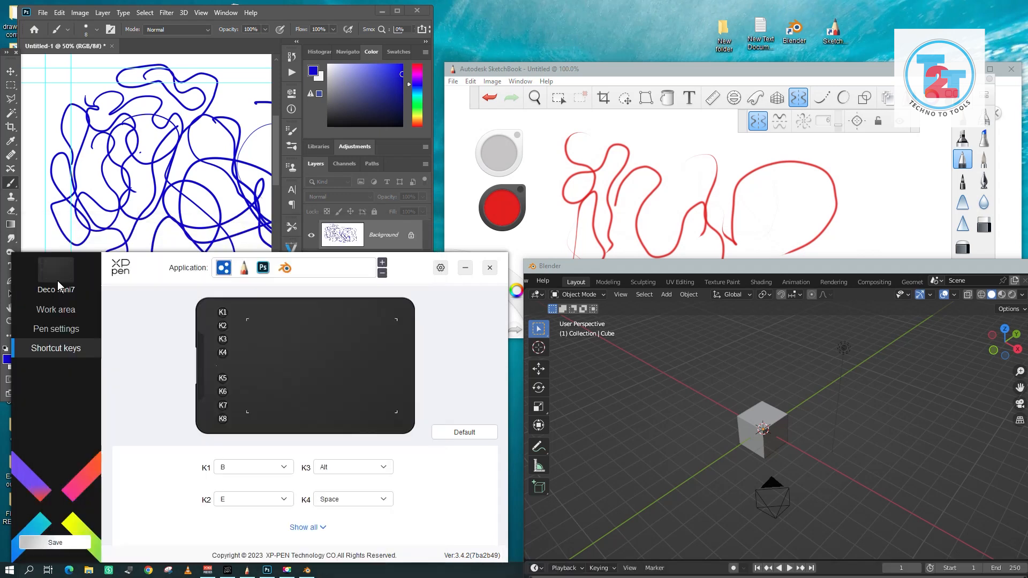
pyautogui.moveTo(316, 10); pyautogui.dragTo(638, 57)
# Draw three winding black brush strokes side by side on the Paint canvas
pyautogui.moveTo(462, 180)
pyautogui.mouseDown()
pyautogui.moveTo(488, 206)
pyautogui.moveTo(516, 280)
pyautogui.mouseUp()
pyautogui.moveTo(535, 168); pyautogui.dragTo(534, 289)
pyautogui.moveTo(412, 188); pyautogui.dragTo(439, 301)
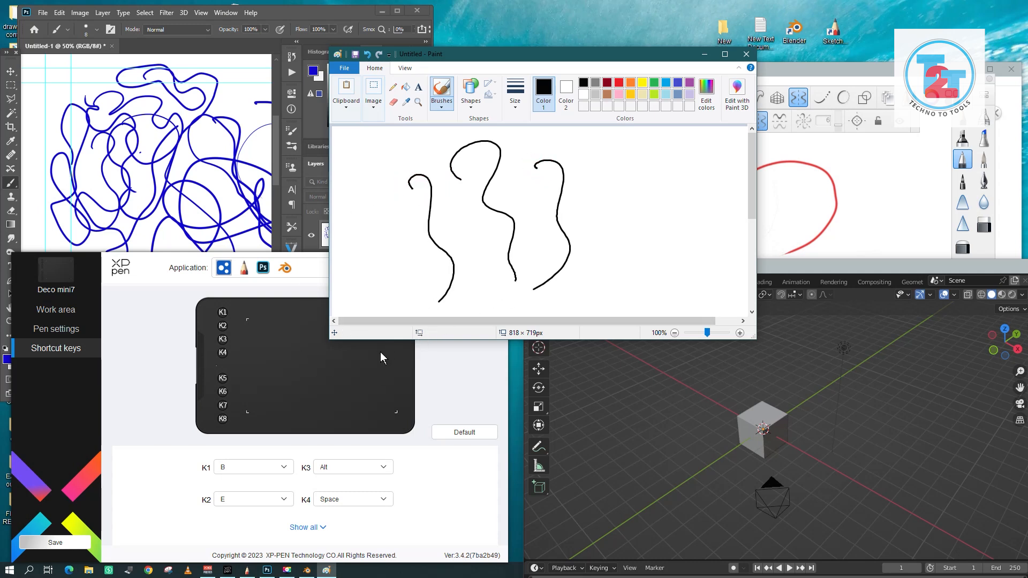
# Test the tablet's Space shortcut key in Paint, alternating between the Paint window and the tablet settings
pyautogui.click(368, 248)
pyautogui.click(361, 427)
pyautogui.press('space')
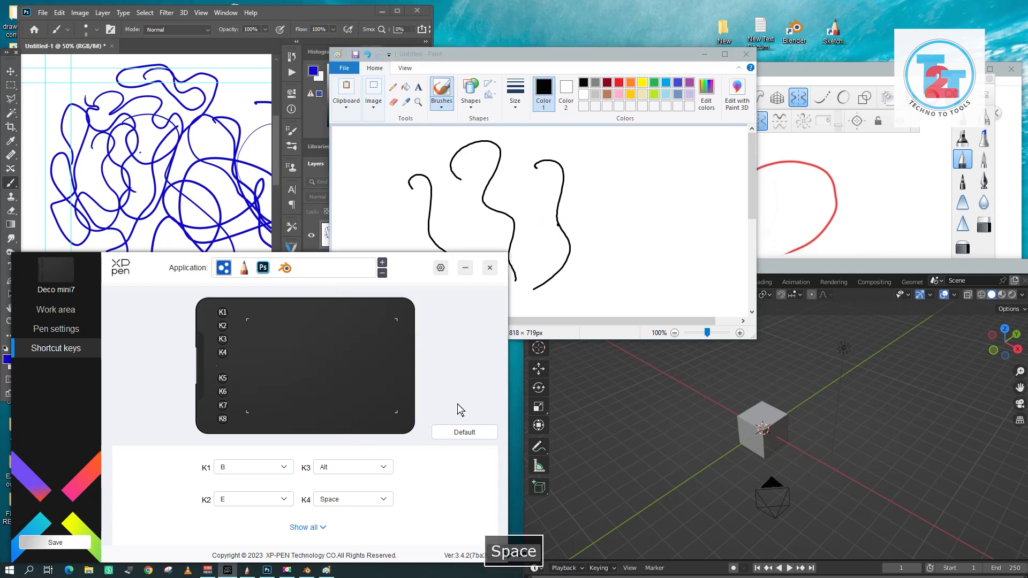
pyautogui.click(549, 273)
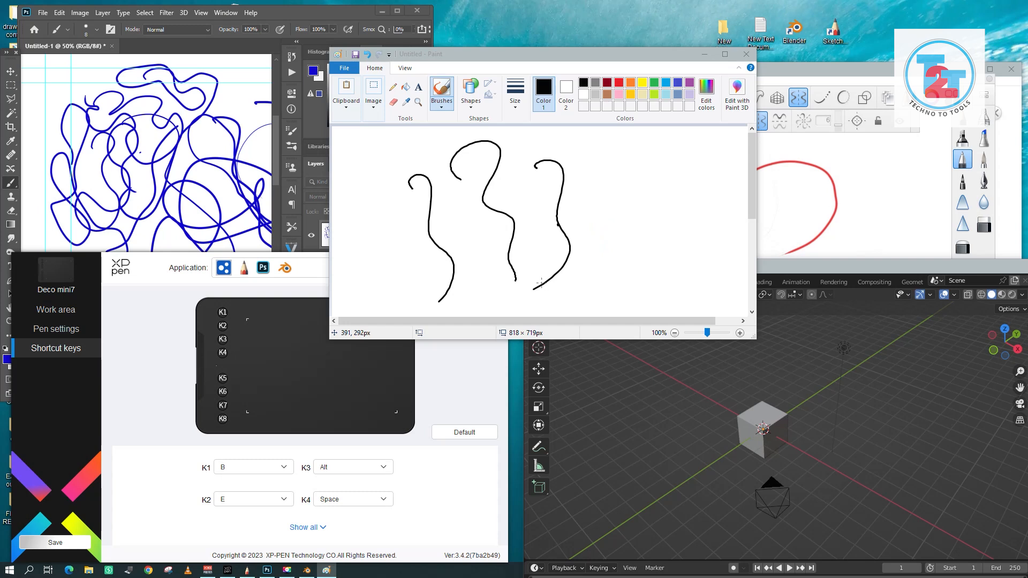
pyautogui.press('space')
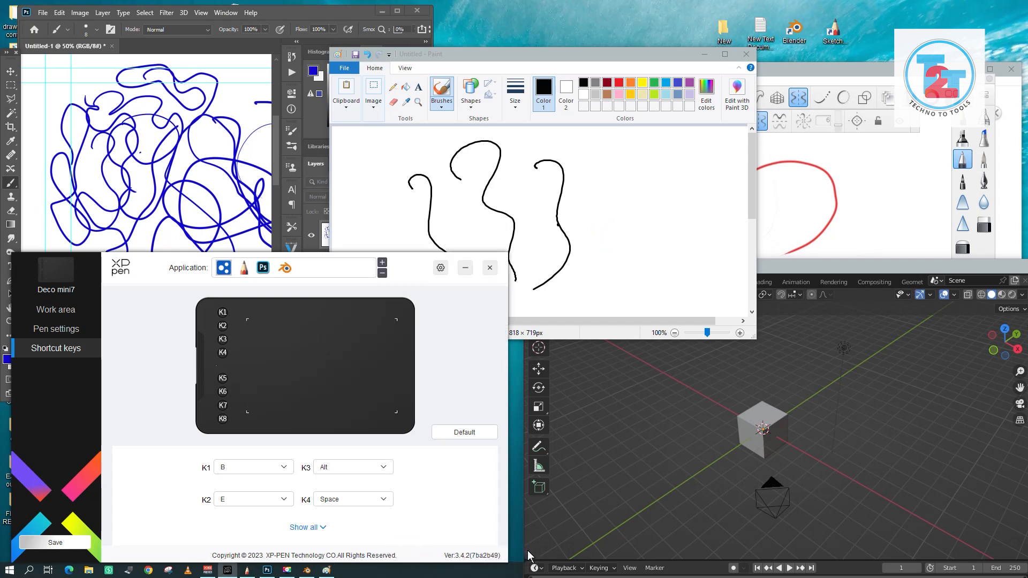
# Compare the K4 key assignments of the Photoshop, Blender and all-applications profiles, ending with the Blender profile selected
pyautogui.click(328, 498)
pyautogui.click(401, 461)
pyautogui.click(263, 268)
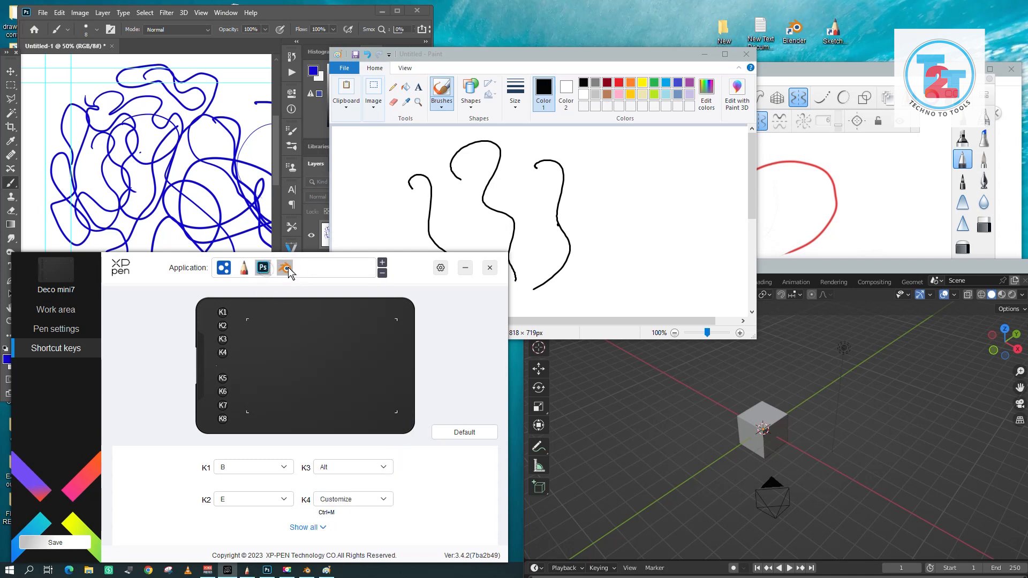
pyautogui.click(285, 268)
pyautogui.click(560, 58)
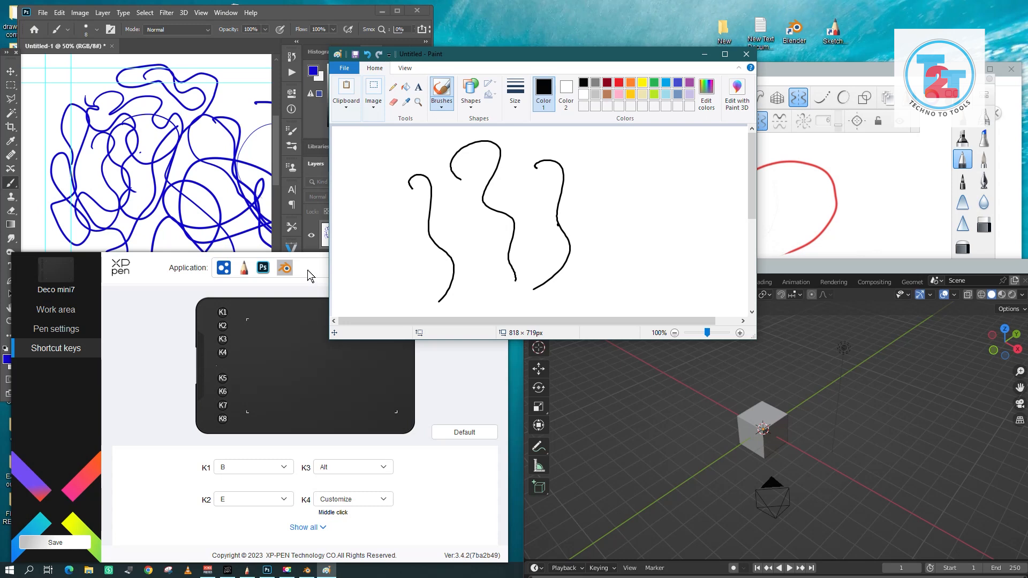
pyautogui.click(228, 273)
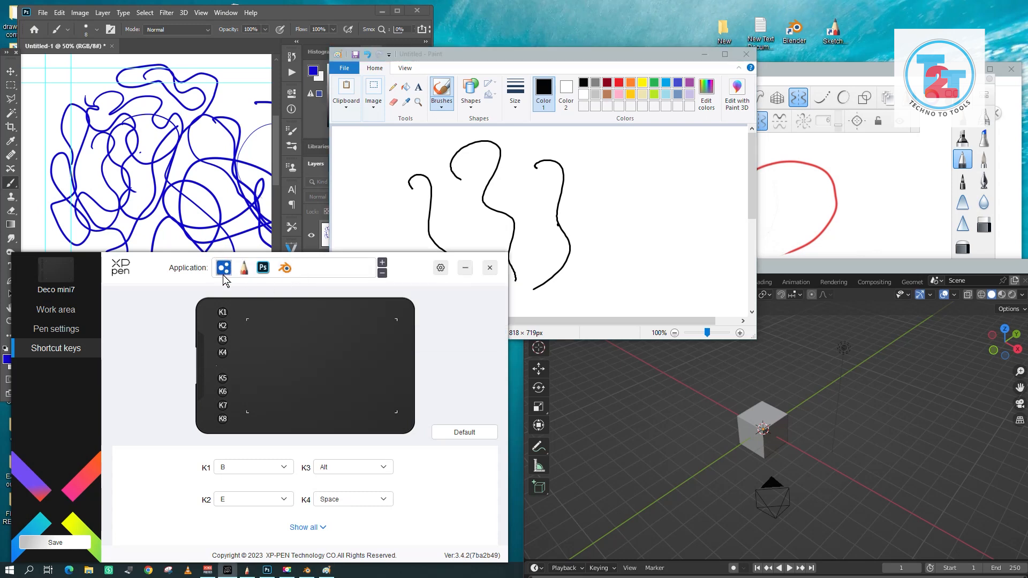
pyautogui.click(283, 267)
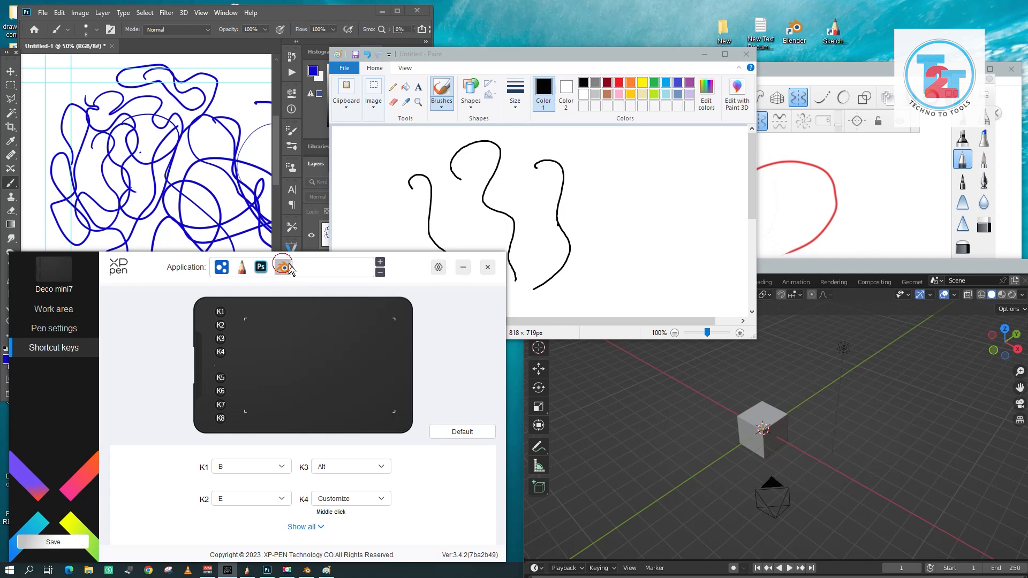
# Test the Space shortcut key in Paint, shift its window, and draw more black strokes beside the three existing lines
pyautogui.click(496, 65)
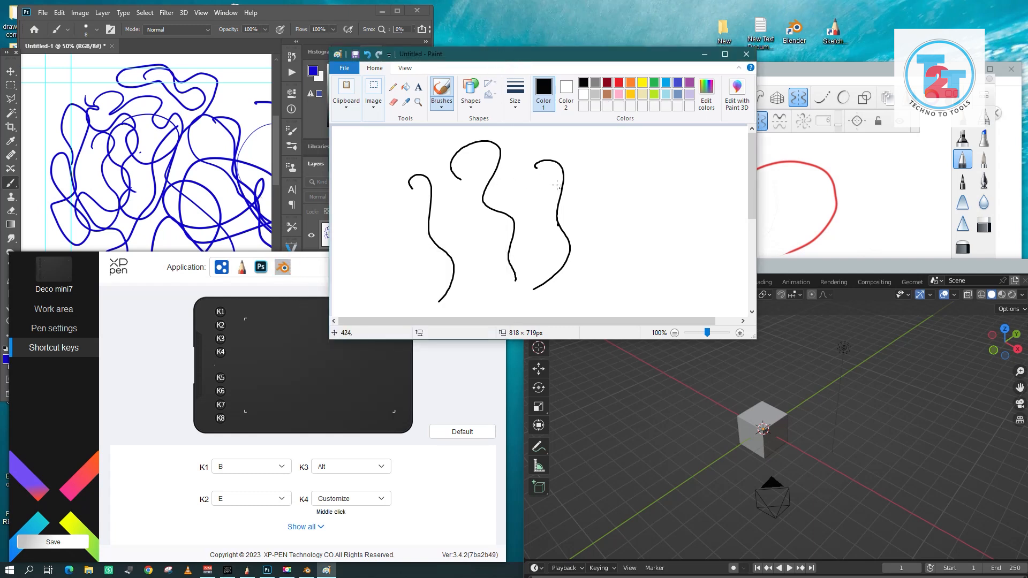
pyautogui.press('space')
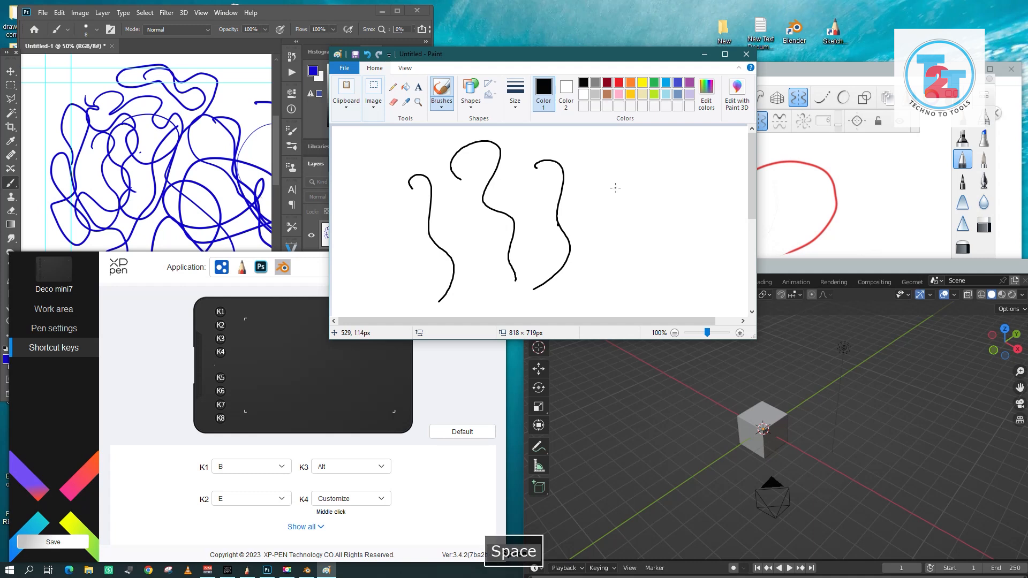
pyautogui.moveTo(603, 212); pyautogui.dragTo(605, 216)
pyautogui.moveTo(635, 54); pyautogui.dragTo(714, 43)
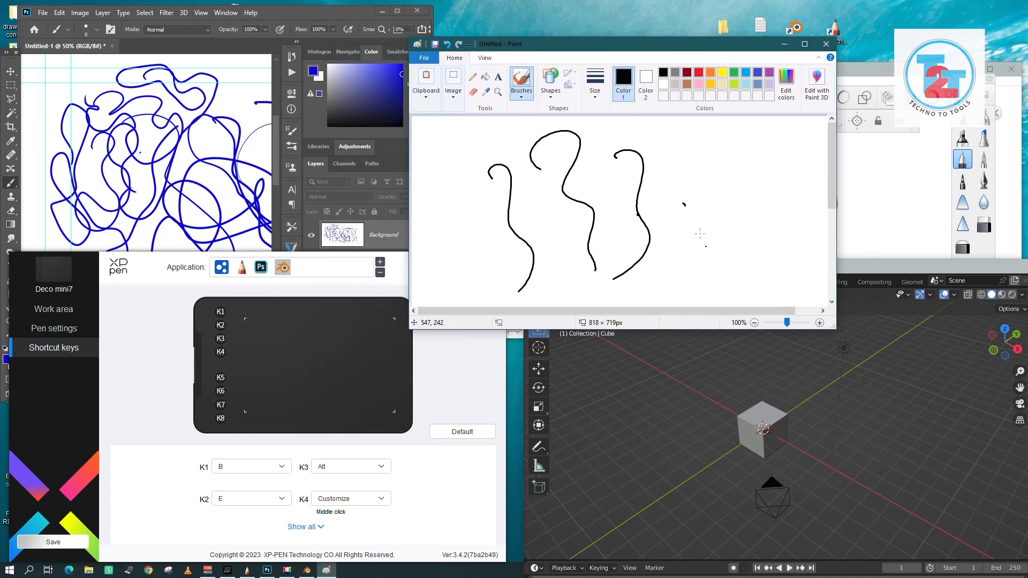
pyautogui.moveTo(701, 173); pyautogui.dragTo(729, 228)
pyautogui.moveTo(713, 136); pyautogui.dragTo(717, 177)
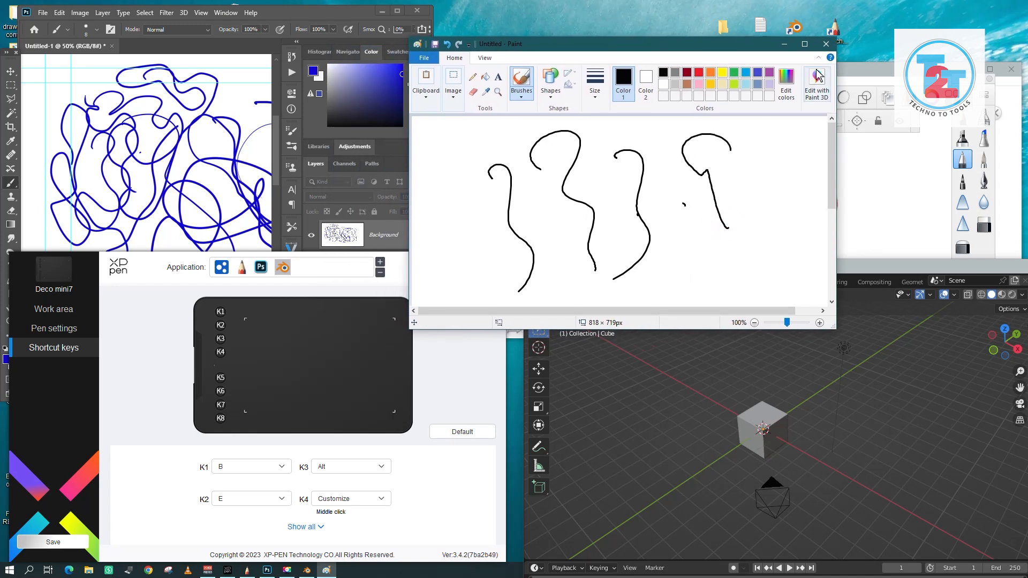
# Close Paint without saving, and go through the tablet's pen settings to its work area page
pyautogui.click(826, 44)
pyautogui.click(640, 192)
pyautogui.click(81, 334)
pyautogui.click(86, 348)
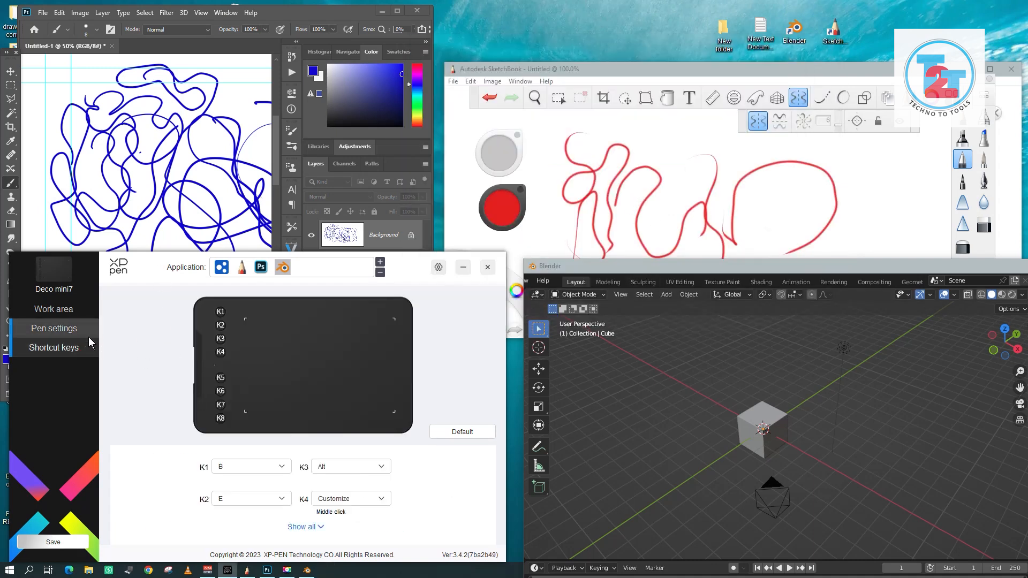
pyautogui.click(79, 329)
pyautogui.click(54, 309)
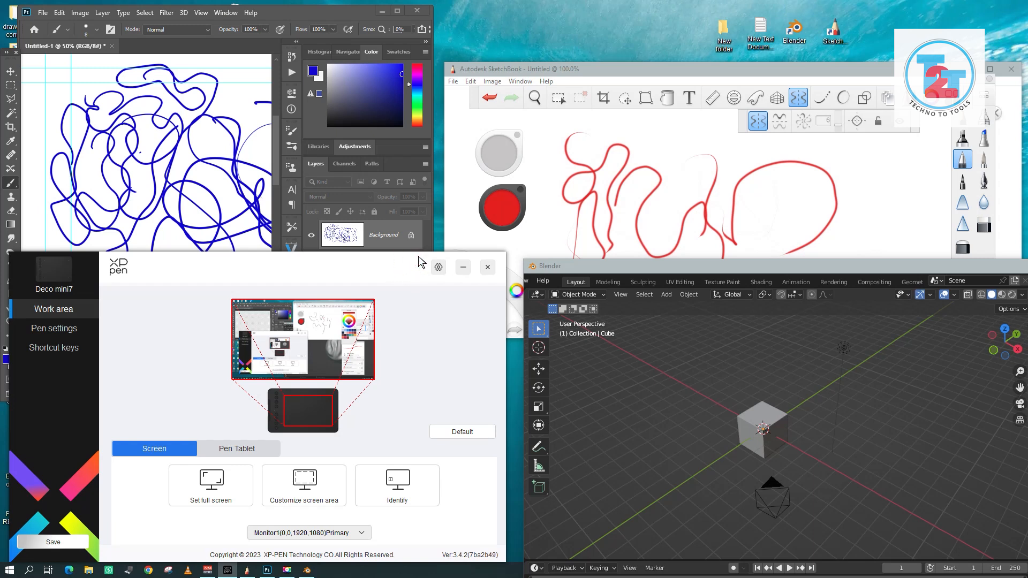
# Move the tablet settings window slightly up, disable the tablet's shortcut keys in the general options, and return to the SketchBook canvas
pyautogui.moveTo(420, 256); pyautogui.dragTo(427, 251)
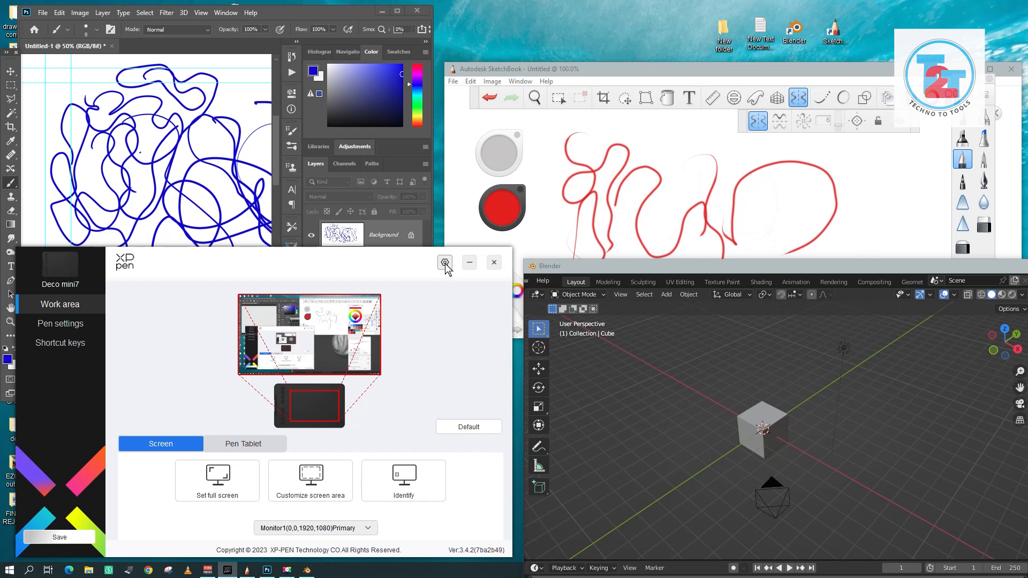
pyautogui.click(67, 327)
pyautogui.click(80, 304)
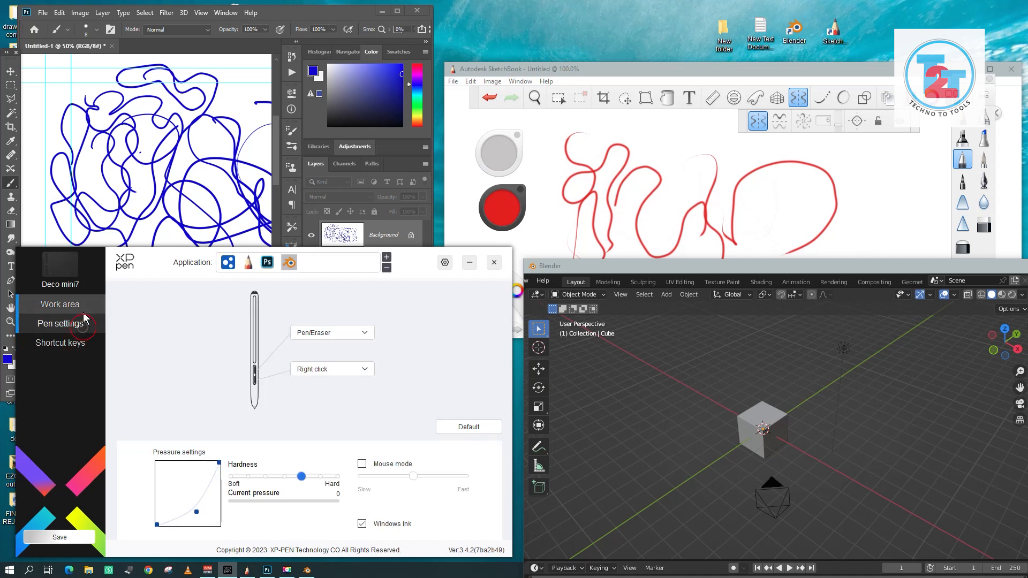
pyautogui.click(445, 262)
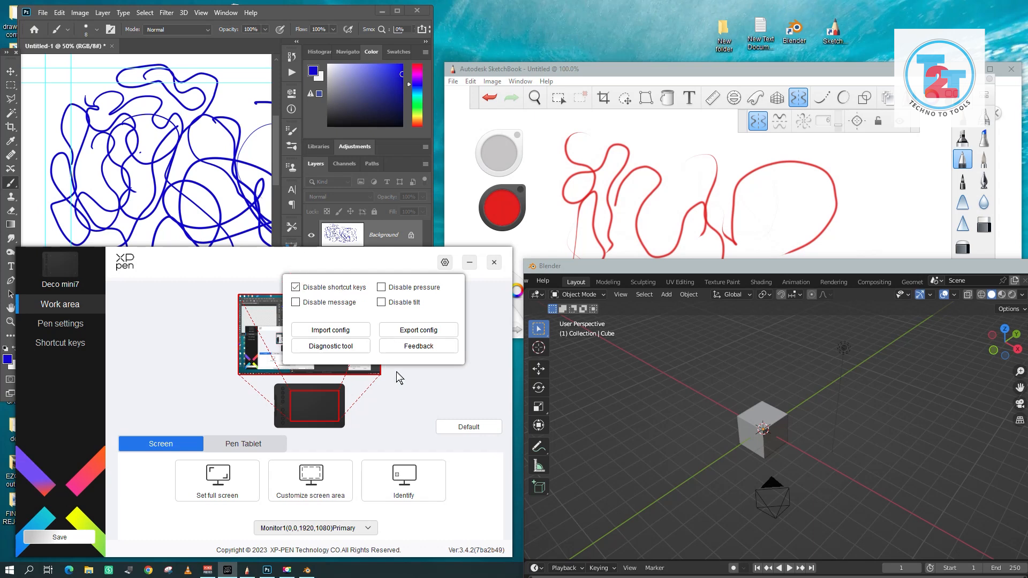
pyautogui.click(402, 266)
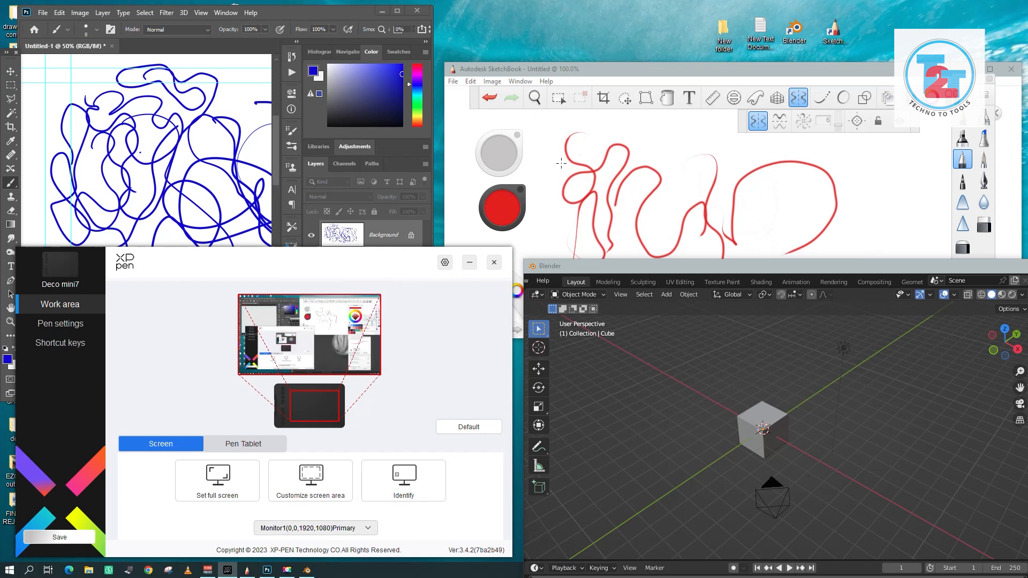
pyautogui.click(573, 194)
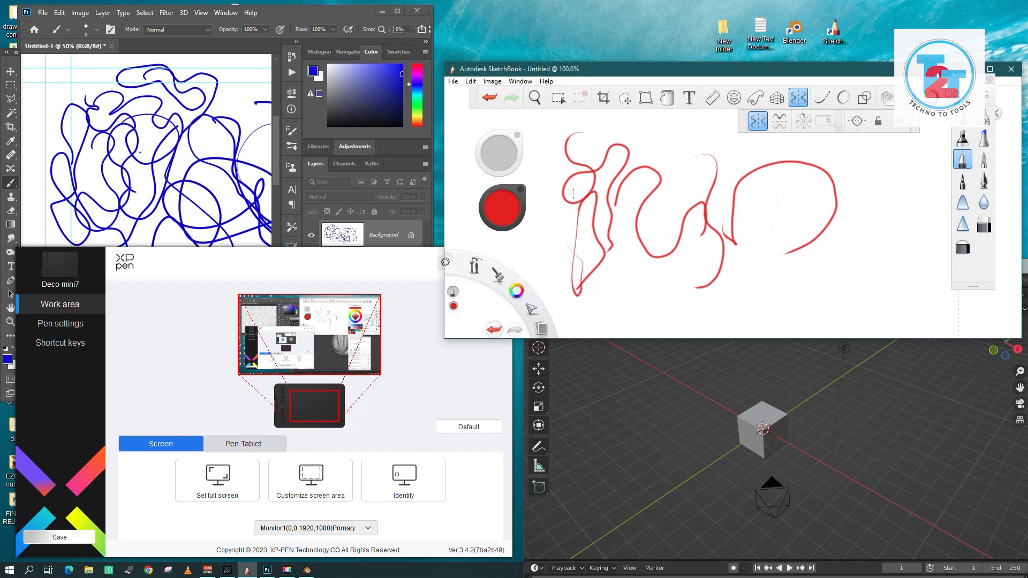
# Select the SketchBook profile in the shortcut key settings, try the keys on its canvas, and check the general options
pyautogui.click(97, 345)
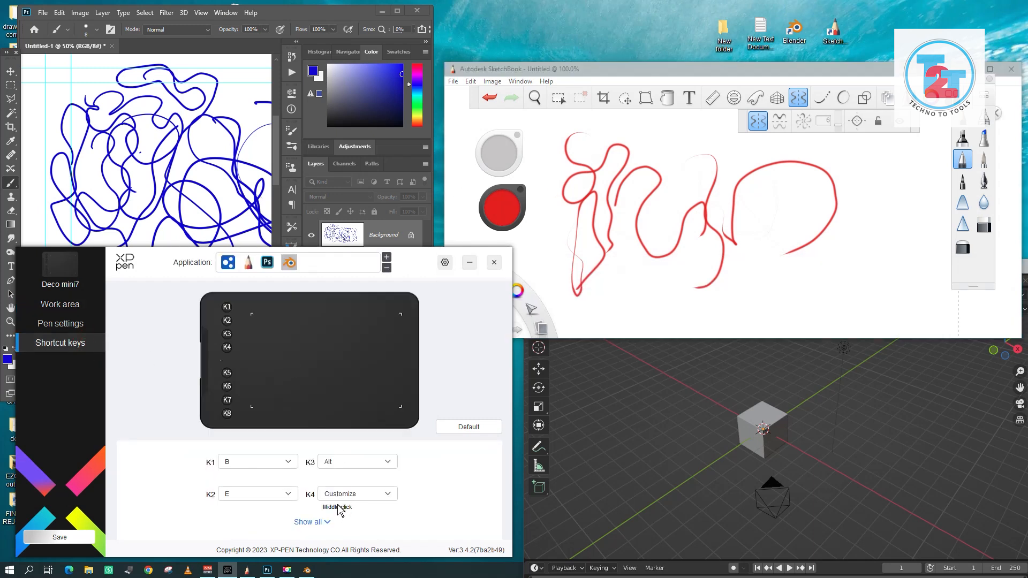
pyautogui.click(251, 268)
pyautogui.click(607, 116)
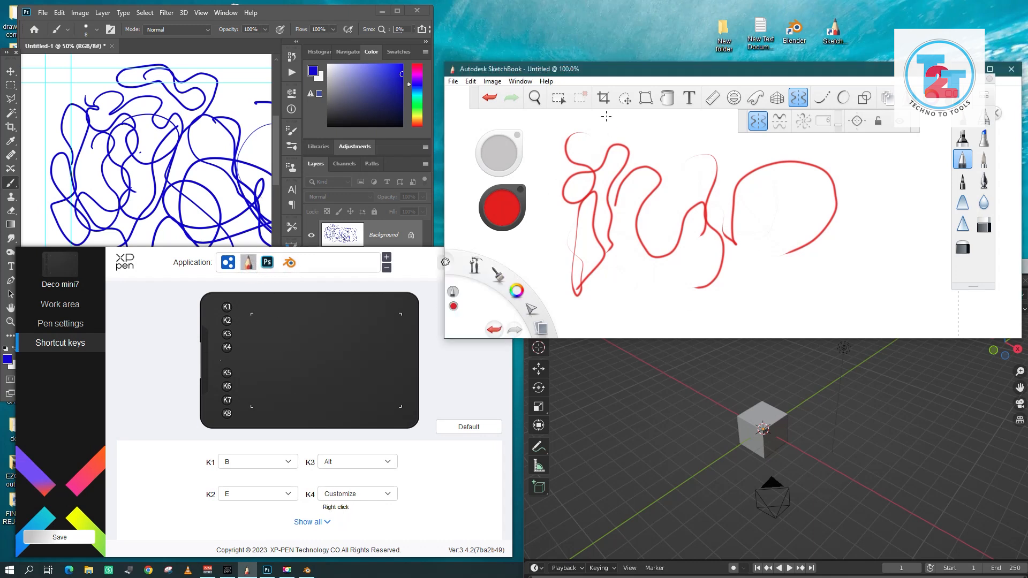
pyautogui.click(410, 262)
pyautogui.click(445, 262)
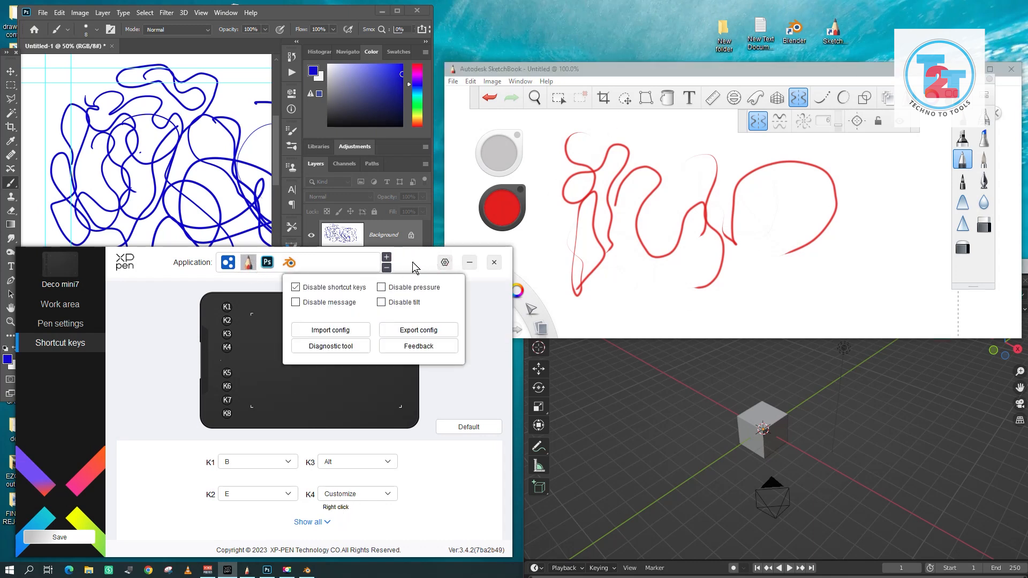
pyautogui.click(446, 262)
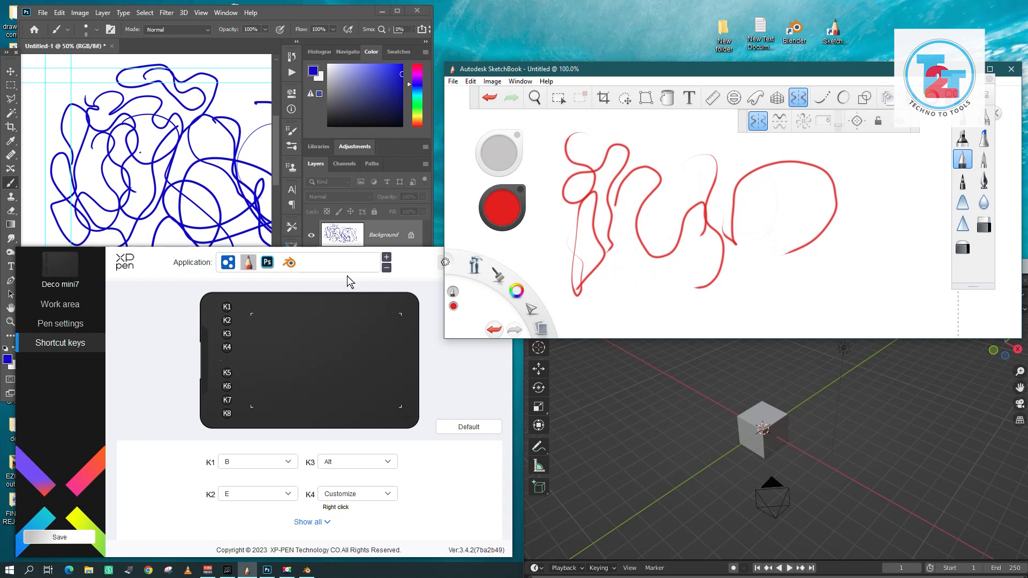
# Disable pen pressure in the tablet's general options and draw three winding red strokes across the SketchBook canvas
pyautogui.click(418, 262)
pyautogui.click(445, 262)
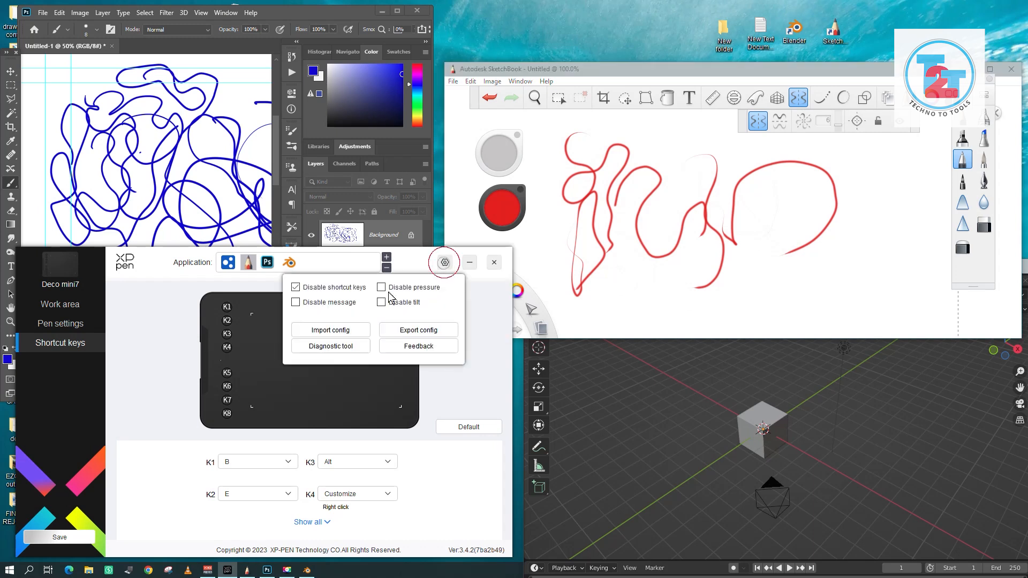
pyautogui.click(429, 290)
pyautogui.moveTo(572, 249)
pyautogui.mouseDown()
pyautogui.moveTo(573, 234)
pyautogui.moveTo(616, 278)
pyautogui.mouseUp()
pyautogui.moveTo(694, 211)
pyautogui.mouseDown()
pyautogui.moveTo(722, 217)
pyautogui.moveTo(749, 289)
pyautogui.mouseUp()
pyautogui.moveTo(658, 168)
pyautogui.mouseDown()
pyautogui.moveTo(712, 161)
pyautogui.moveTo(851, 237)
pyautogui.moveTo(849, 264)
pyautogui.mouseUp()
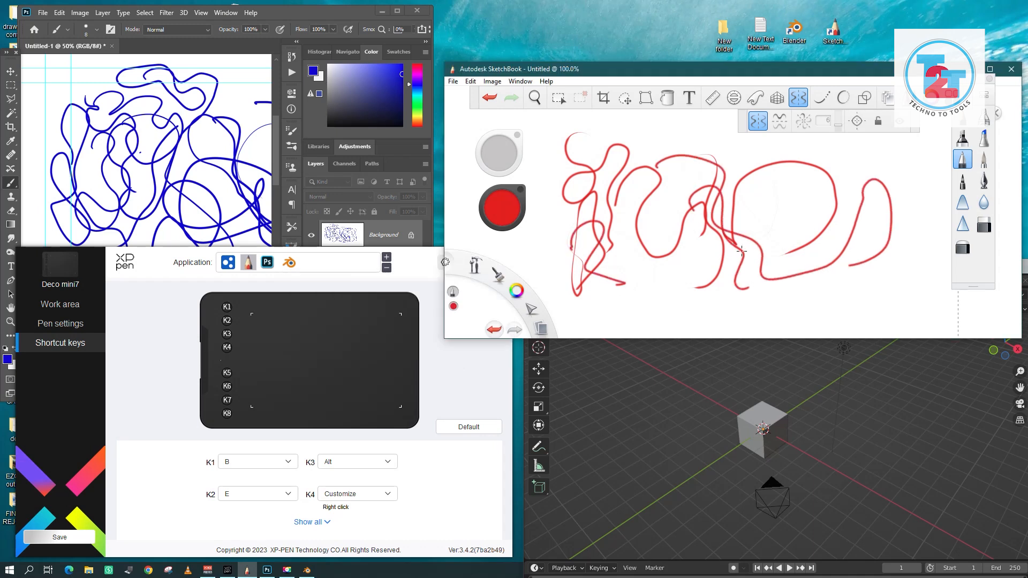
# Re-enable pen pressure and test it with light and heavy red strokes over the SketchBook drawing
pyautogui.click(444, 264)
pyautogui.click(567, 156)
pyautogui.moveTo(610, 195)
pyautogui.mouseDown()
pyautogui.moveTo(644, 194)
pyautogui.moveTo(677, 256)
pyautogui.moveTo(835, 225)
pyautogui.moveTo(881, 256)
pyautogui.mouseUp()
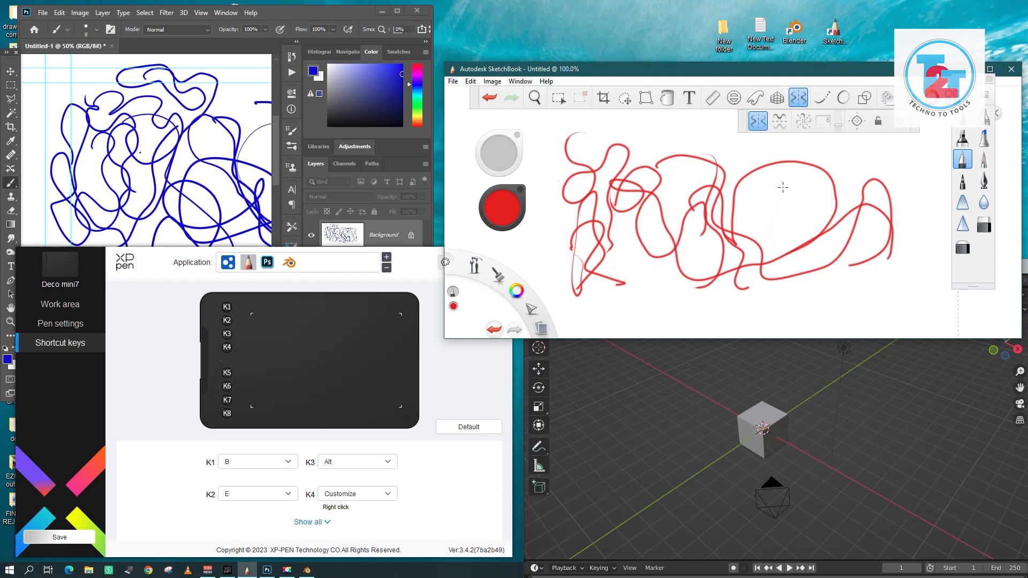
pyautogui.moveTo(788, 245); pyautogui.dragTo(841, 187)
pyautogui.moveTo(812, 258)
pyautogui.mouseDown()
pyautogui.moveTo(845, 292)
pyautogui.moveTo(883, 182)
pyautogui.moveTo(626, 129)
pyautogui.mouseUp()
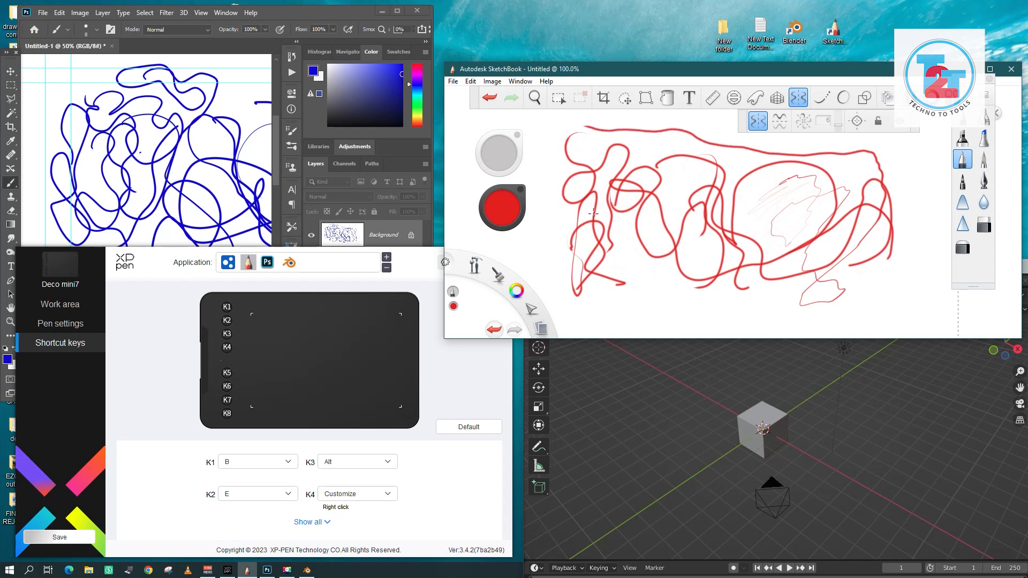
# Disable pen pressure again, and test it with more red strokes in SketchBook and a blue stroke in Photoshop
pyautogui.click(427, 261)
pyautogui.click(446, 262)
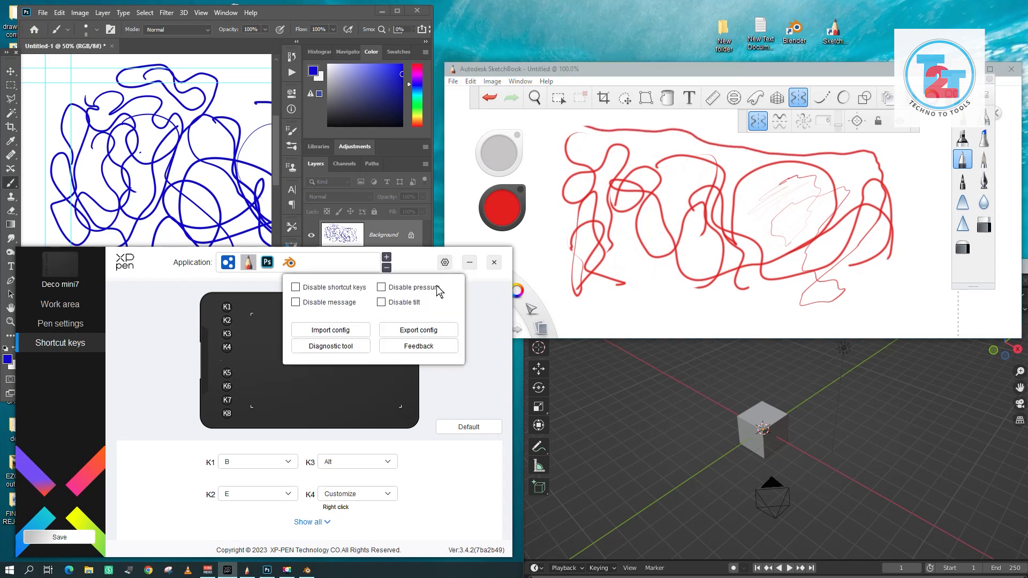
pyautogui.click(425, 256)
pyautogui.moveTo(555, 165)
pyautogui.mouseDown()
pyautogui.moveTo(582, 229)
pyautogui.moveTo(739, 296)
pyautogui.moveTo(826, 275)
pyautogui.mouseUp()
pyautogui.moveTo(807, 182)
pyautogui.mouseDown()
pyautogui.moveTo(733, 274)
pyautogui.moveTo(611, 186)
pyautogui.moveTo(640, 258)
pyautogui.mouseUp()
pyautogui.moveTo(242, 123)
pyautogui.mouseDown()
pyautogui.moveTo(220, 103)
pyautogui.moveTo(99, 220)
pyautogui.mouseUp()
pyautogui.press('space')
pyautogui.moveTo(588, 280); pyautogui.dragTo(669, 265)
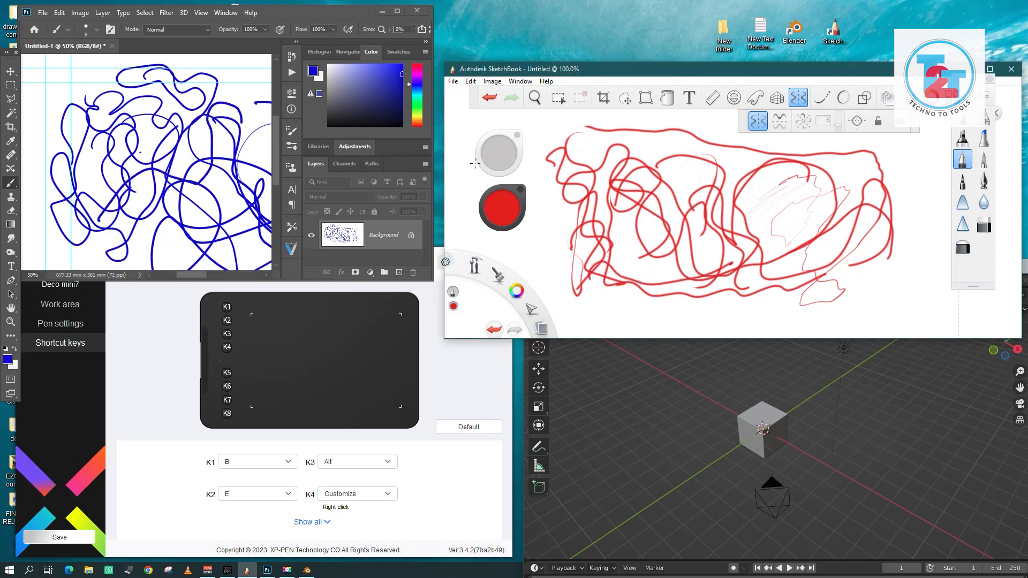
# Select the Blender profile in the tablet settings and turn off the Disable pressure option
pyautogui.click(167, 349)
pyautogui.click(289, 262)
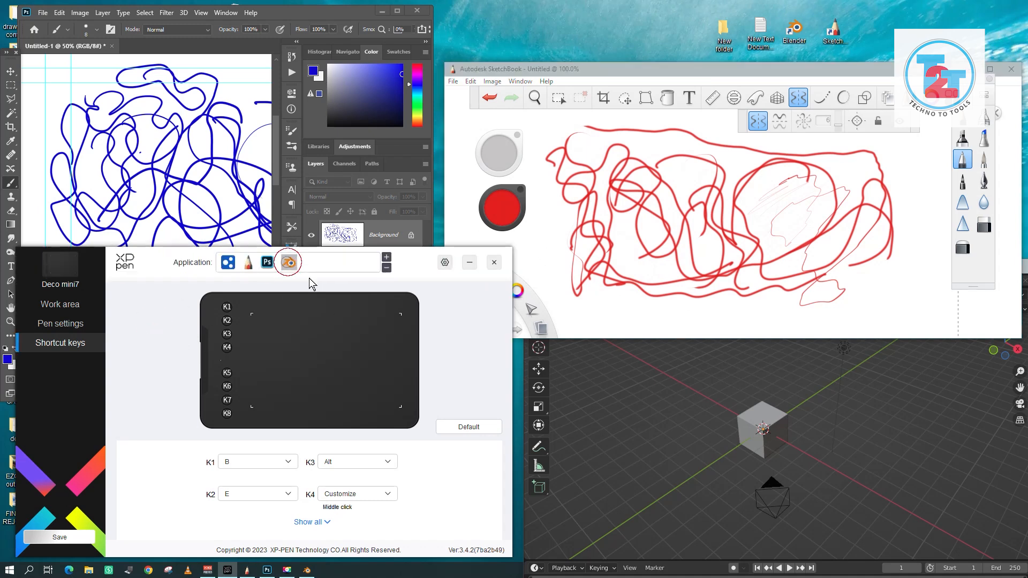
pyautogui.click(445, 263)
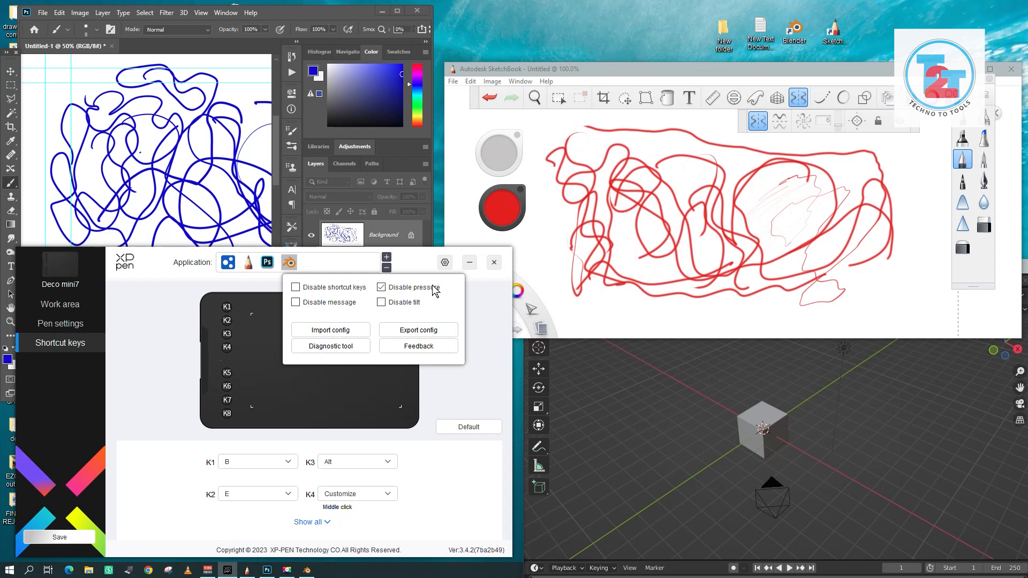
pyautogui.click(381, 289)
# Switch through the Photoshop profile to the SketchBook profile, turn on the Disable message option, and reopen the general options
pyautogui.click(268, 262)
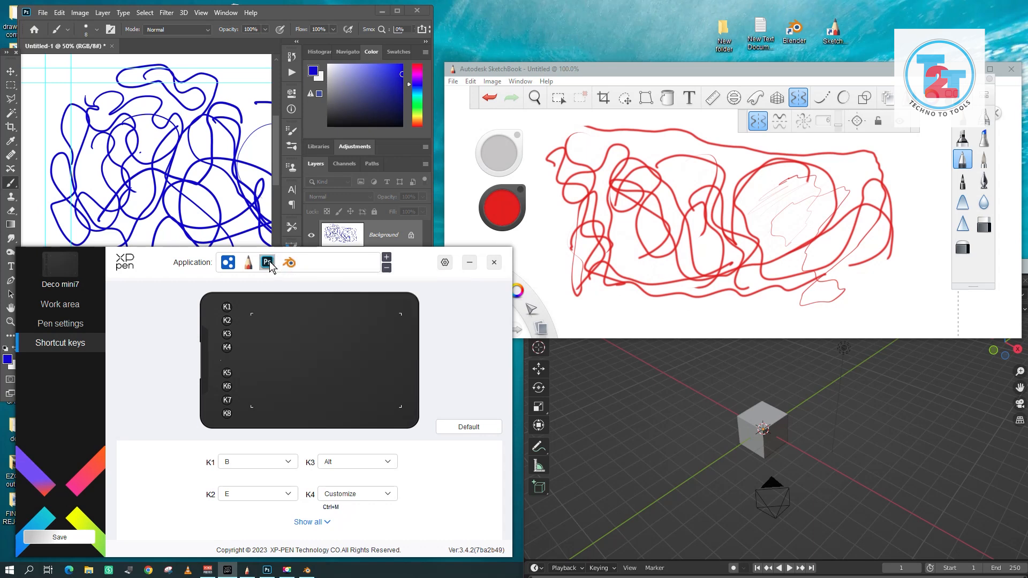
pyautogui.click(250, 263)
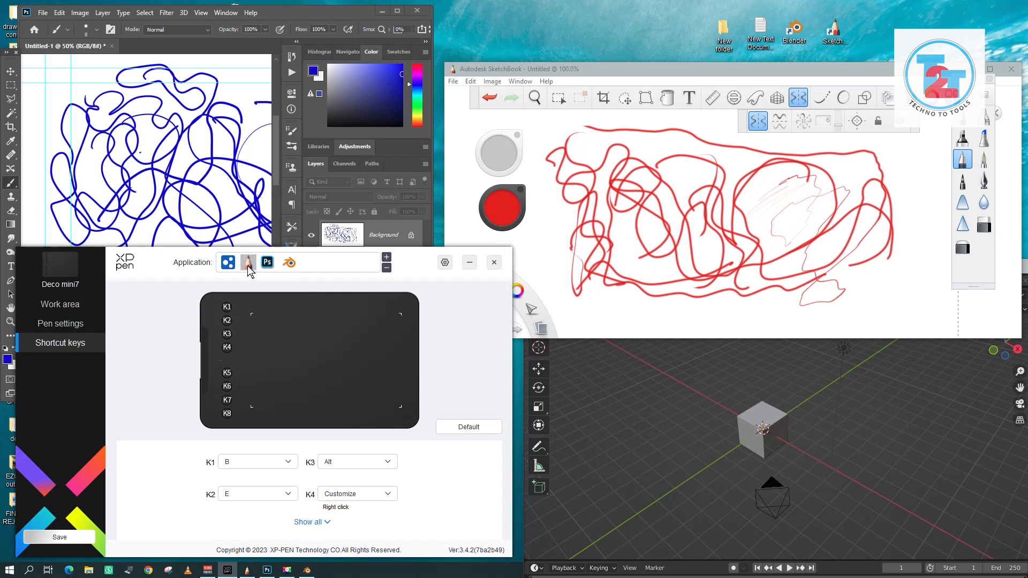
pyautogui.click(444, 262)
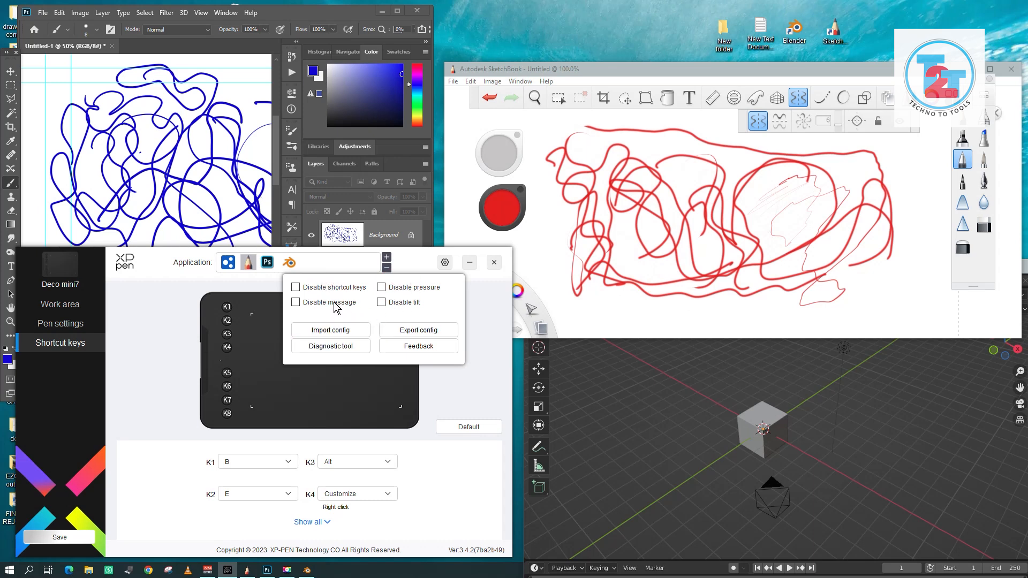
pyautogui.click(310, 305)
pyautogui.click(161, 296)
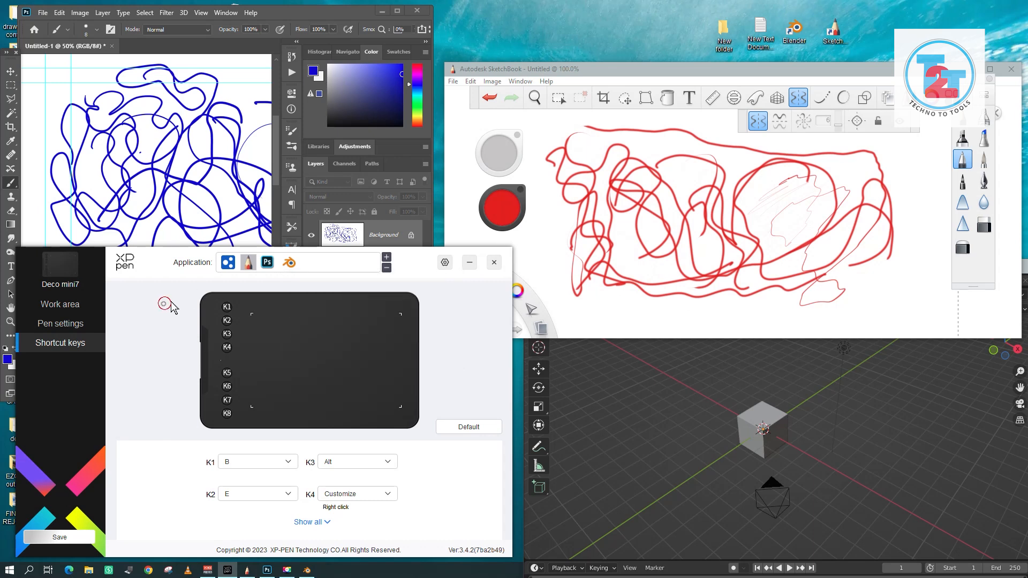
pyautogui.click(445, 262)
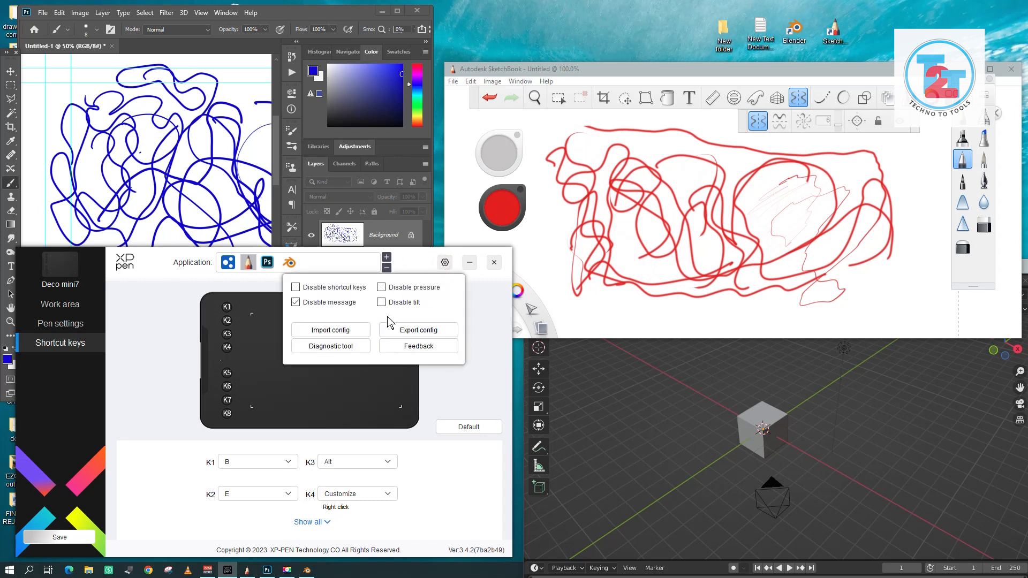
# Try the tablet with the Disable message option on over SketchBook and Blender, and turn that option back off in the general options
pyautogui.click(498, 372)
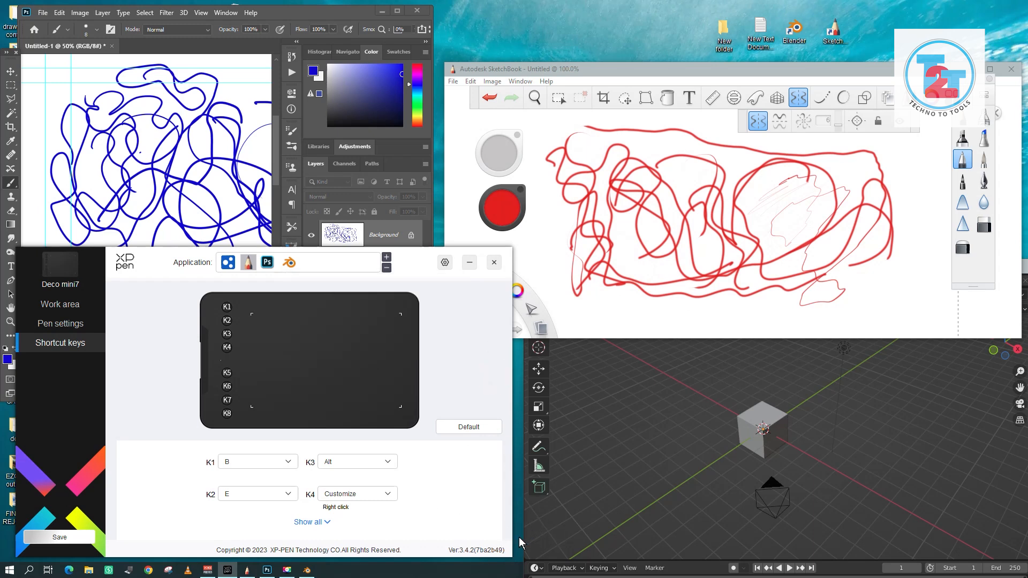
pyautogui.press('space')
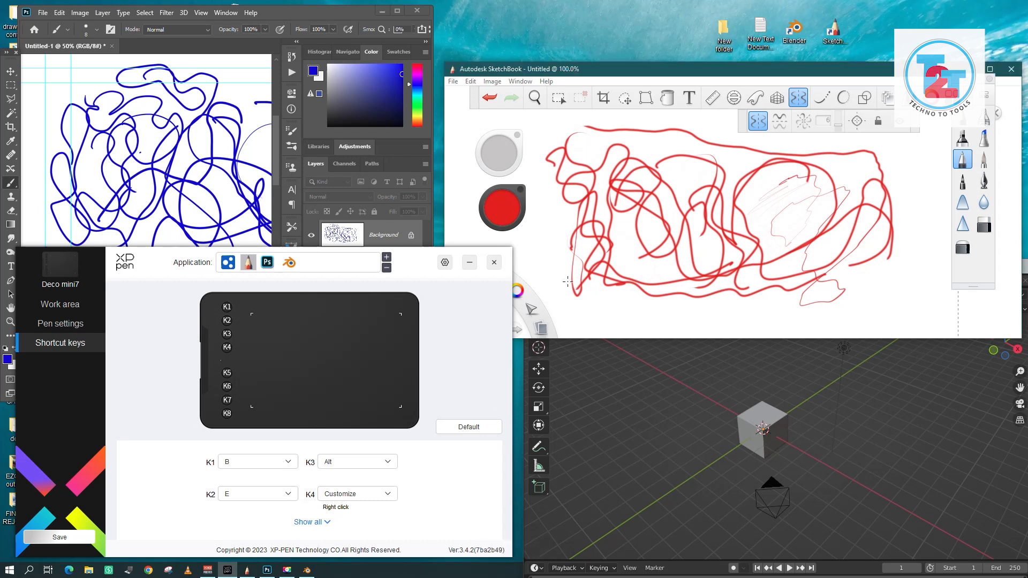
pyautogui.rightClick(521, 522)
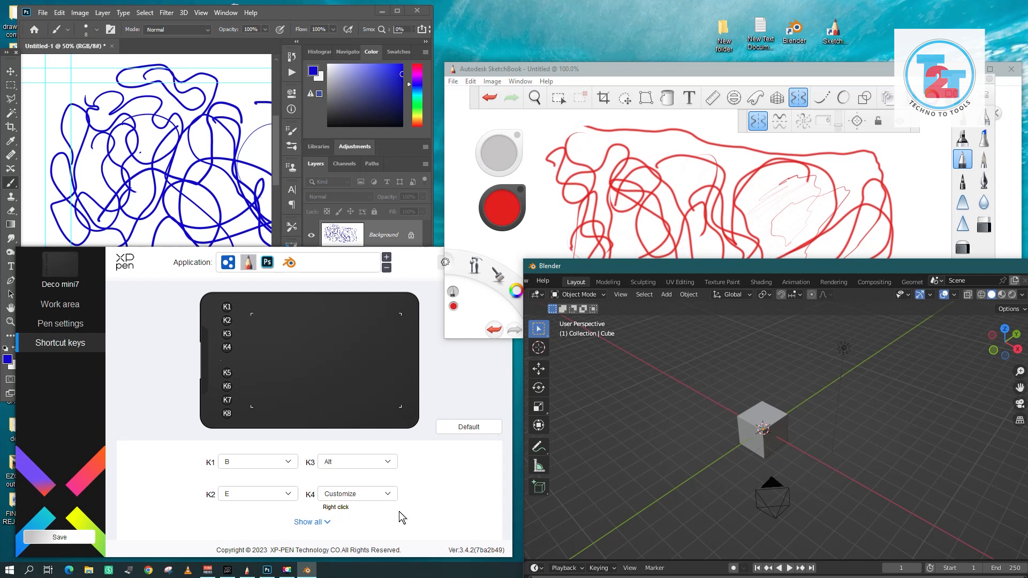
pyautogui.click(449, 564)
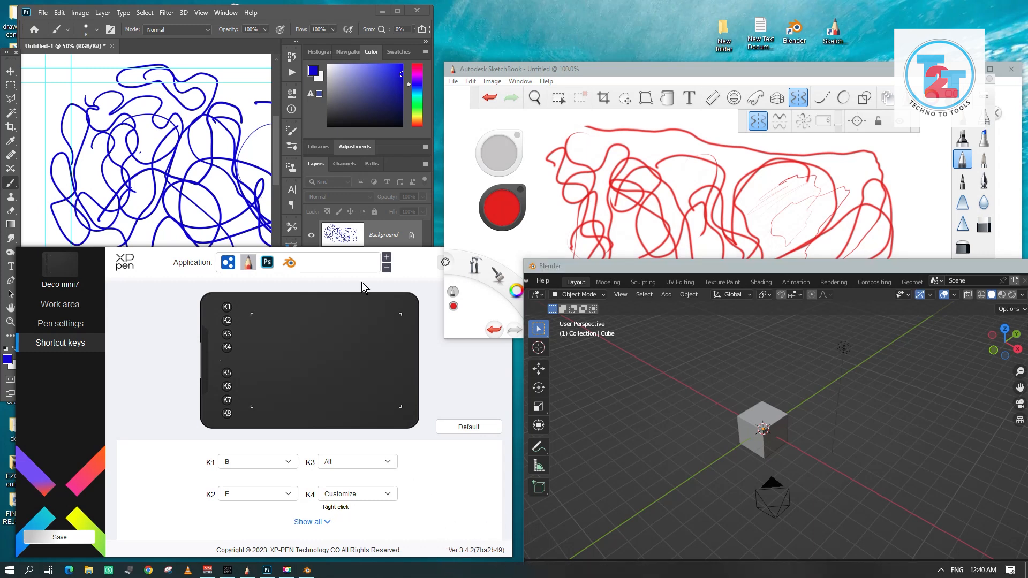
pyautogui.click(445, 262)
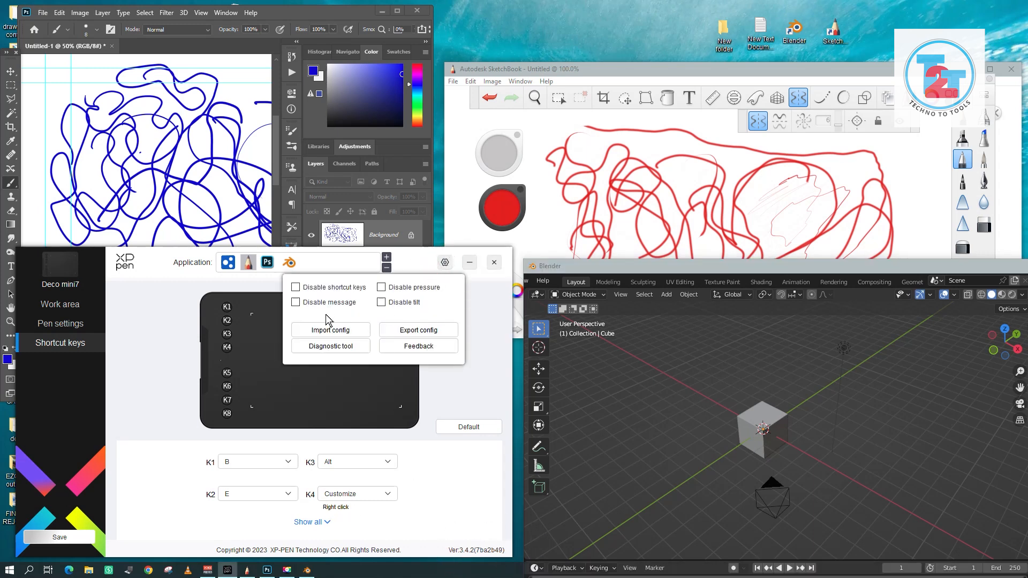
pyautogui.click(465, 391)
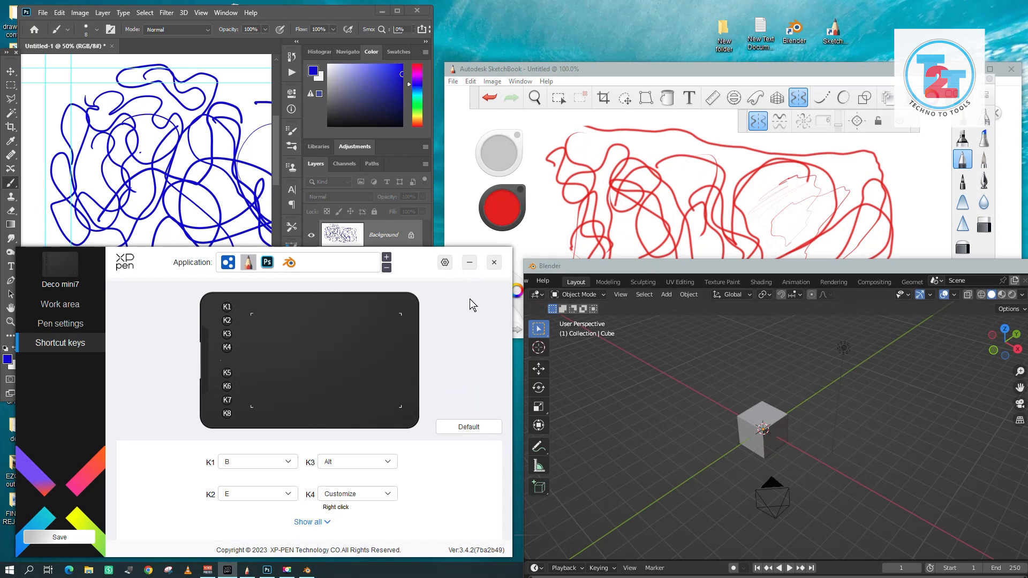
# Try the Disable tilt option with several red strokes over the SketchBook drawing, and check it again in the general options
pyautogui.click(445, 262)
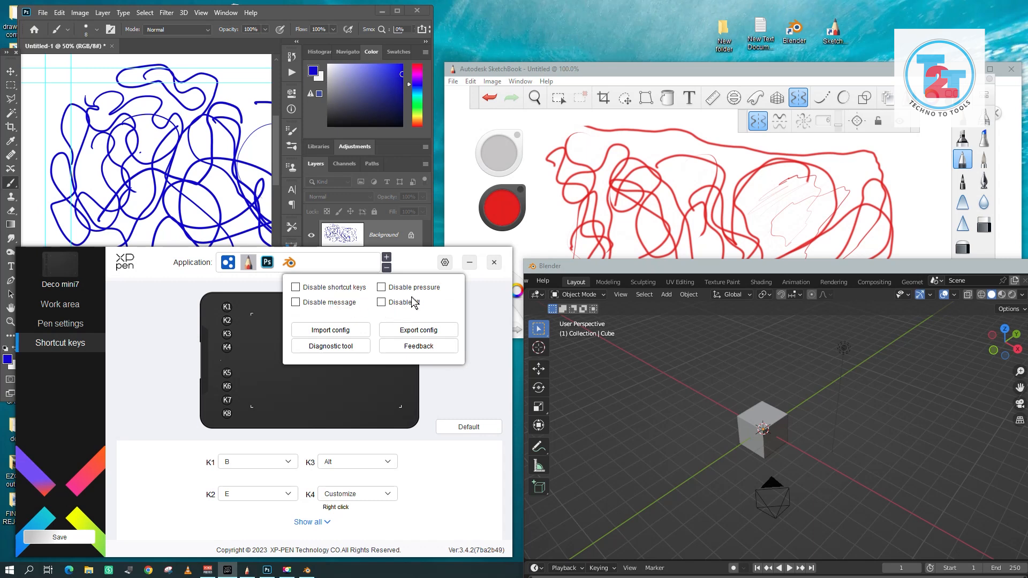
pyautogui.click(408, 306)
pyautogui.click(576, 156)
pyautogui.moveTo(596, 192)
pyautogui.mouseDown()
pyautogui.moveTo(565, 201)
pyautogui.moveTo(609, 273)
pyautogui.moveTo(647, 282)
pyautogui.mouseUp()
pyautogui.moveTo(757, 297); pyautogui.dragTo(860, 298)
pyautogui.moveTo(692, 239)
pyautogui.mouseDown()
pyautogui.moveTo(727, 249)
pyautogui.moveTo(659, 281)
pyautogui.mouseUp()
pyautogui.click(423, 262)
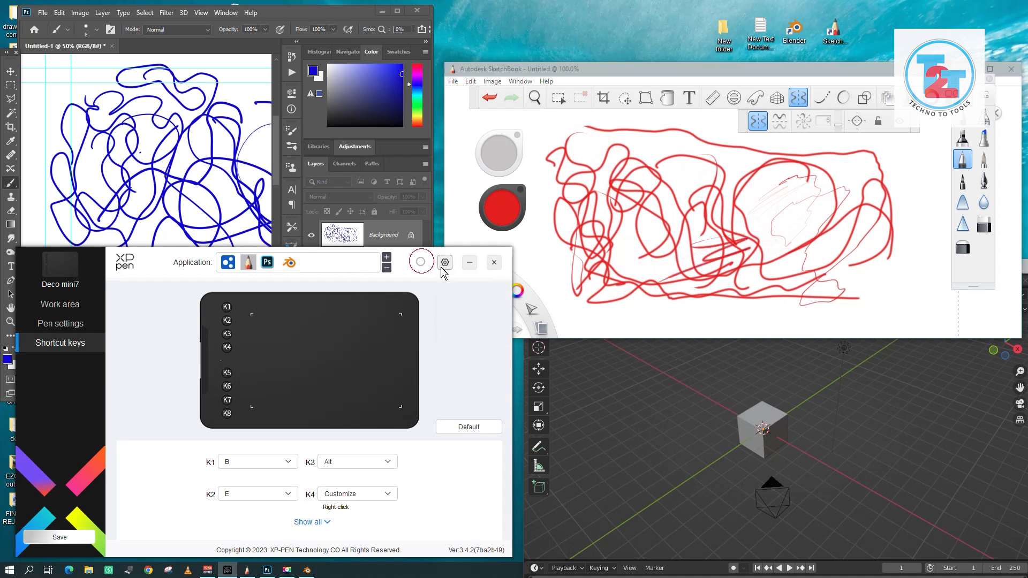
pyautogui.click(444, 262)
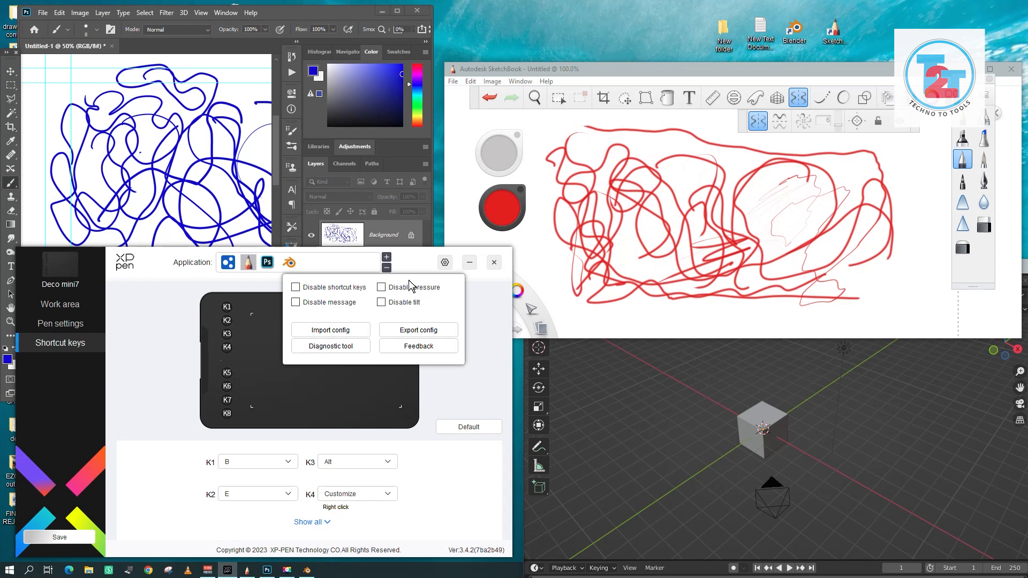
pyautogui.click(197, 304)
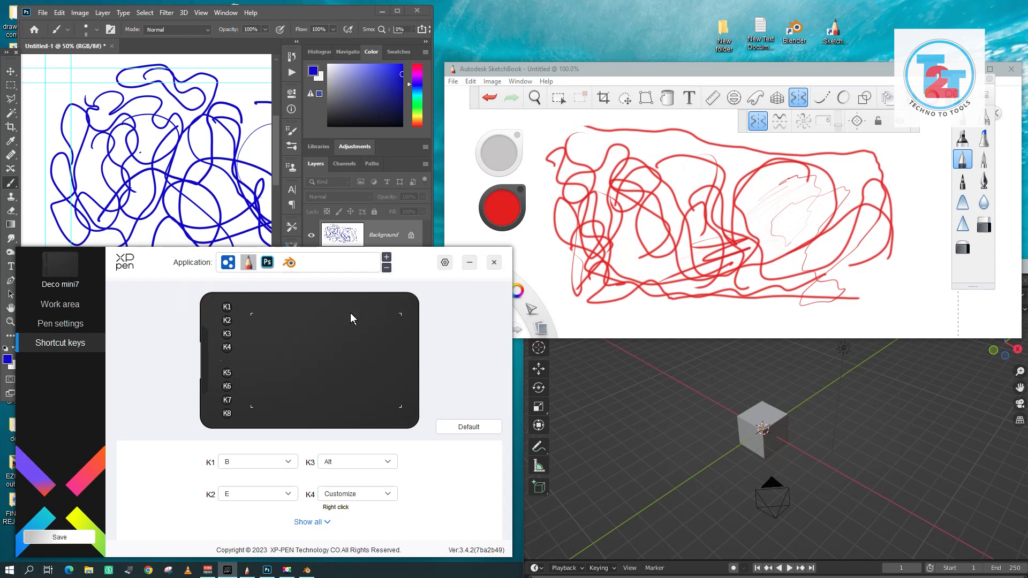
# Move the tablet settings window slightly higher on the desktop and show the pen settings of the SketchBook profile
pyautogui.click(445, 262)
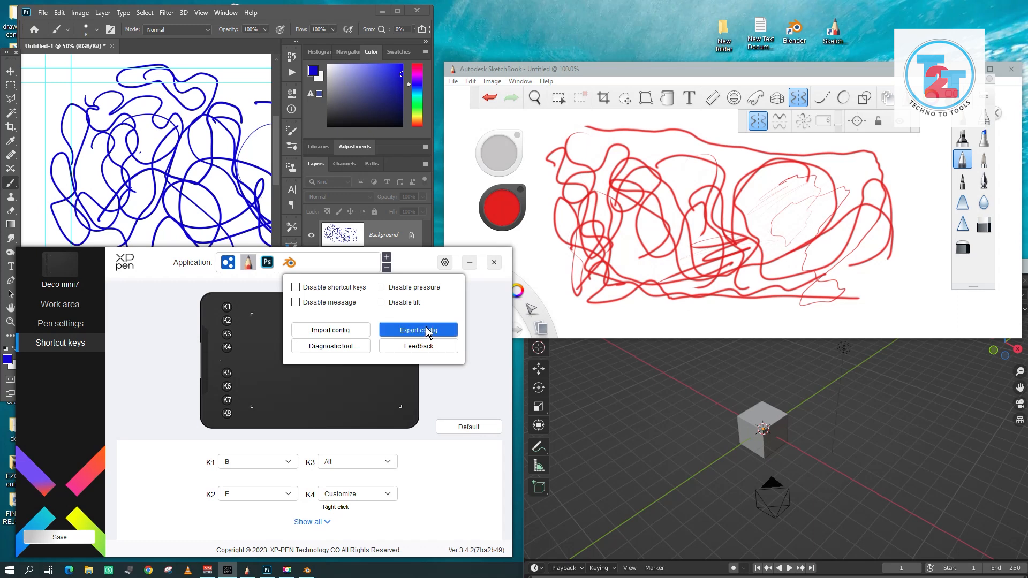
pyautogui.click(462, 370)
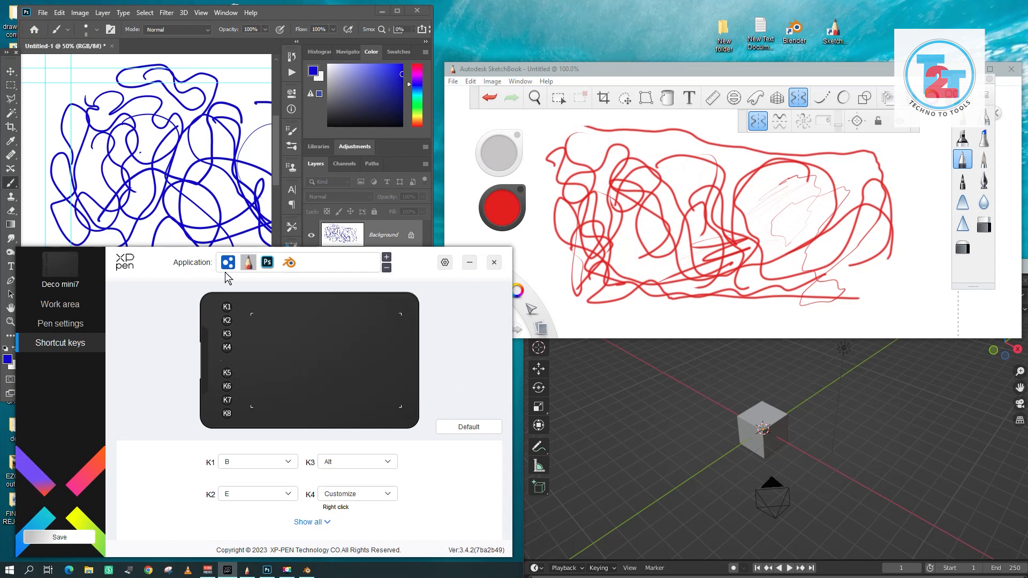
pyautogui.moveTo(421, 262); pyautogui.dragTo(425, 269)
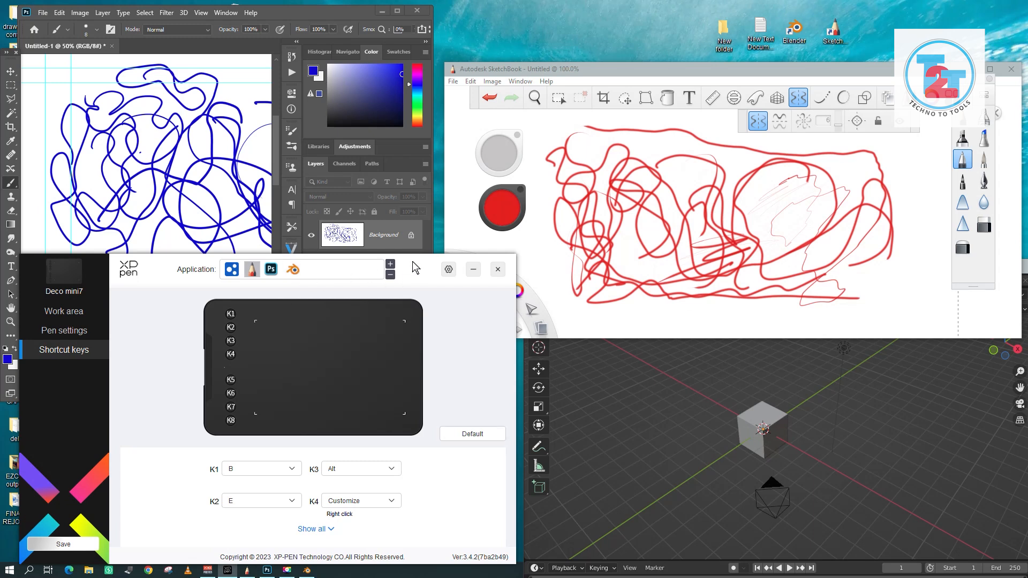
pyautogui.moveTo(413, 262); pyautogui.dragTo(425, 243)
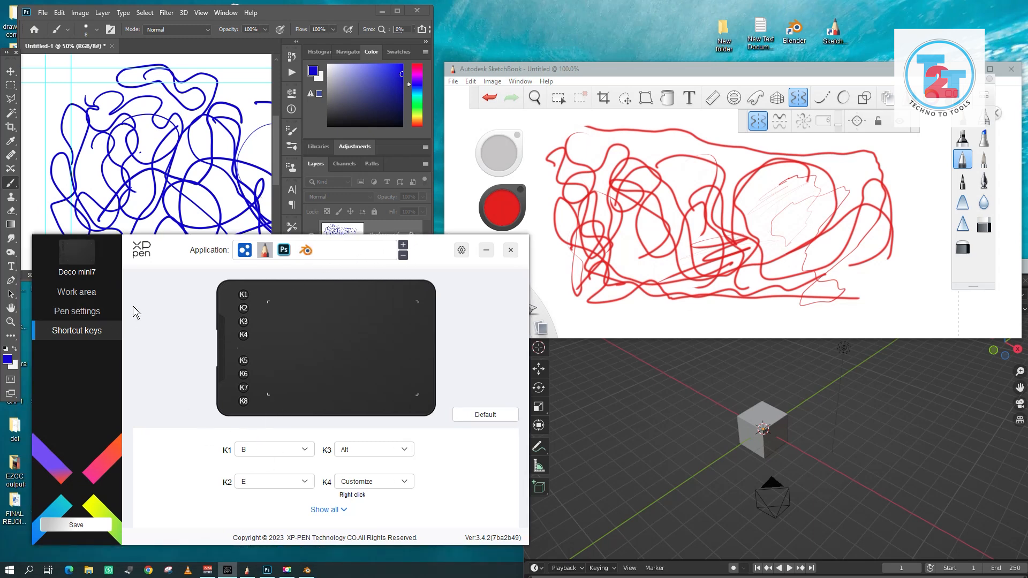
pyautogui.click(76, 311)
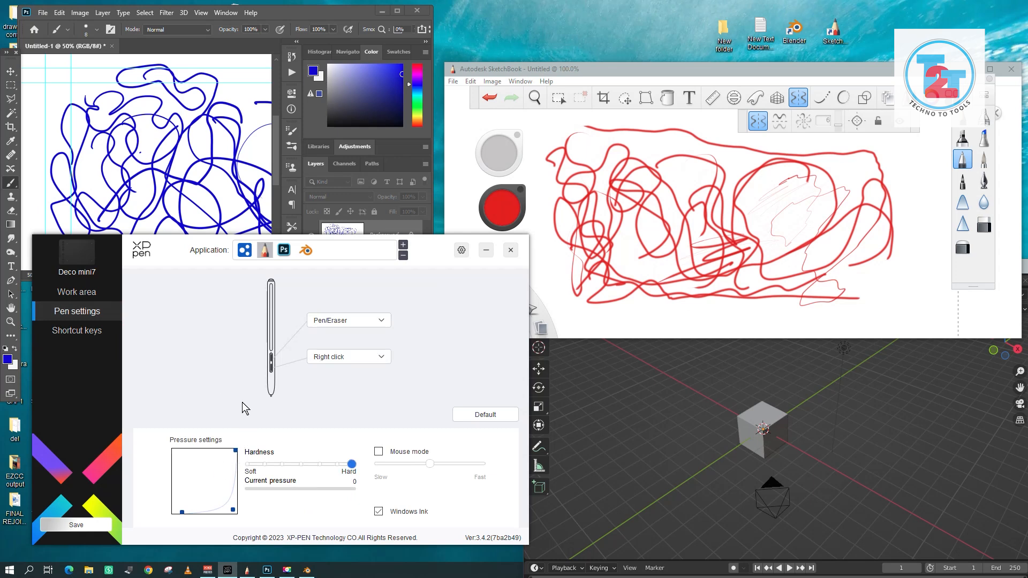
# Export the tablet configuration as PenTablet_Config_2023-05-09.pcfg into a new Desktop folder named "save setting"
pyautogui.click(462, 250)
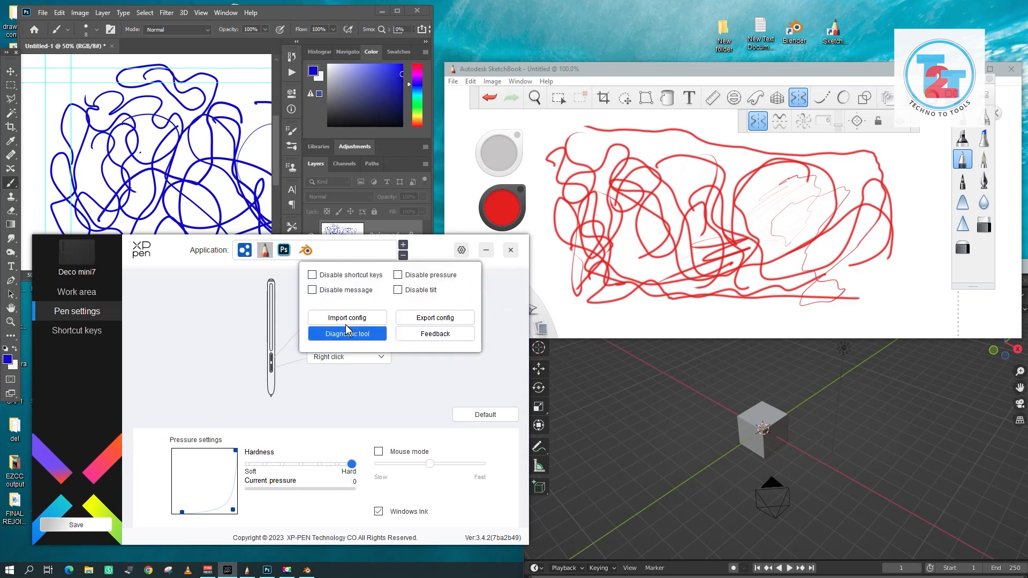
pyautogui.click(432, 321)
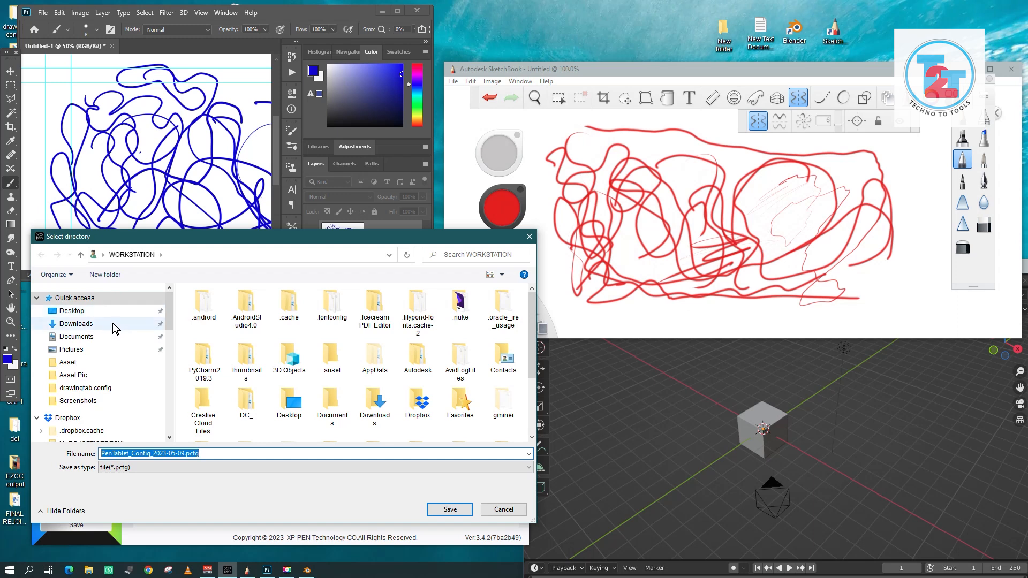
pyautogui.click(114, 337)
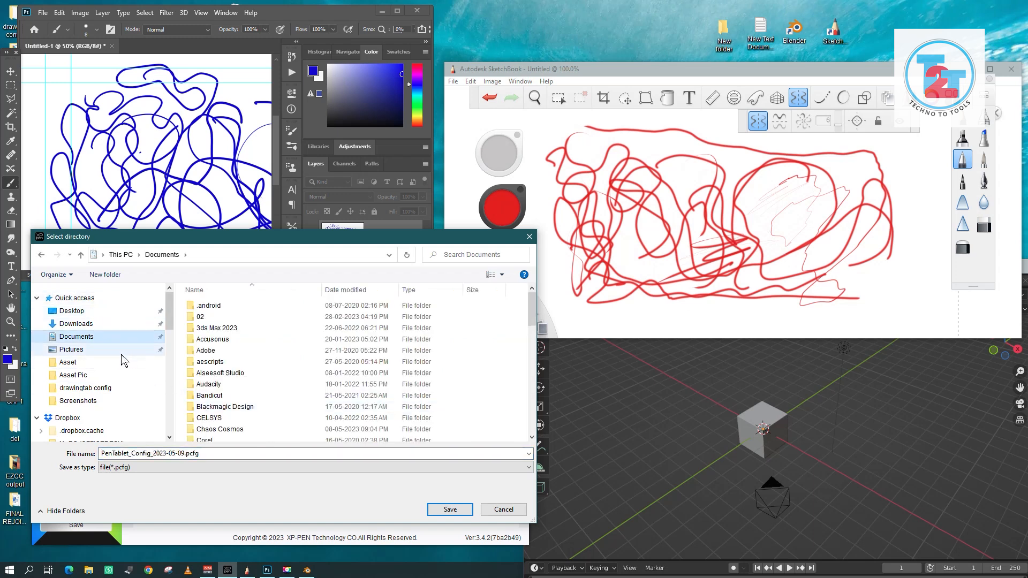
pyautogui.click(118, 312)
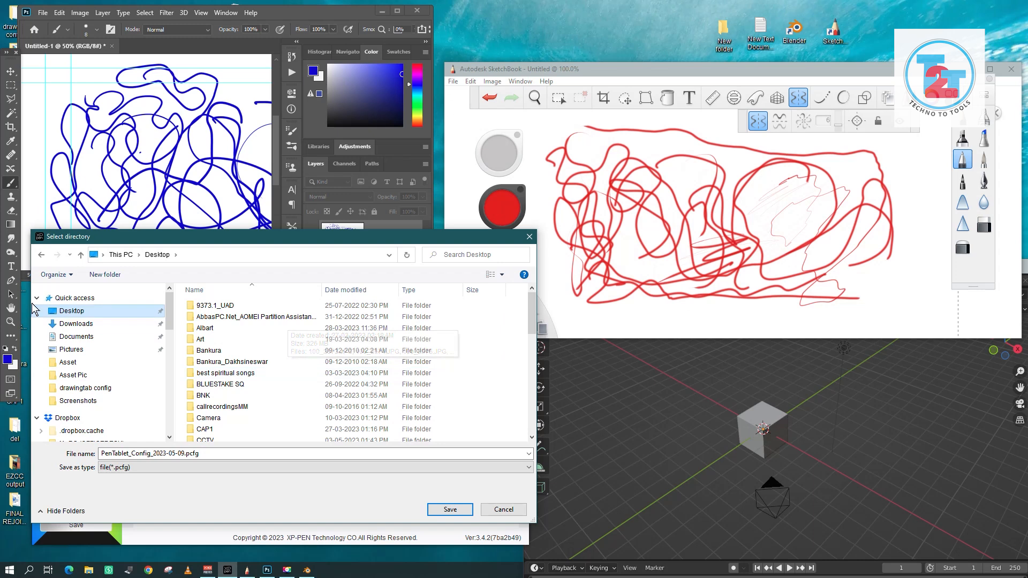
pyautogui.click(106, 275)
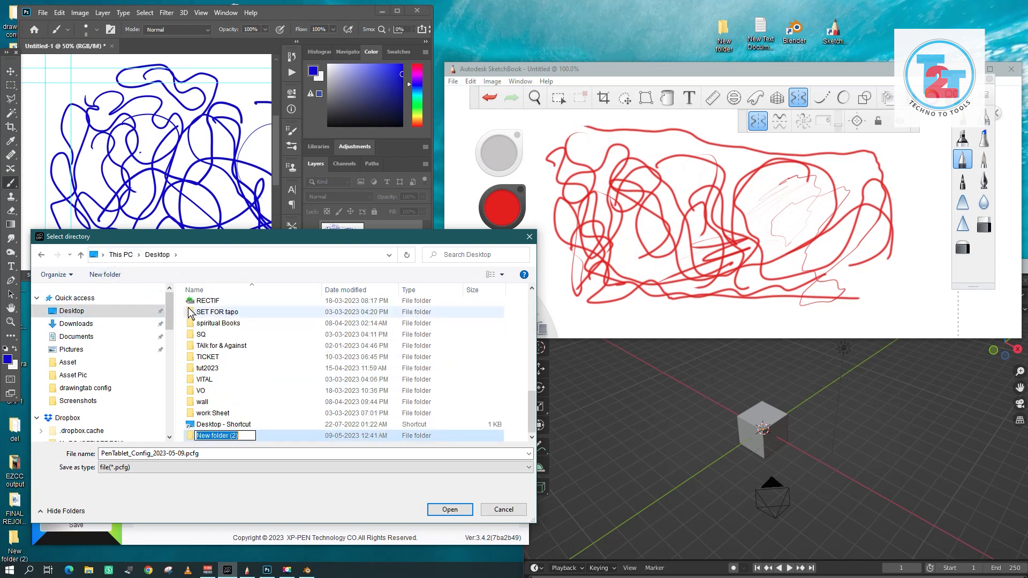
pyautogui.write('sav')
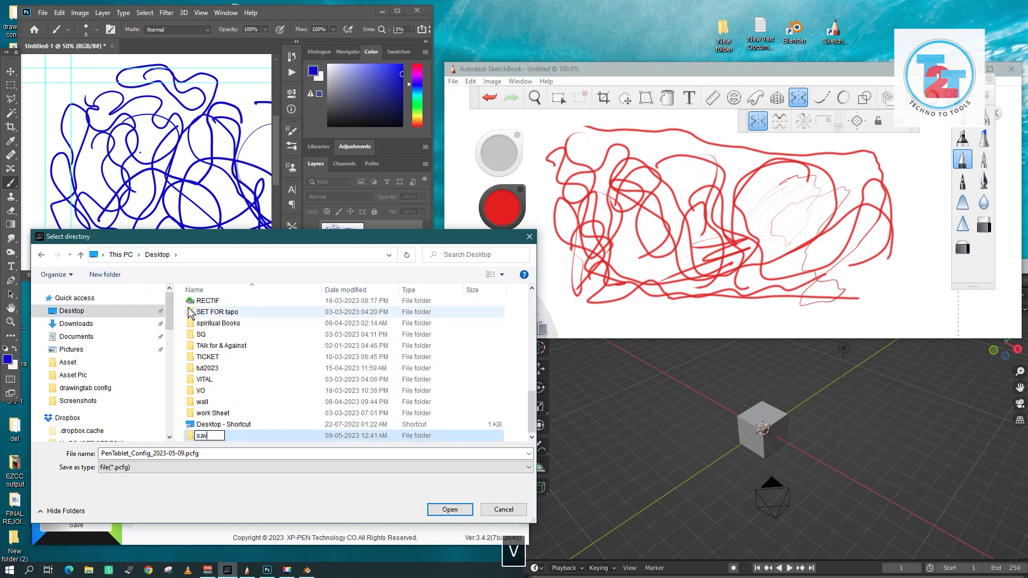
pyautogui.write('e setting')
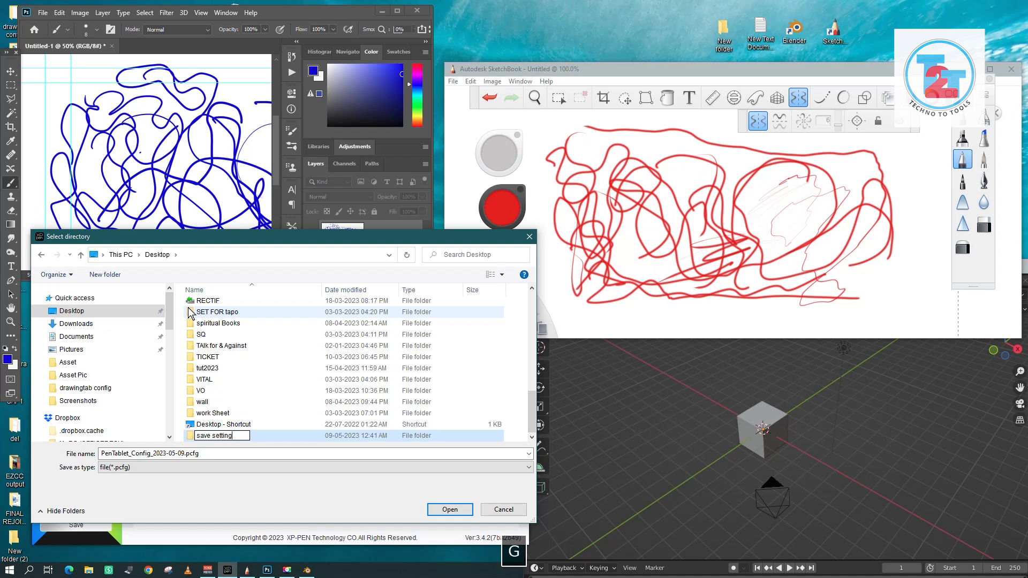
pyautogui.press('Return')
pyautogui.press('Return')
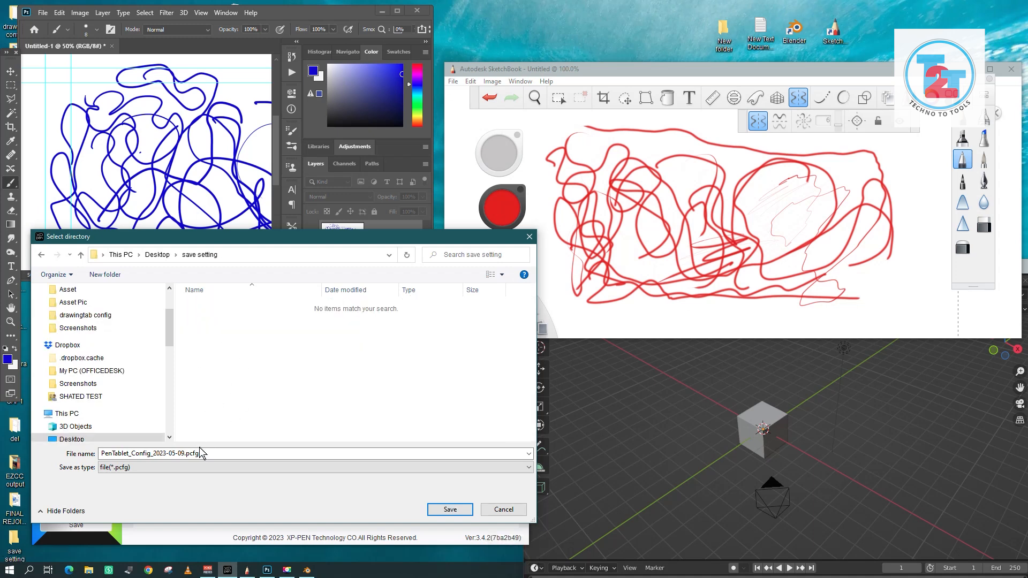
pyautogui.click(459, 508)
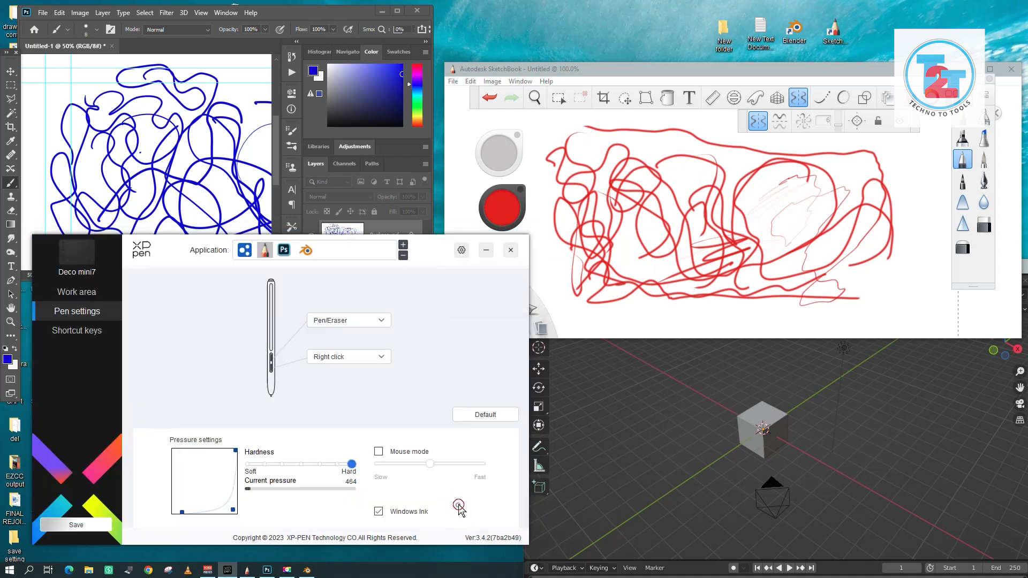
# Reshape the SketchBook profile's pen pressure curve to bring the hardness midway between Soft and Hard
pyautogui.click(558, 297)
pyautogui.click(228, 504)
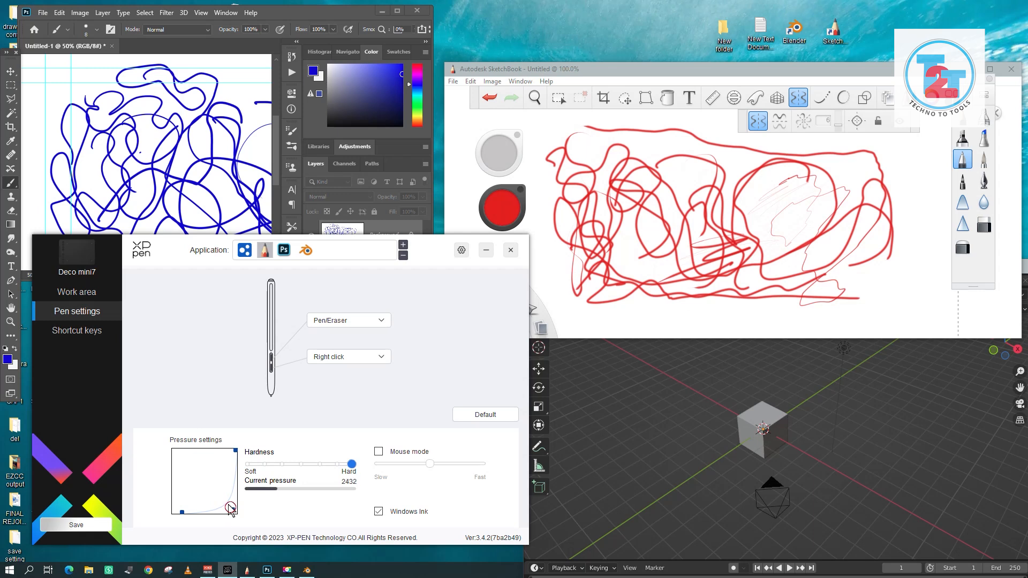
pyautogui.click(233, 504)
pyautogui.moveTo(233, 509); pyautogui.dragTo(227, 462)
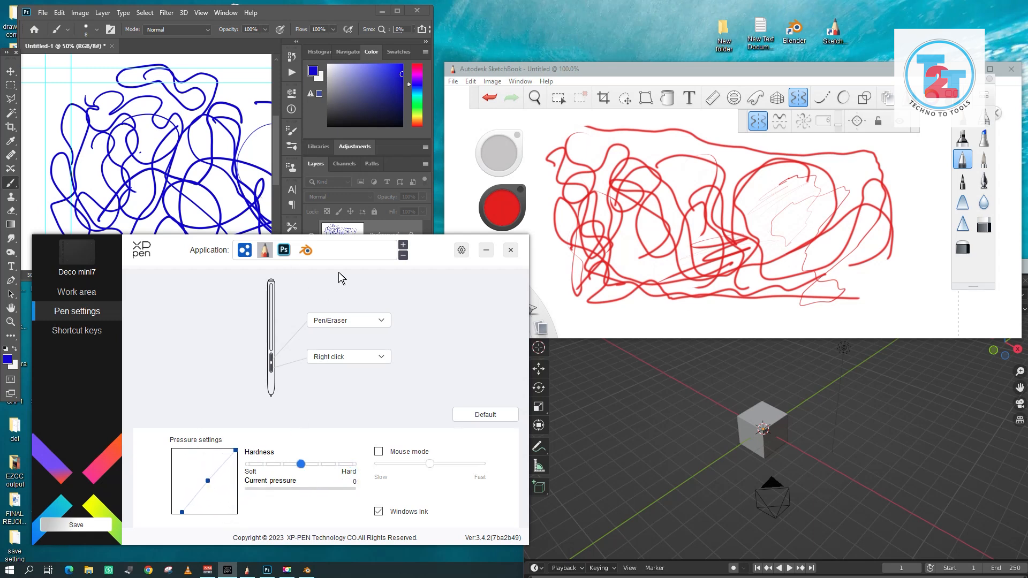
# Reset the pen settings of the SketchBook and Blender profiles to default, along with the Blender profile's shortcut keys
pyautogui.click(471, 415)
pyautogui.click(305, 251)
pyautogui.click(474, 415)
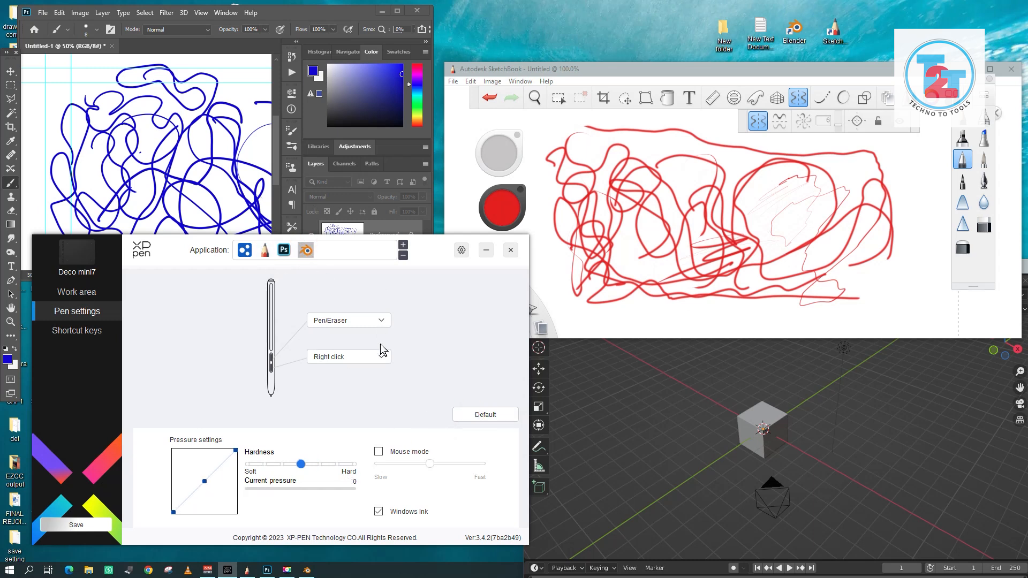
pyautogui.click(106, 333)
pyautogui.click(485, 415)
# Return to the pen settings, select the SketchBook profile and reset its pen settings to default once more
pyautogui.click(101, 311)
pyautogui.click(264, 252)
pyautogui.click(477, 415)
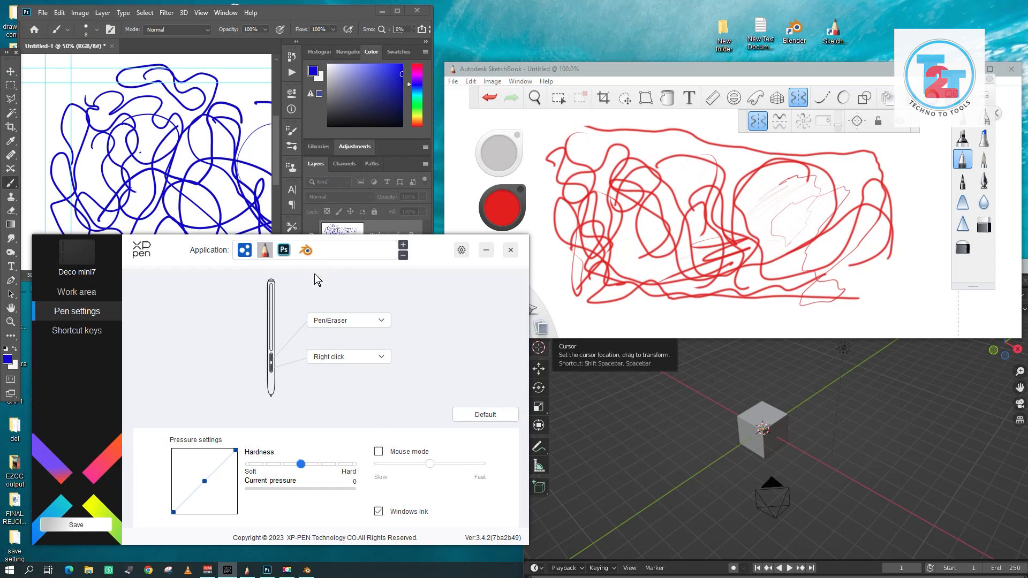
# Import PenTablet_Config_2023-05-09.pcfg from the Desktop's "save setting" folder, and open the pen settings to check the restored configuration
pyautogui.click(310, 253)
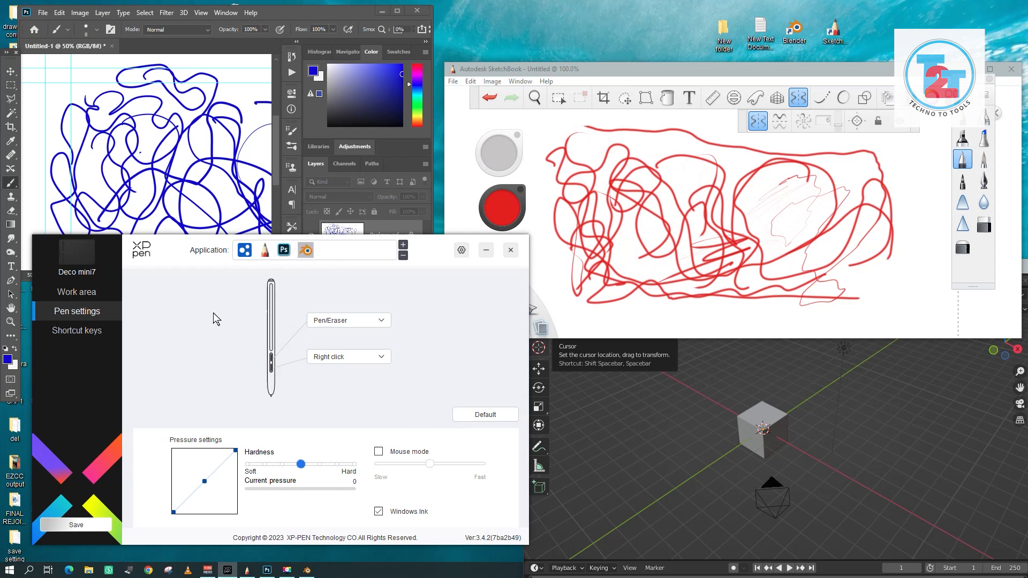
pyautogui.click(463, 253)
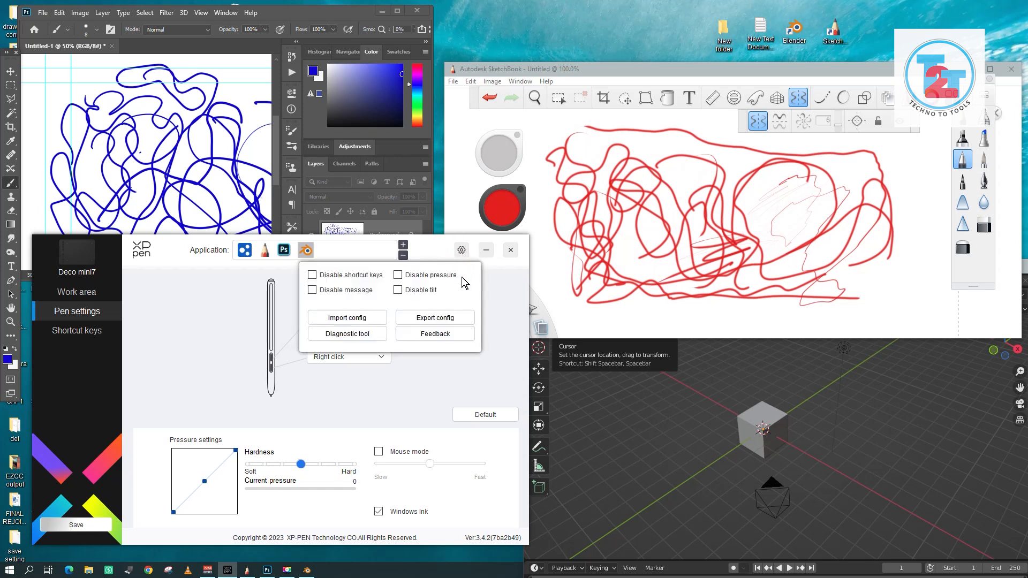
pyautogui.click(369, 320)
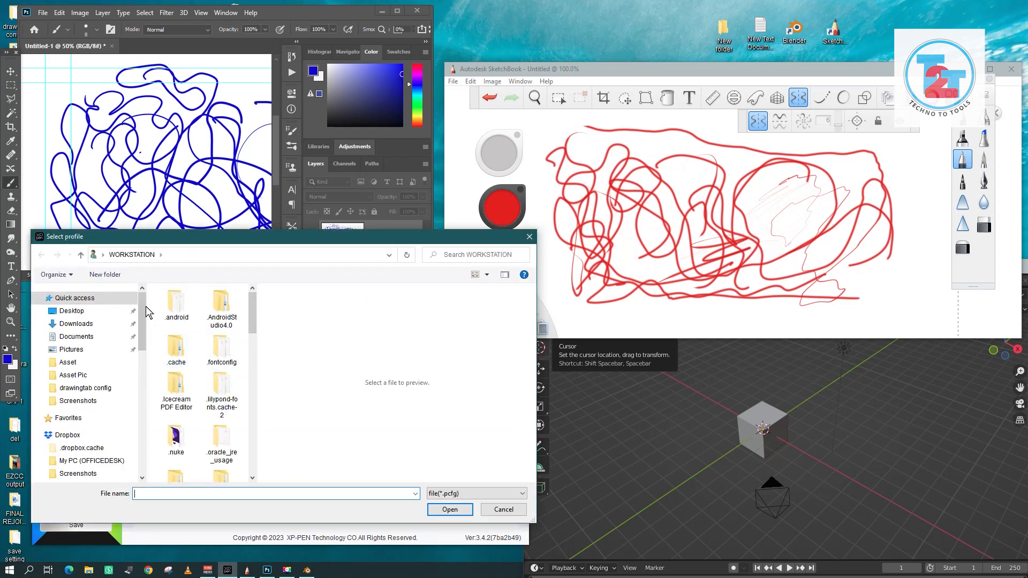
pyautogui.click(86, 312)
pyautogui.moveTo(253, 325); pyautogui.dragTo(253, 427)
pyautogui.click(205, 383)
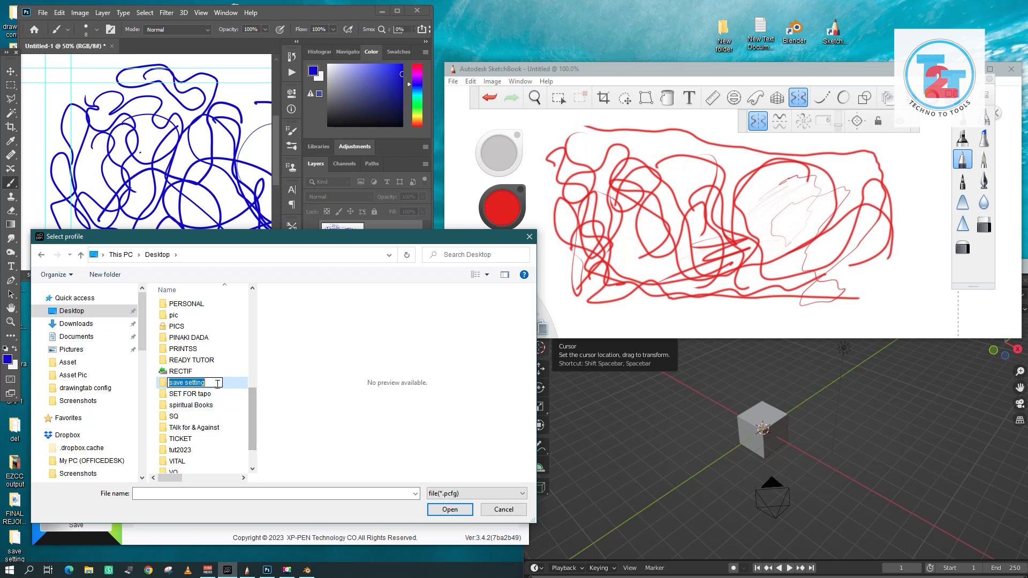
pyautogui.click(216, 383)
pyautogui.click(237, 383)
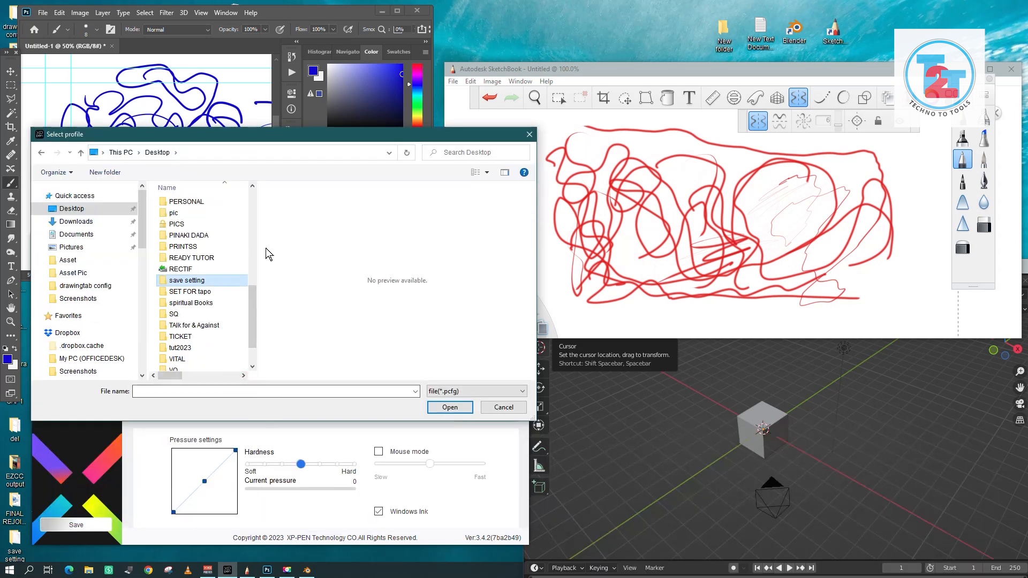
pyautogui.doubleClick(201, 280)
pyautogui.click(218, 203)
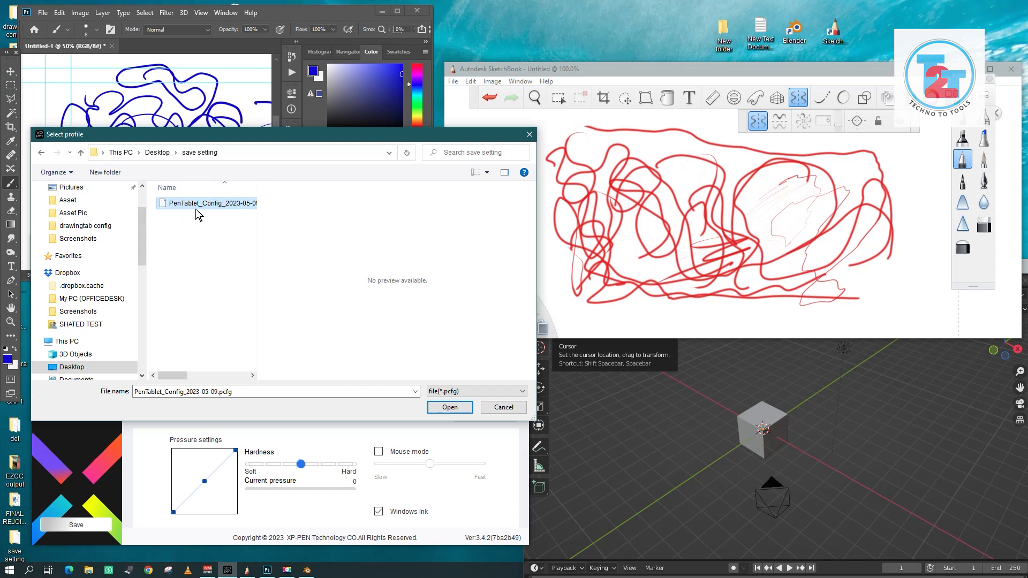
pyautogui.click(461, 410)
pyautogui.click(100, 314)
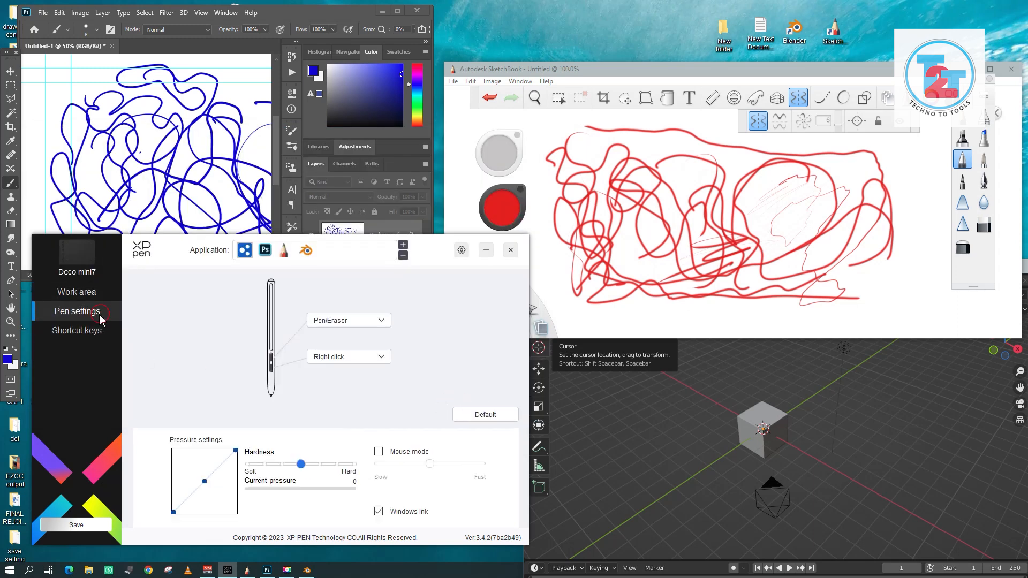
# Compare the restored pen settings of the all-applications, Photoshop, SketchBook and Blender profiles
pyautogui.click(90, 330)
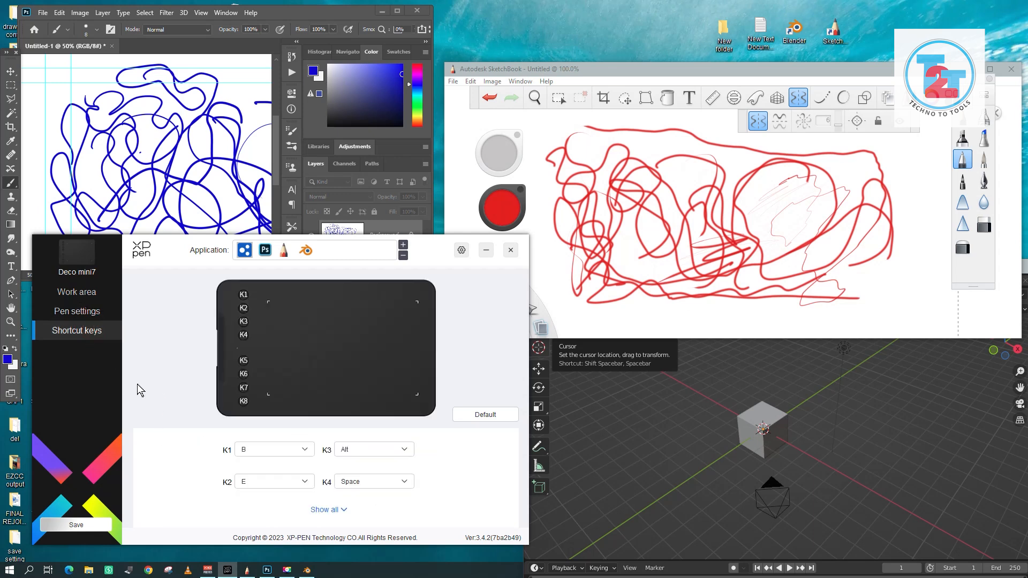
pyautogui.click(89, 312)
pyautogui.click(305, 250)
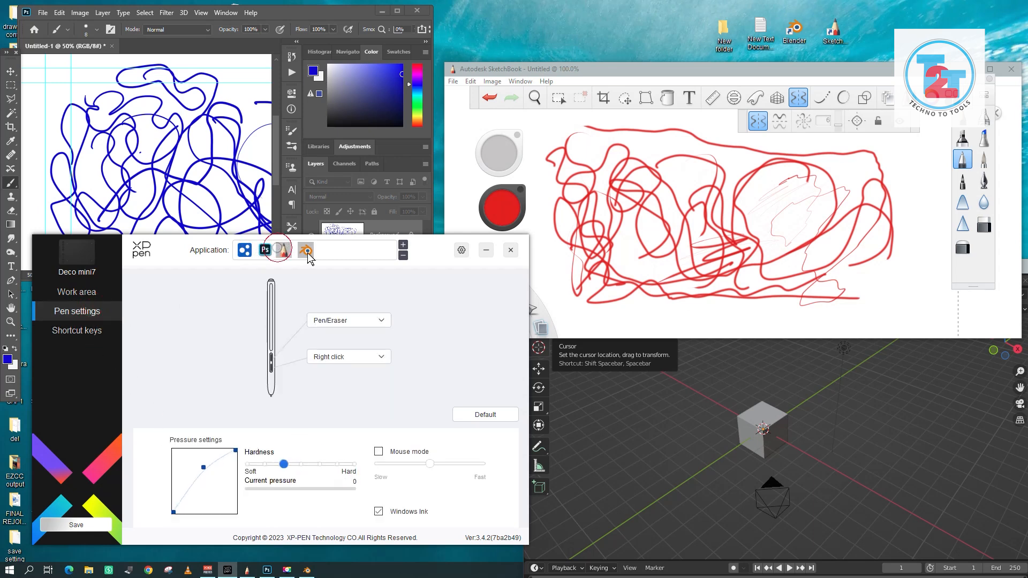
pyautogui.click(284, 250)
pyautogui.click(265, 250)
pyautogui.click(245, 249)
pyautogui.click(265, 250)
pyautogui.click(284, 250)
pyautogui.click(306, 250)
# Check the restored shortcut keys of the Blender, SketchBook and Photoshop profiles
pyautogui.click(96, 330)
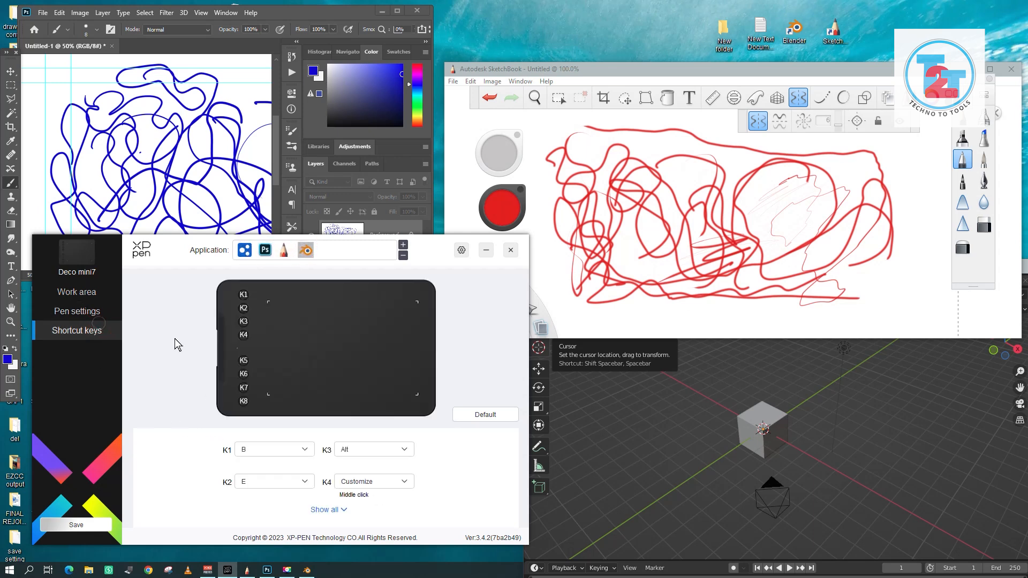
pyautogui.click(284, 250)
pyautogui.click(265, 250)
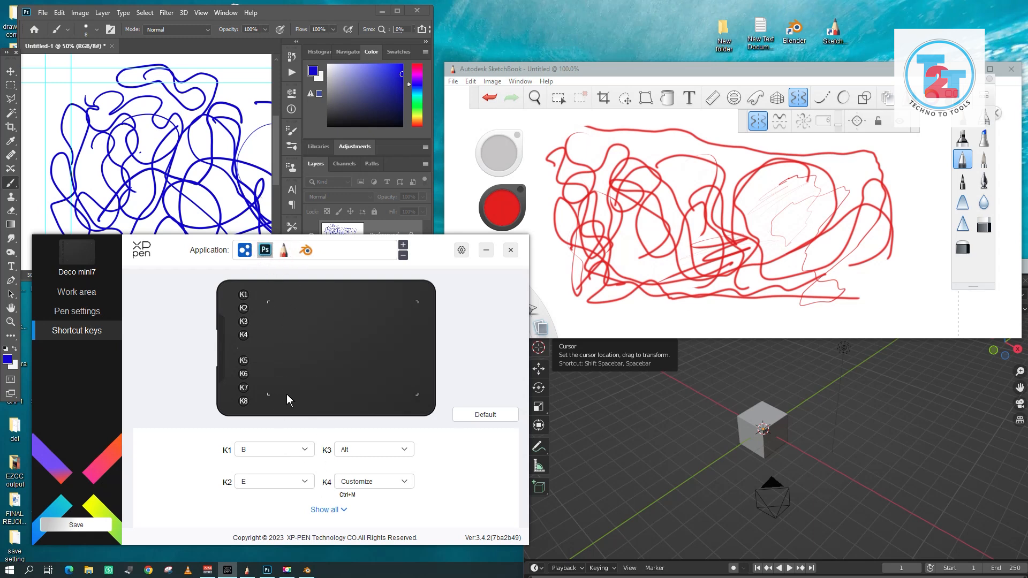
pyautogui.click(306, 250)
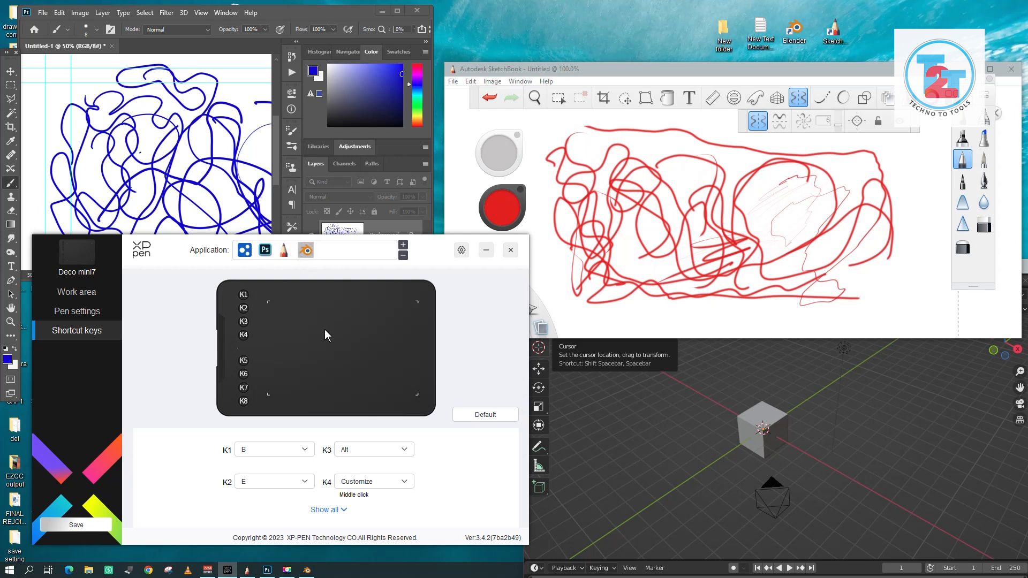
# Remove the Blender, SketchBook and Photoshop profiles from the application list and save the configuration
pyautogui.click(404, 257)
pyautogui.click(404, 256)
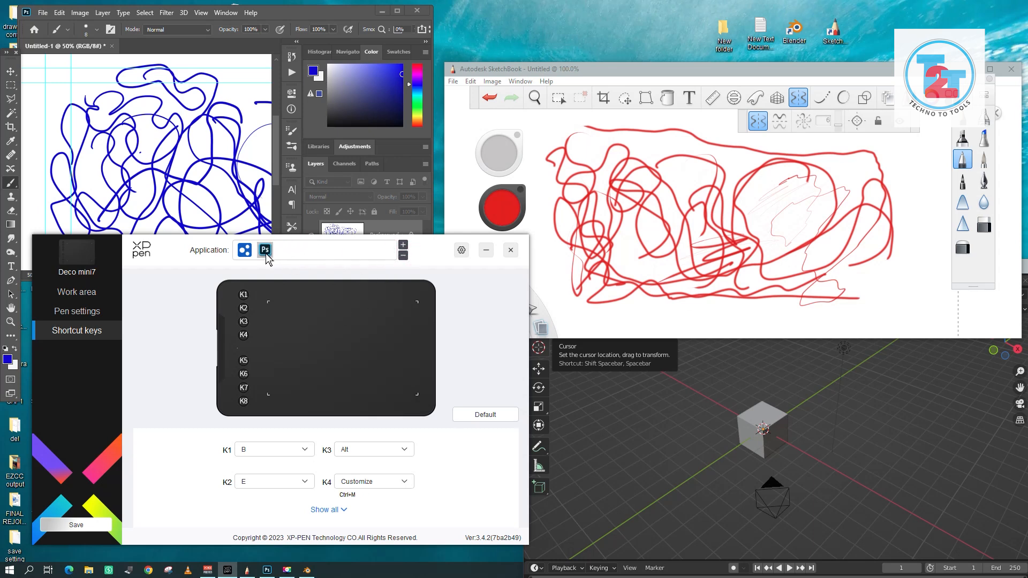
pyautogui.click(404, 256)
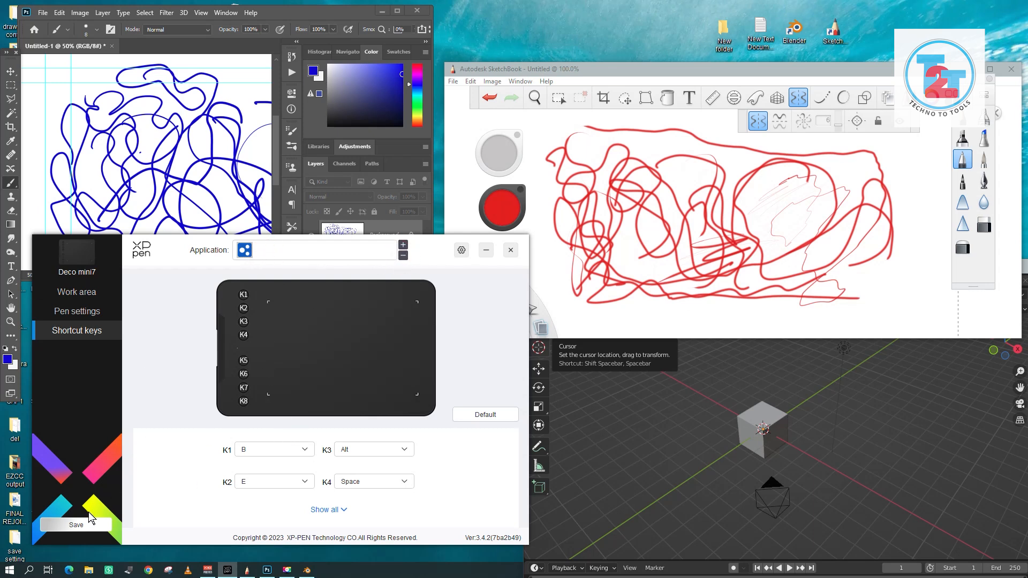
pyautogui.click(99, 522)
pyautogui.moveTo(429, 249); pyautogui.dragTo(433, 244)
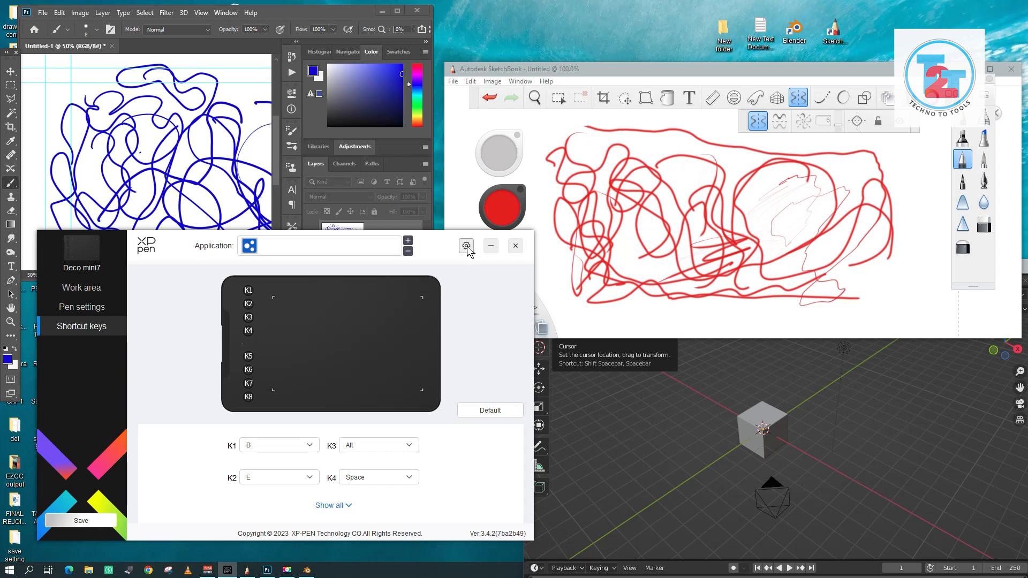
# Import the PenTablet_Config_2023-05-09 profile file from the Desktop's "save setting" folder
pyautogui.click(466, 246)
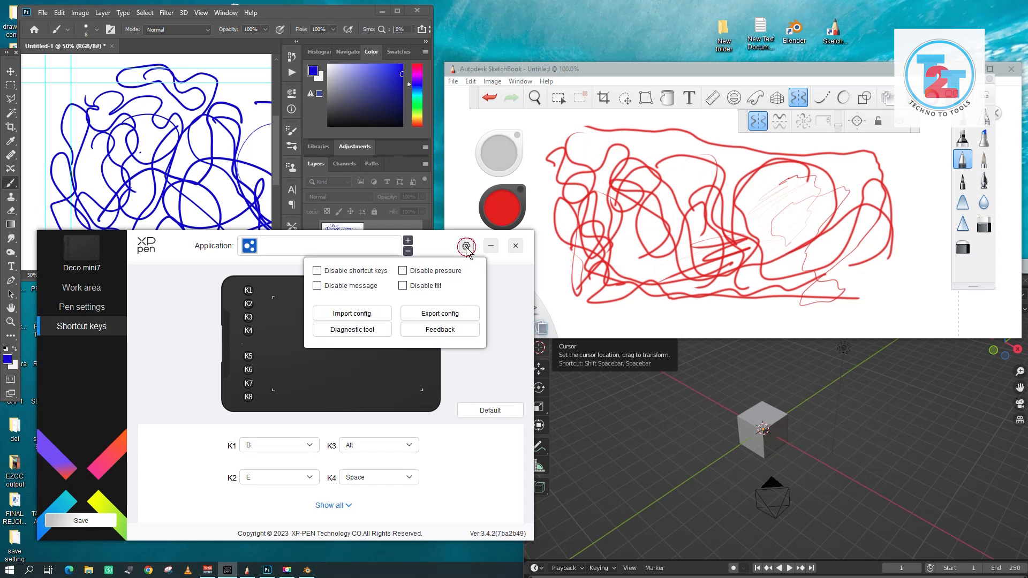
pyautogui.click(377, 316)
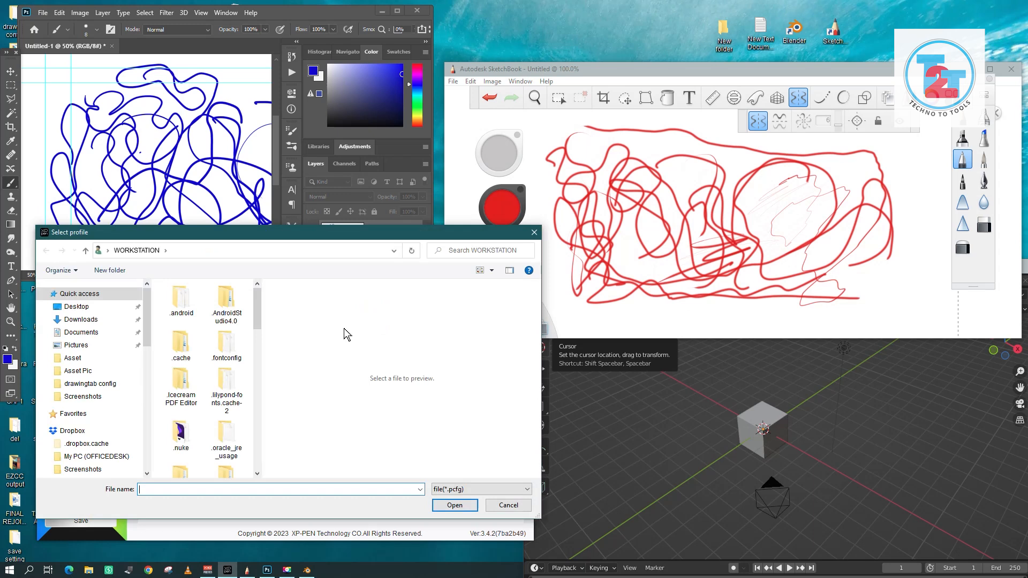
pyautogui.click(85, 310)
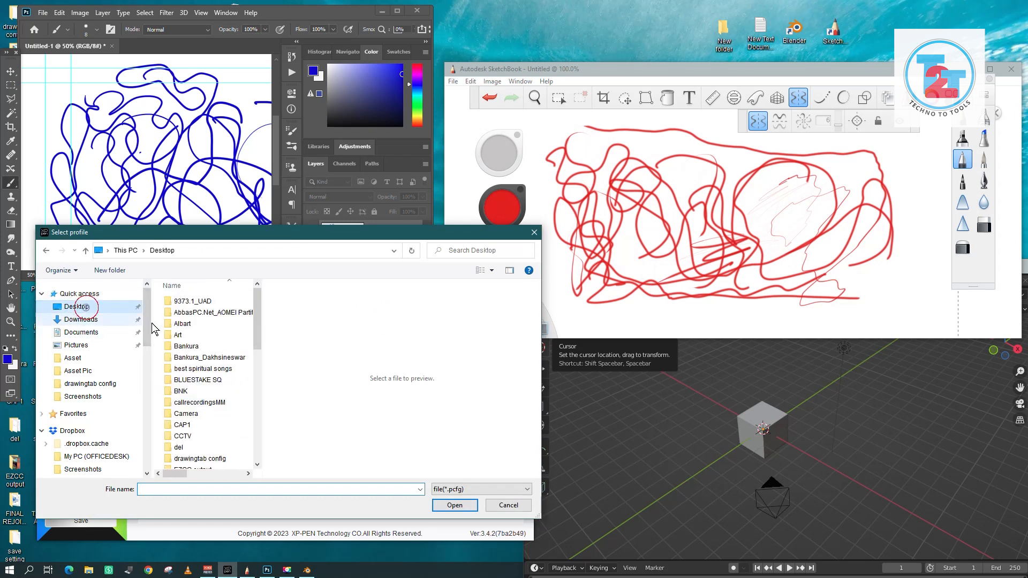
pyautogui.moveTo(257, 326); pyautogui.dragTo(264, 409)
pyautogui.doubleClick(208, 401)
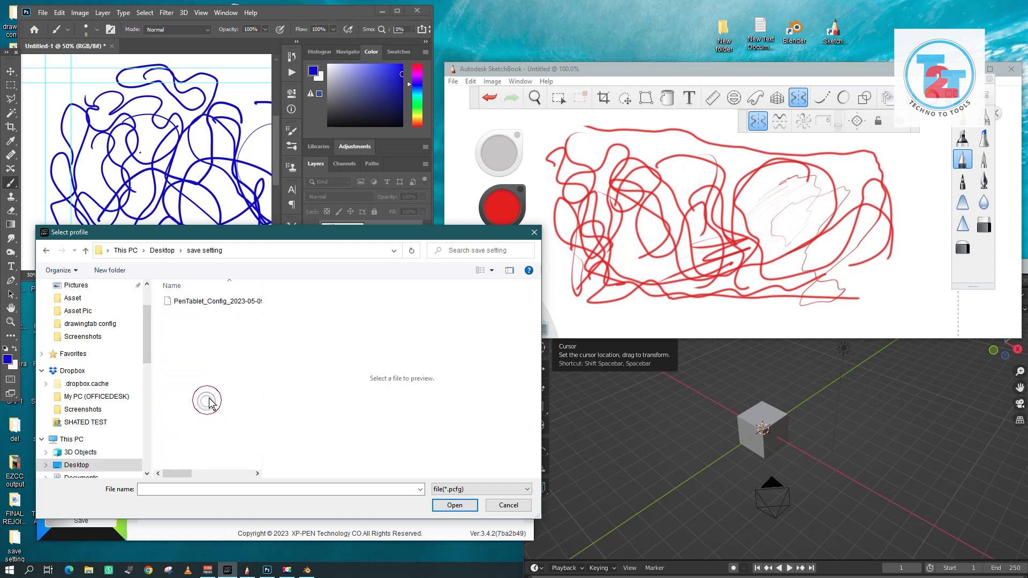
pyautogui.click(198, 302)
pyautogui.click(455, 505)
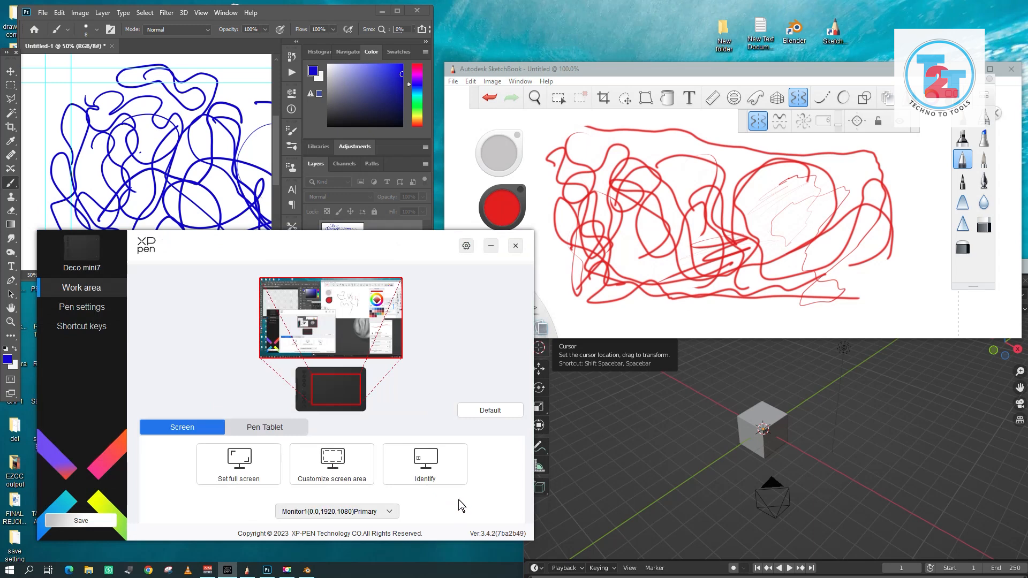
# Examine the restored work area, pen settings and the SketchBook, Blender and Photoshop shortcut keys
pyautogui.click(78, 309)
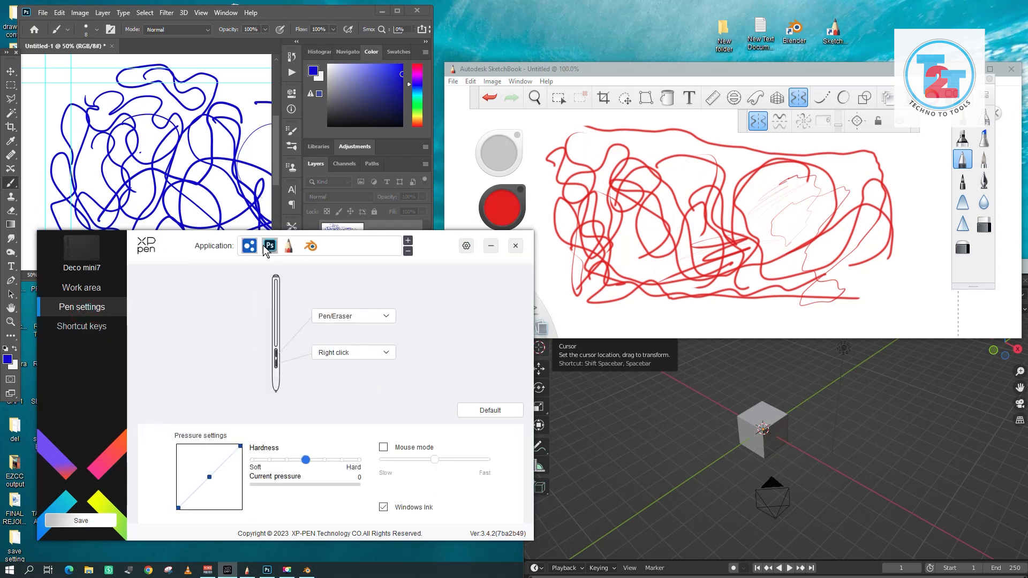
pyautogui.click(107, 322)
pyautogui.click(288, 246)
pyautogui.click(311, 246)
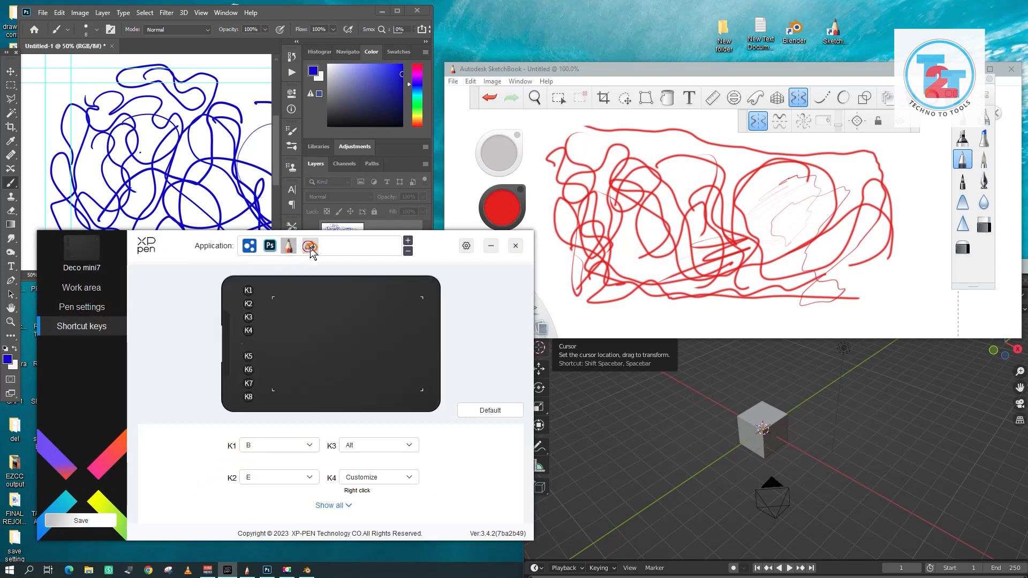
pyautogui.click(289, 246)
pyautogui.click(270, 246)
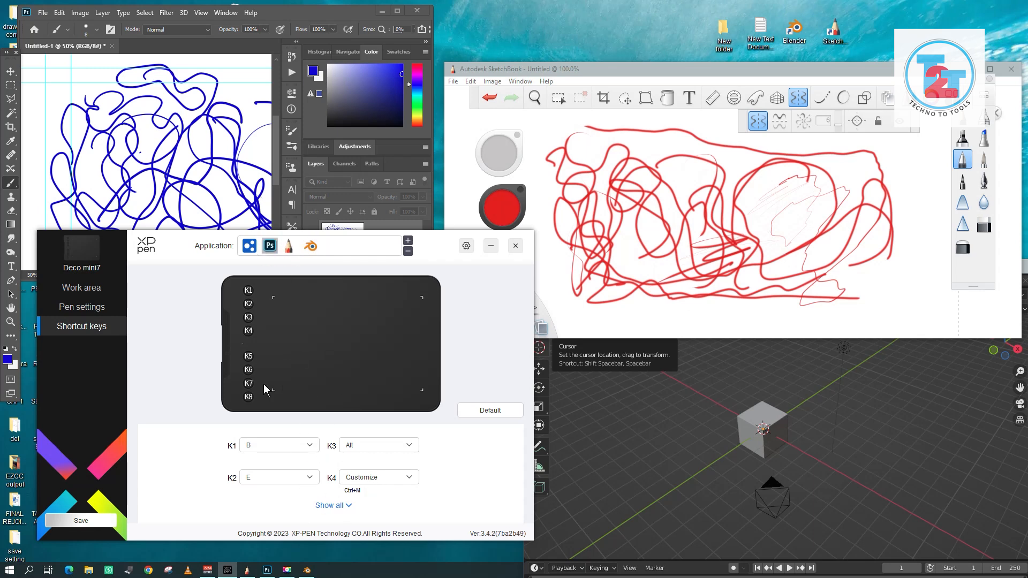
pyautogui.click(84, 288)
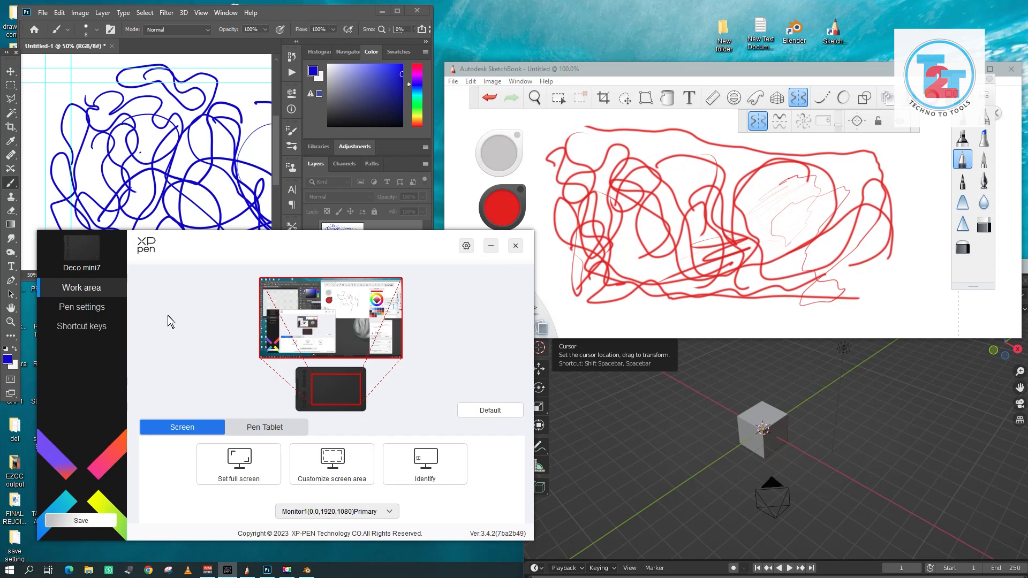
pyautogui.click(104, 307)
pyautogui.click(102, 326)
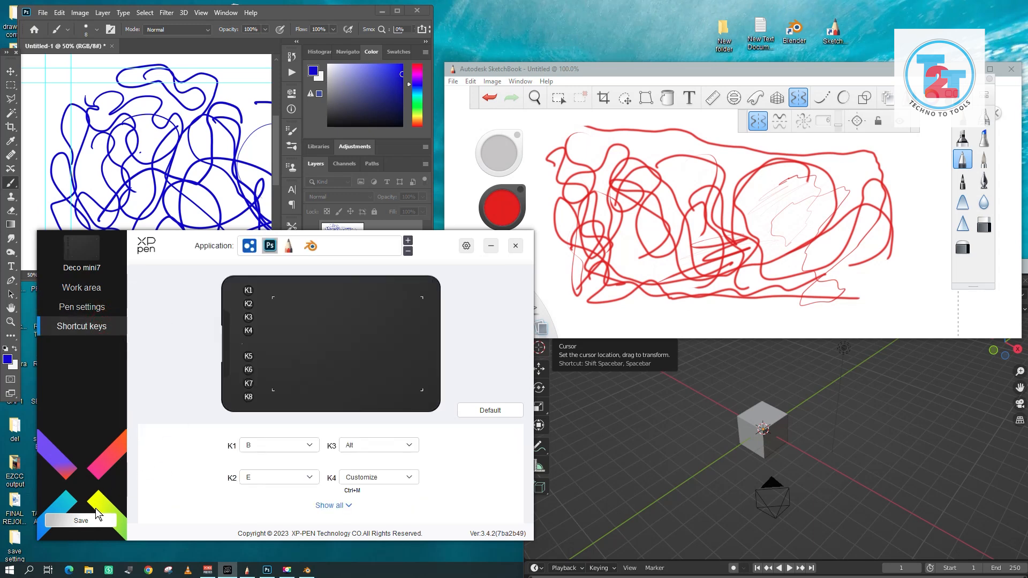
# View the driver's general options with the import and export commands, close them and save the restored configuration
pyautogui.click(467, 246)
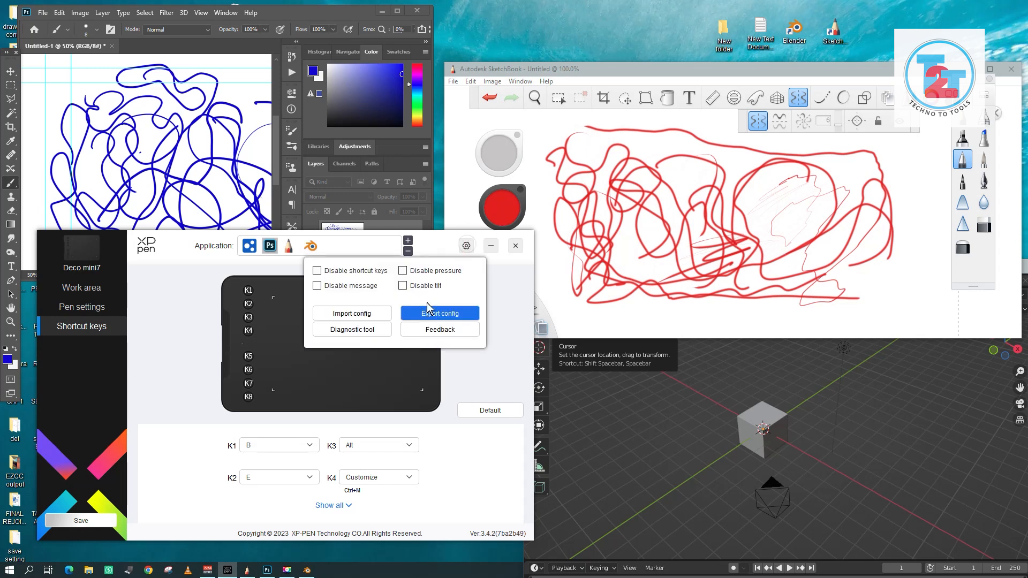
pyautogui.click(178, 339)
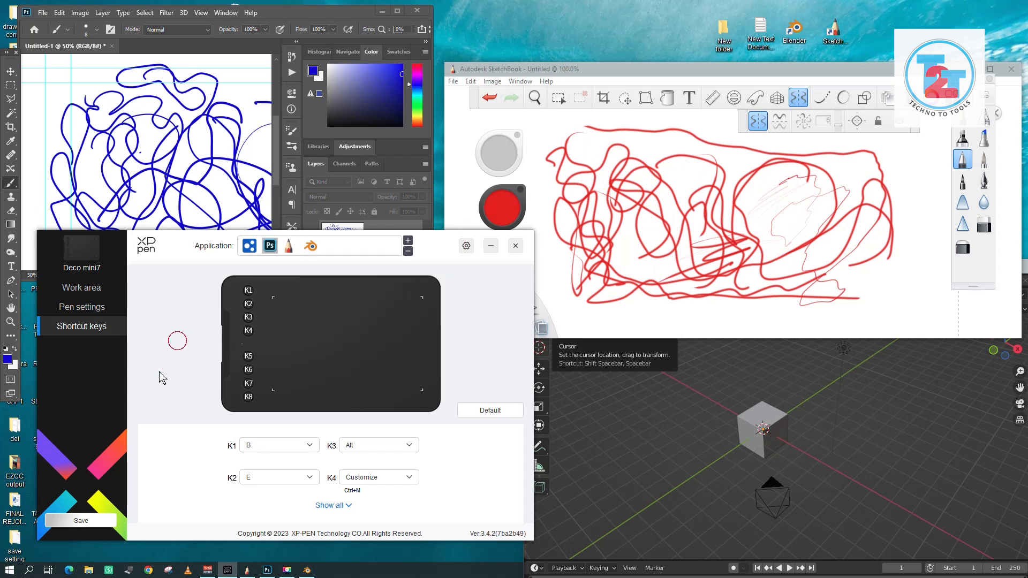
pyautogui.click(85, 522)
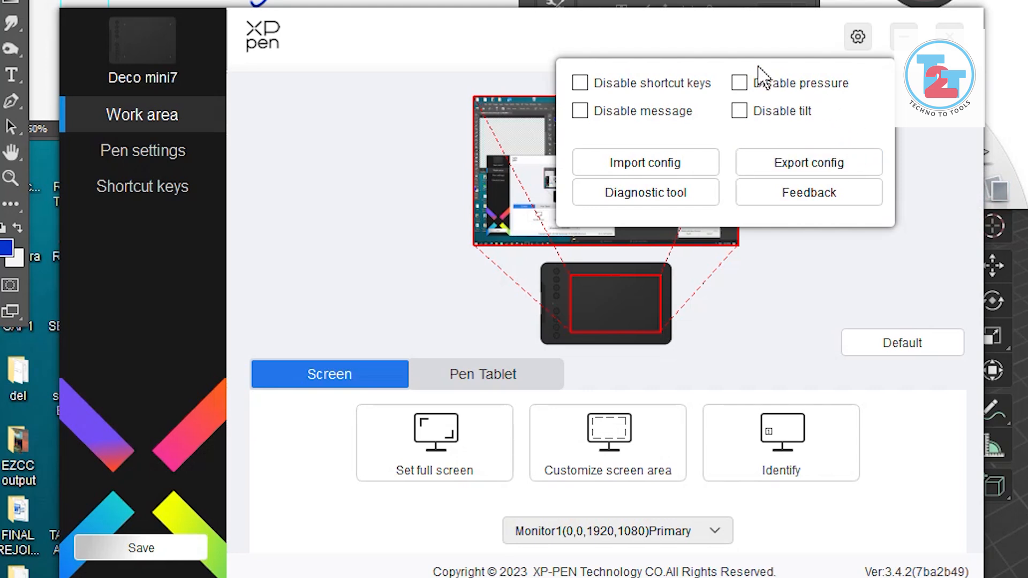
# Review the diagnostic tool's hardware and environment details, and open the Feedback web page and close it again
pyautogui.click(700, 196)
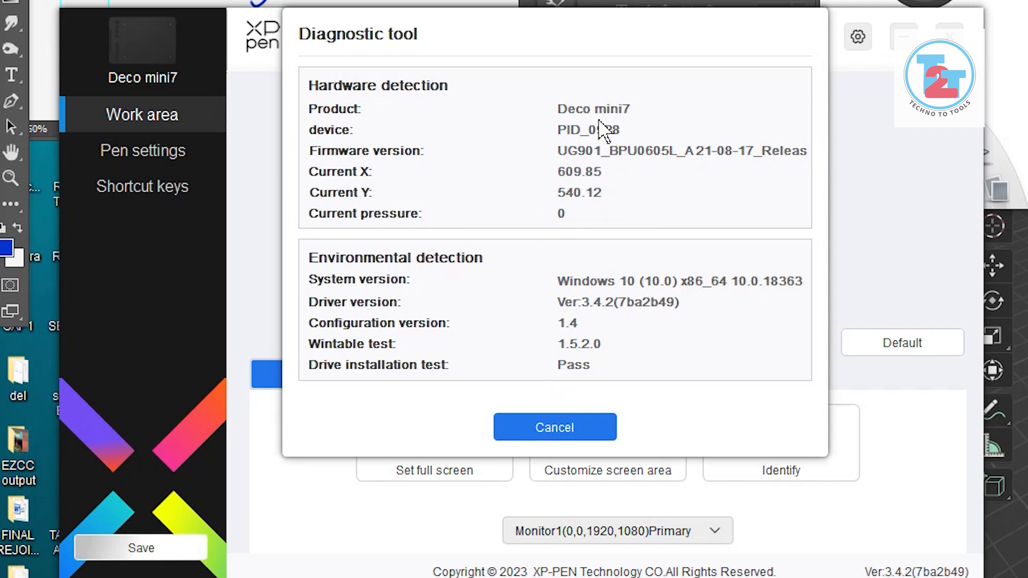
pyautogui.click(594, 426)
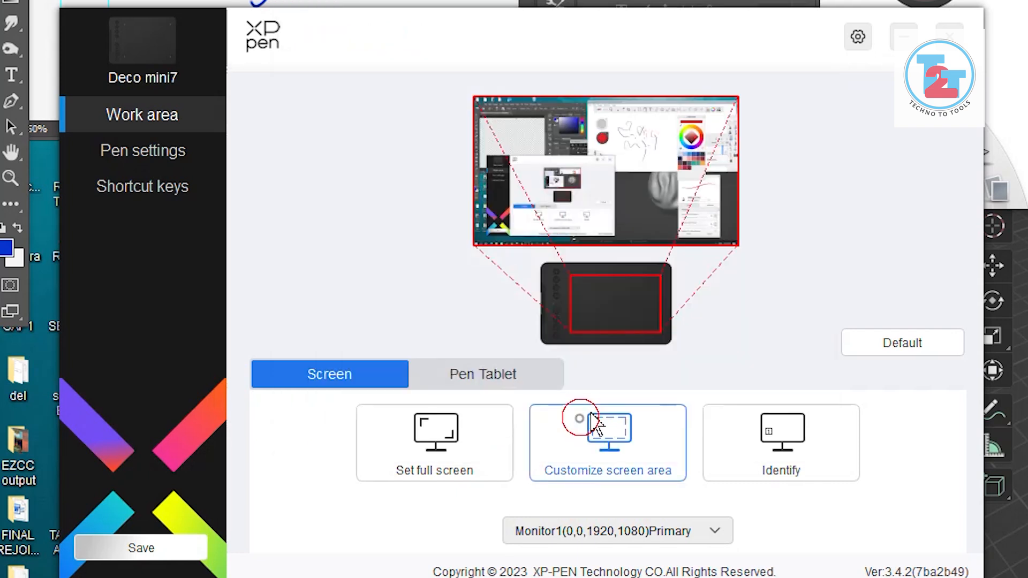
pyautogui.click(858, 36)
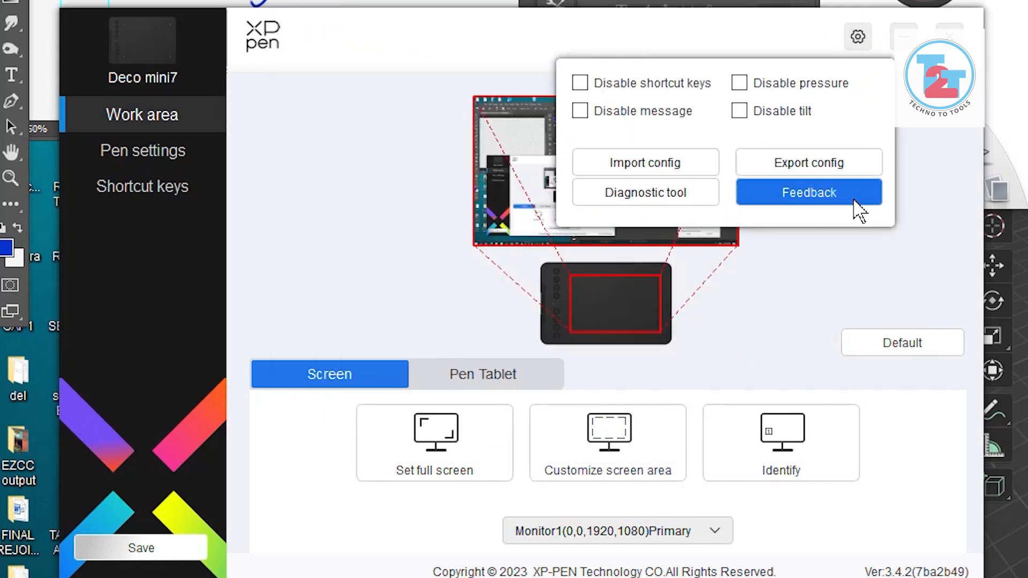
pyautogui.click(867, 202)
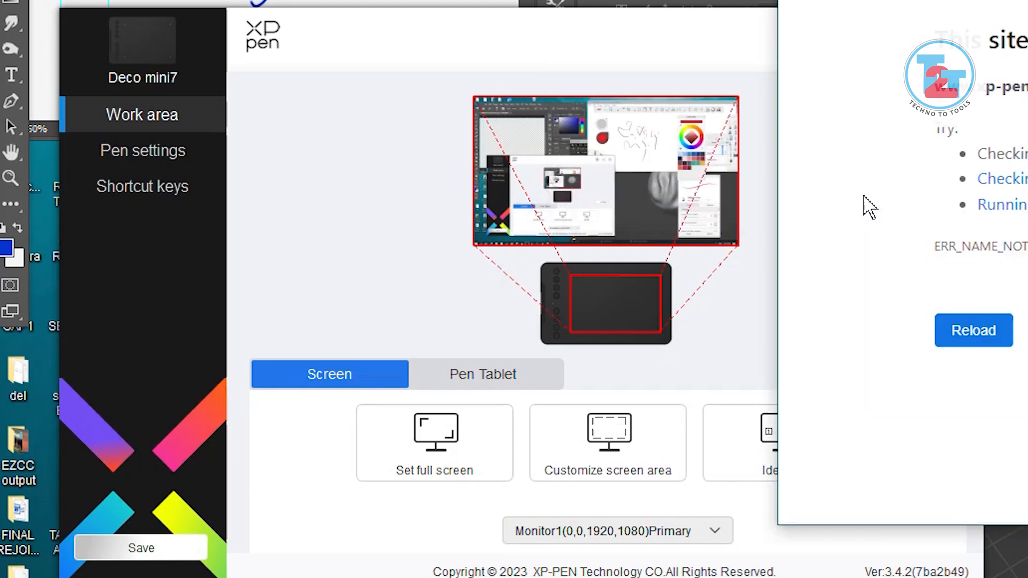
pyautogui.hotkey('alt', 'F4')
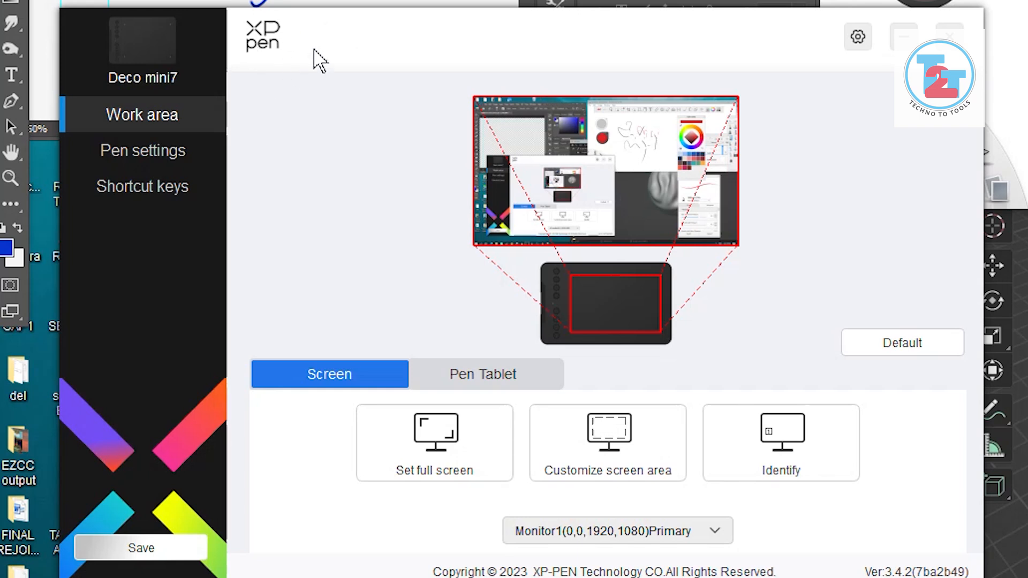
pyautogui.moveTo(767, 44); pyautogui.dragTo(788, 44)
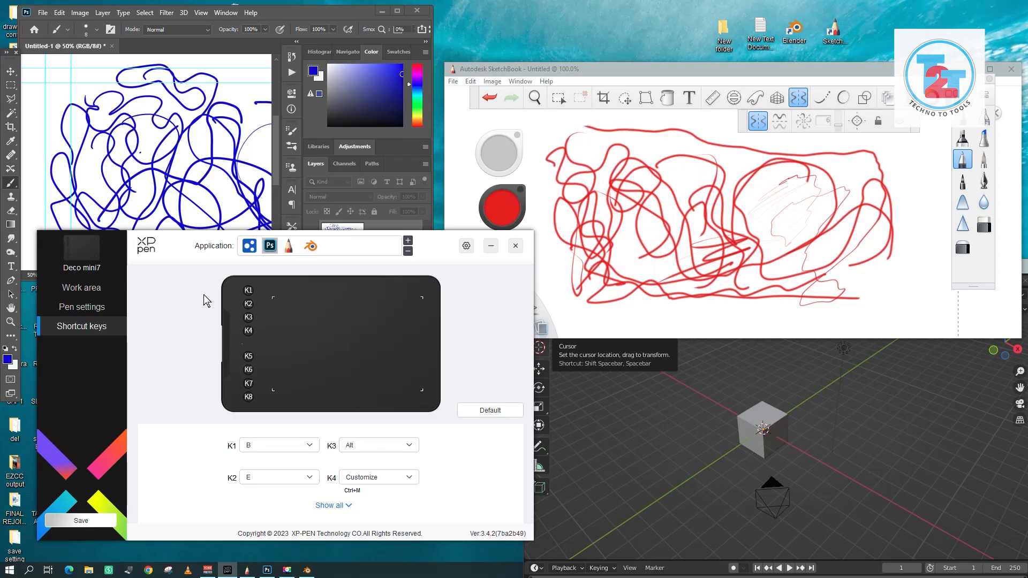
# Open the Photoshop profile's pen settings and test the pen's side buttons
pyautogui.click(106, 307)
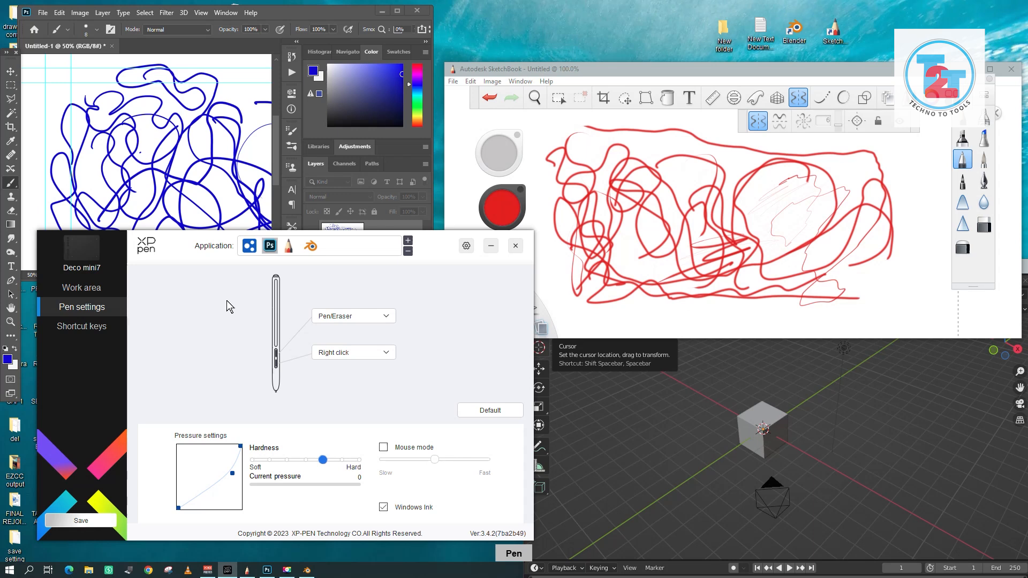
pyautogui.rightClick(246, 337)
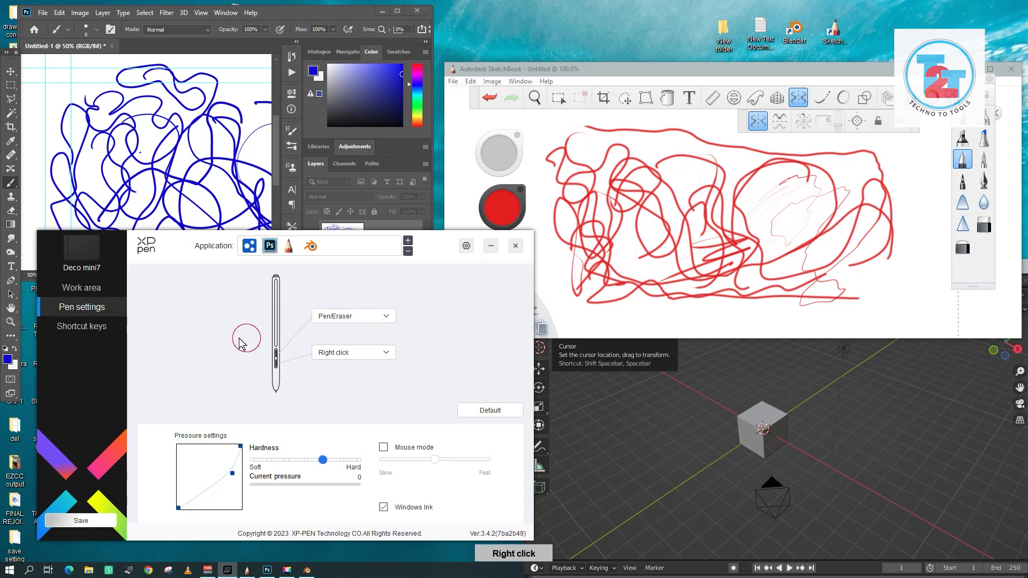
pyautogui.rightClick(237, 370)
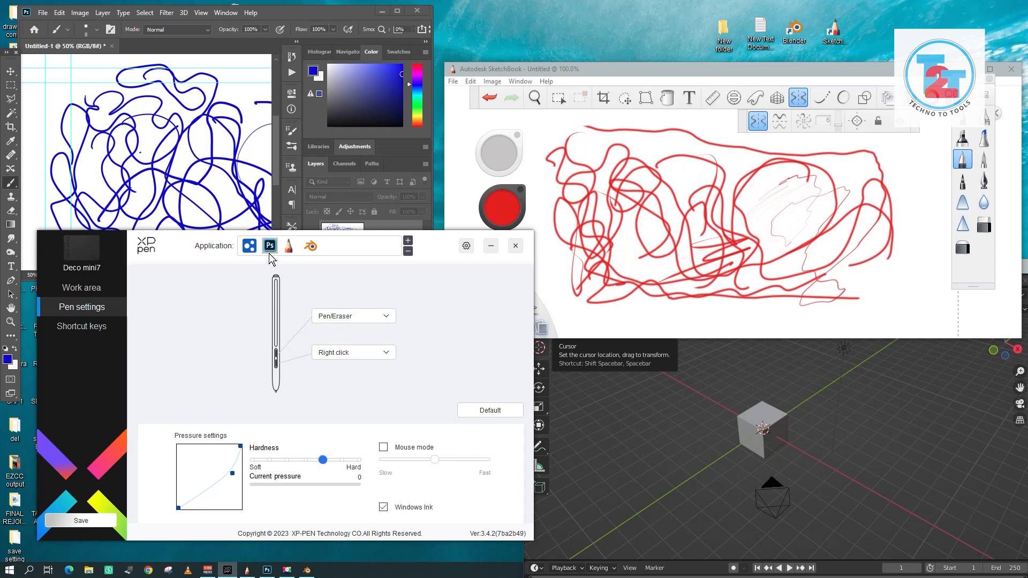
# Customize the upper pen side button in the Photoshop profile with the other-function option [B]/[E]
pyautogui.click(346, 317)
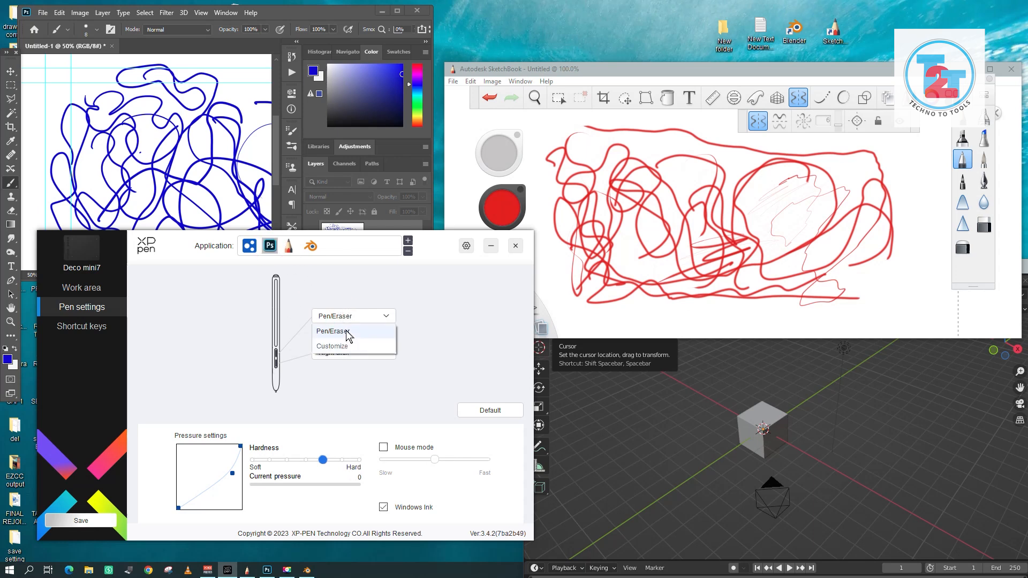
pyautogui.click(349, 345)
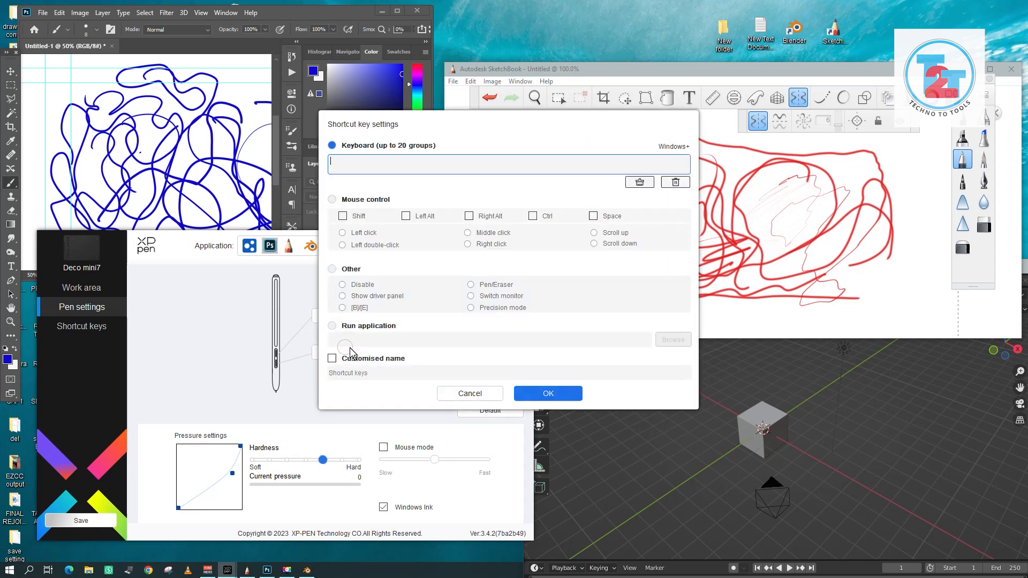
pyautogui.click(343, 307)
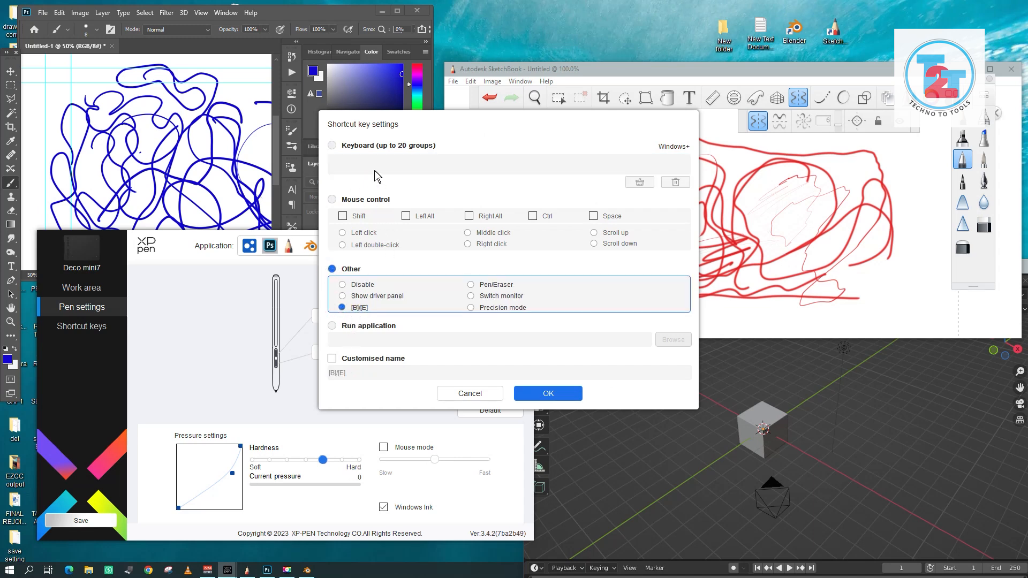
pyautogui.click(332, 146)
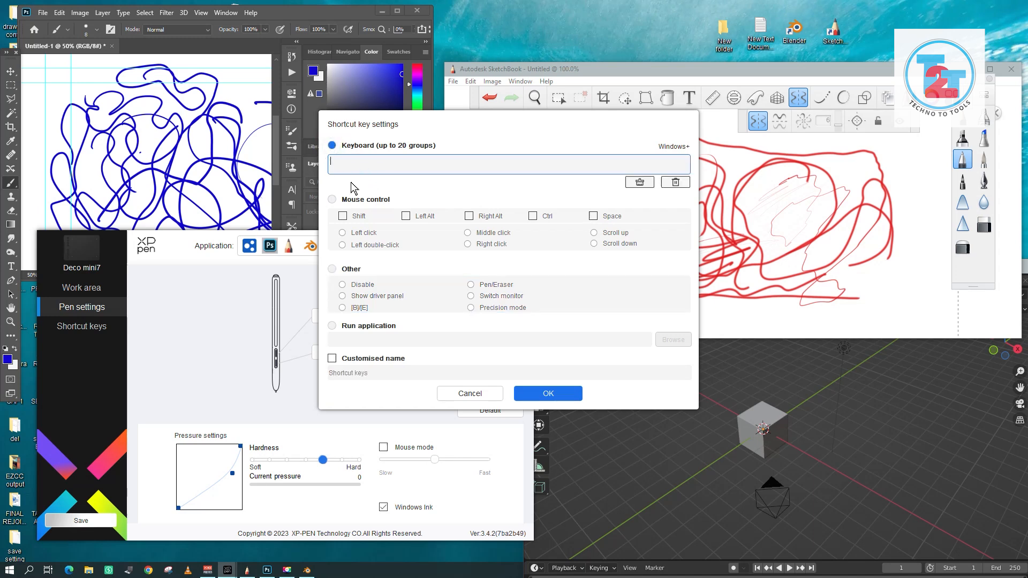
pyautogui.click(332, 269)
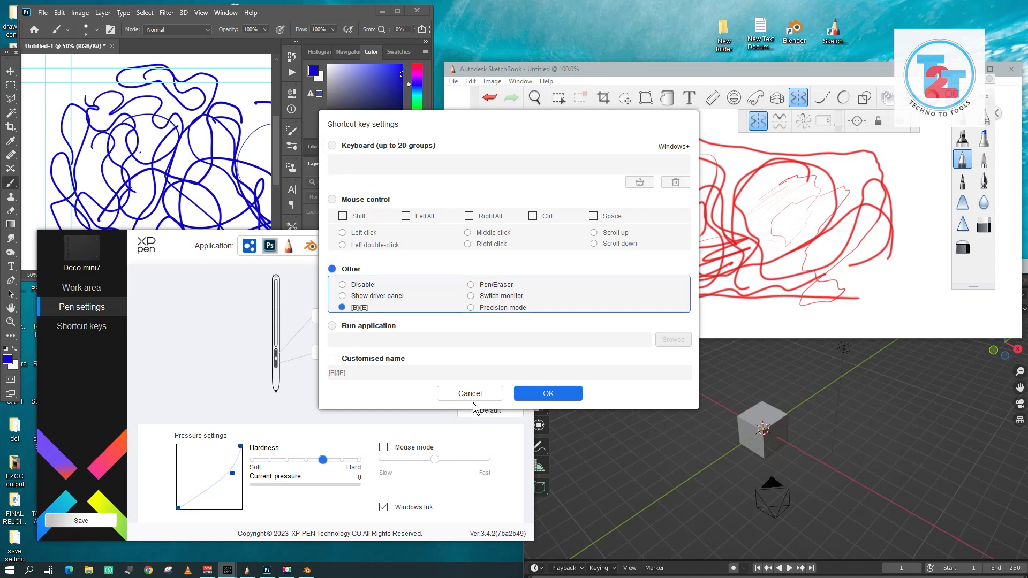
pyautogui.click(544, 396)
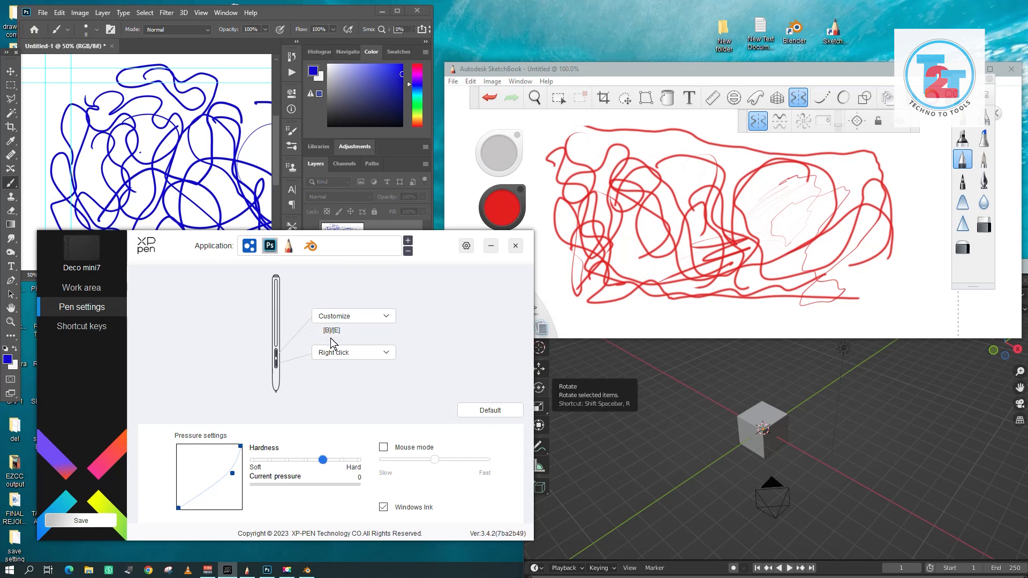
# Test the customized side button by switching between the brush and eraser in Photoshop
pyautogui.press('e')
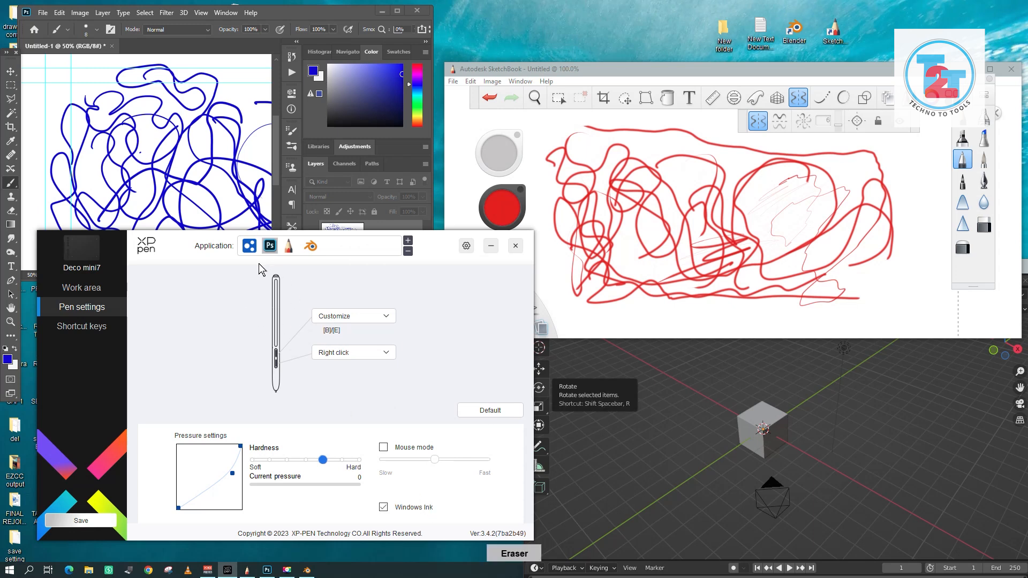
pyautogui.press('b')
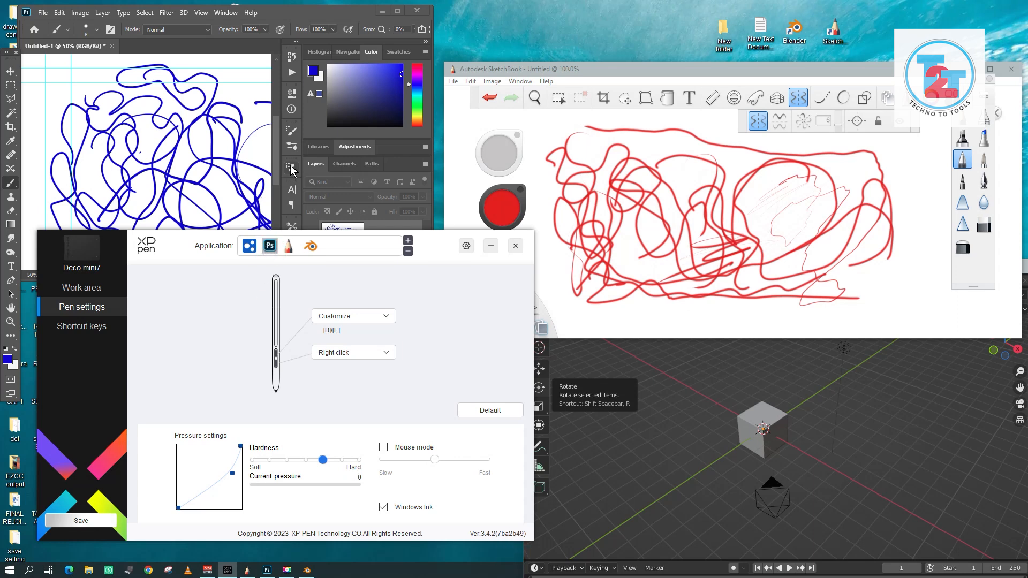
pyautogui.click(292, 170)
pyautogui.press('space')
pyautogui.press('b')
pyautogui.press('e')
pyautogui.click(222, 324)
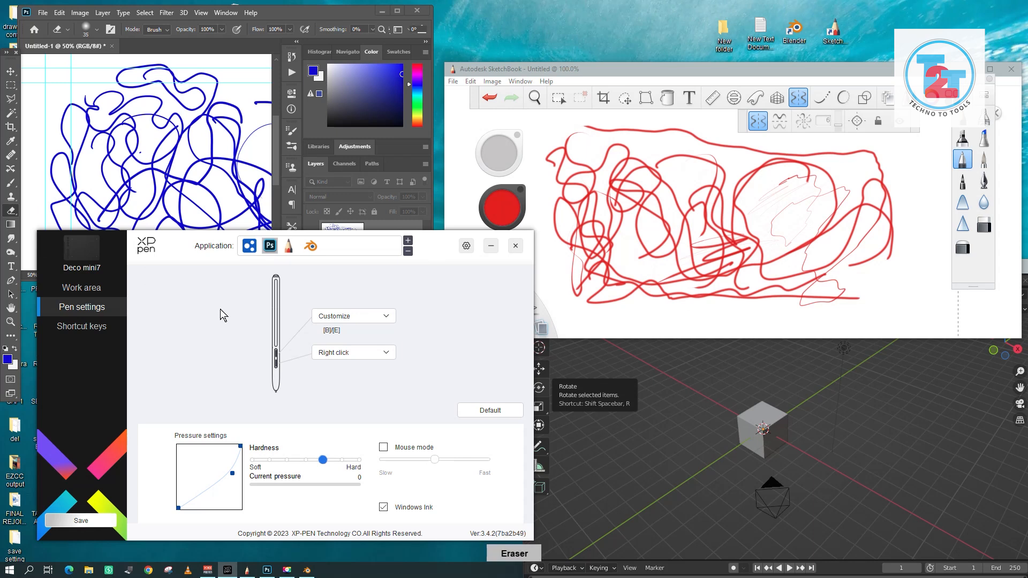
# Compare the pen settings of the all-applications, Photoshop and SketchBook profiles and save the configuration
pyautogui.click(235, 338)
pyautogui.click(249, 246)
pyautogui.click(275, 245)
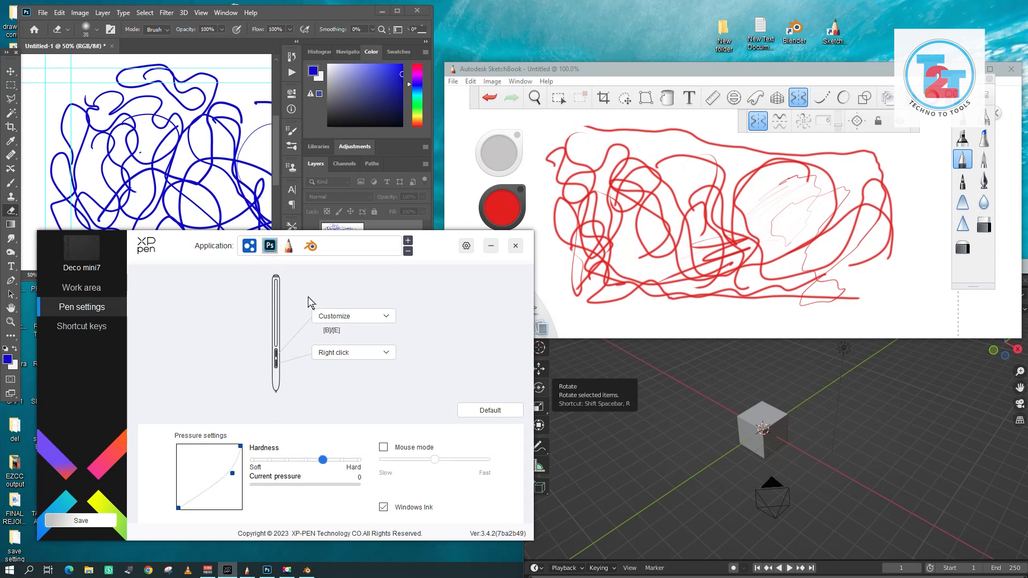
pyautogui.click(288, 246)
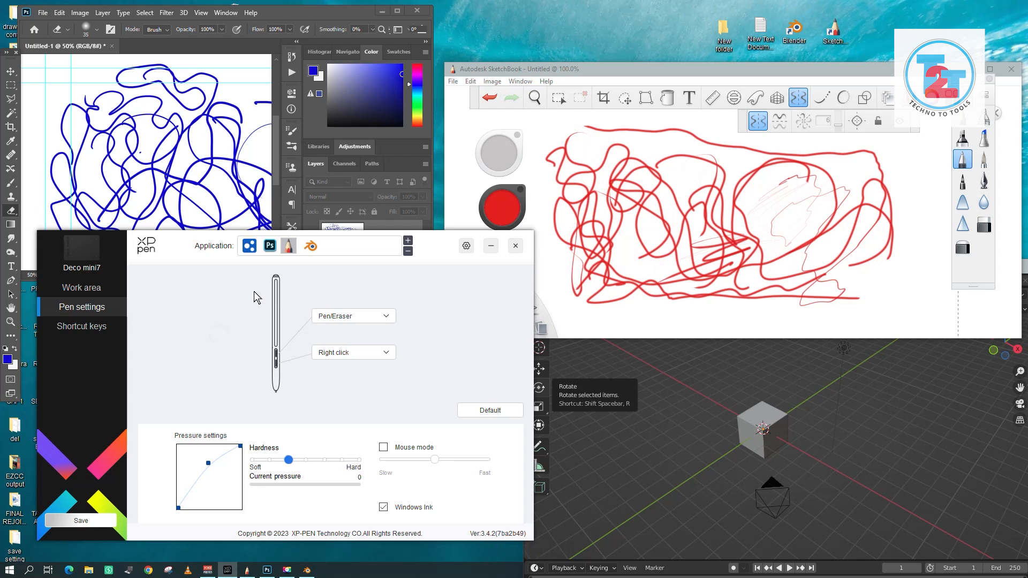
pyautogui.click(111, 518)
# Clear the Photoshop canvas by filling the background layer with the background colour
pyautogui.click(220, 88)
pyautogui.press('space')
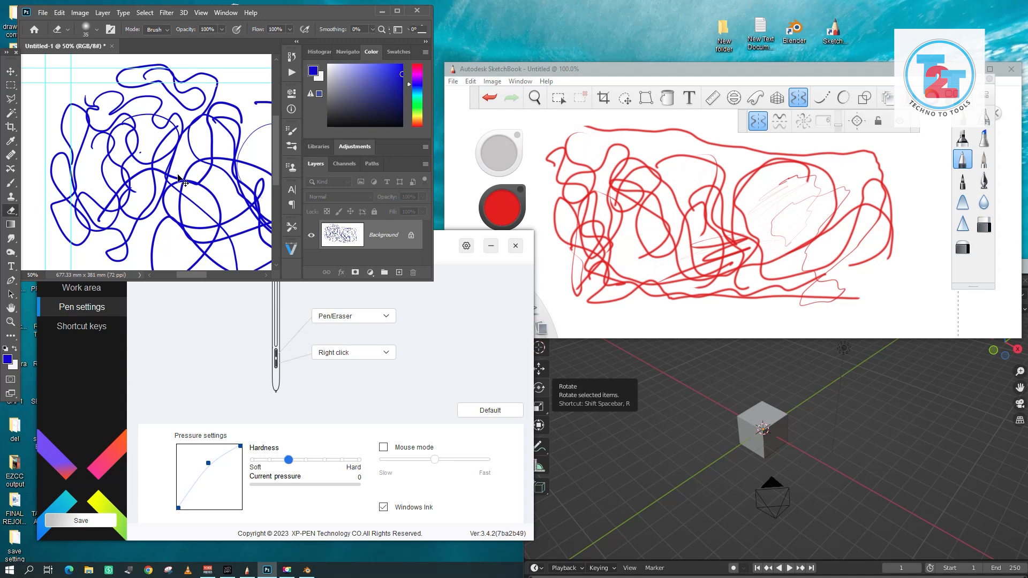
pyautogui.hotkey('ctrl', 'BackSpace')
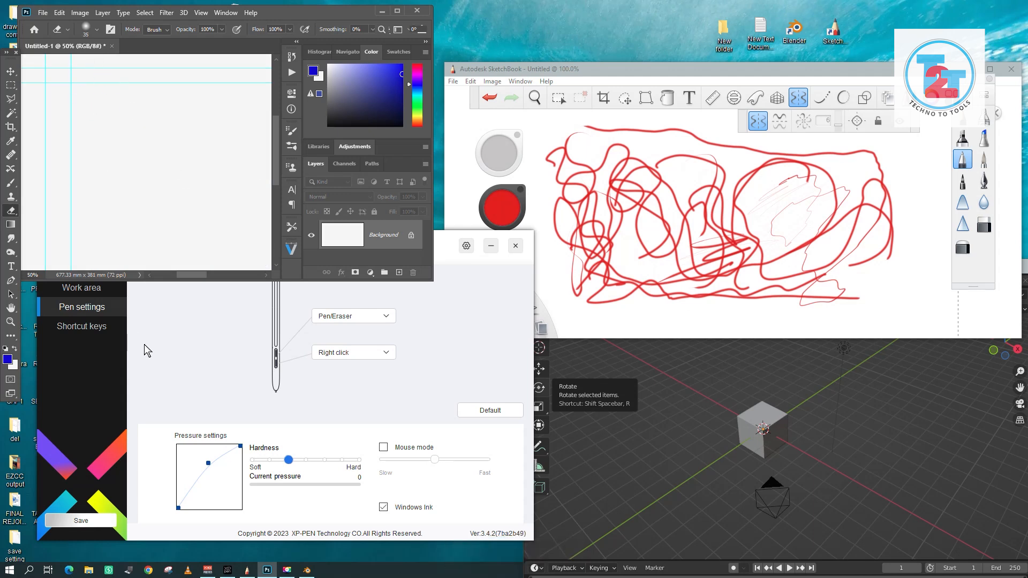
# Test pen strokes on the cleared Photoshop canvas and switch from the eraser to the brush
pyautogui.moveTo(138, 149)
pyautogui.mouseDown()
pyautogui.moveTo(157, 155)
pyautogui.moveTo(122, 173)
pyautogui.moveTo(184, 191)
pyautogui.moveTo(179, 182)
pyautogui.mouseUp()
pyautogui.moveTo(156, 172); pyautogui.dragTo(146, 137)
pyautogui.moveTo(130, 238)
pyautogui.mouseDown()
pyautogui.moveTo(132, 158)
pyautogui.moveTo(172, 226)
pyautogui.moveTo(153, 188)
pyautogui.moveTo(176, 187)
pyautogui.mouseUp()
pyautogui.press('b')
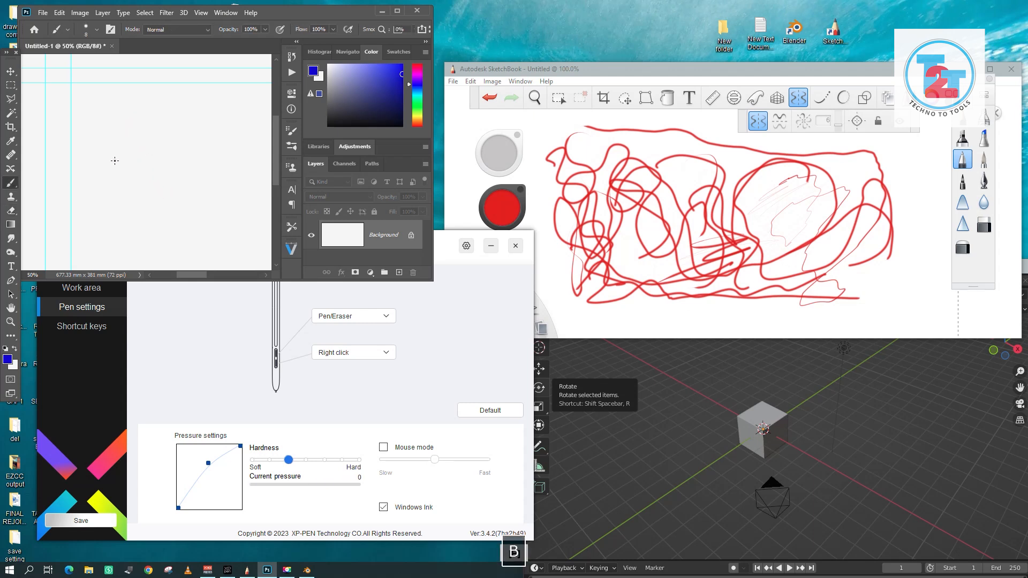
pyautogui.moveTo(115, 156); pyautogui.dragTo(175, 159)
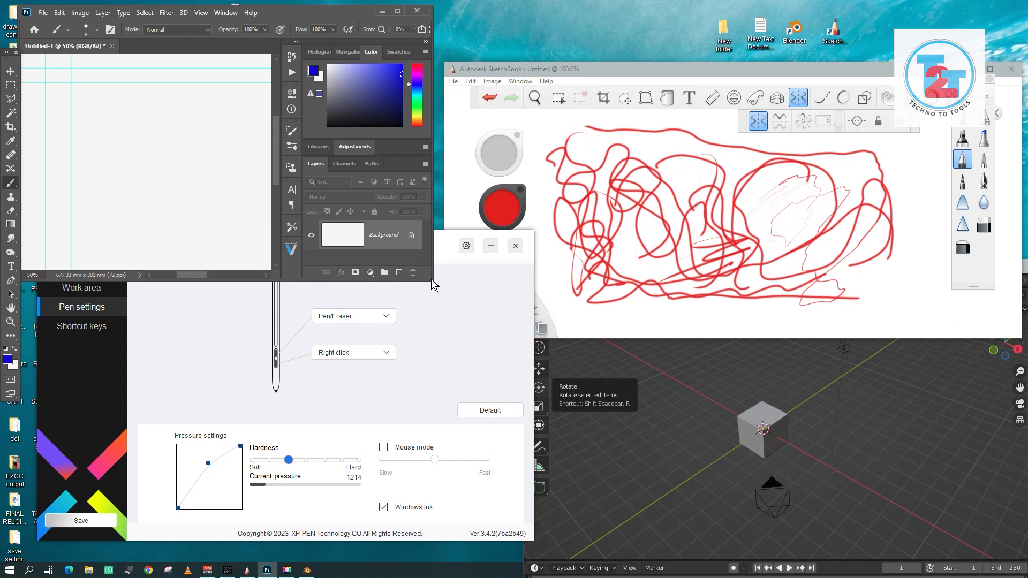
# Enlarge the Photoshop window slightly and try brush strokes on the blank canvas
pyautogui.moveTo(434, 283); pyautogui.dragTo(454, 299)
pyautogui.moveTo(137, 155)
pyautogui.mouseDown()
pyautogui.moveTo(159, 172)
pyautogui.moveTo(174, 142)
pyautogui.moveTo(146, 169)
pyautogui.mouseUp()
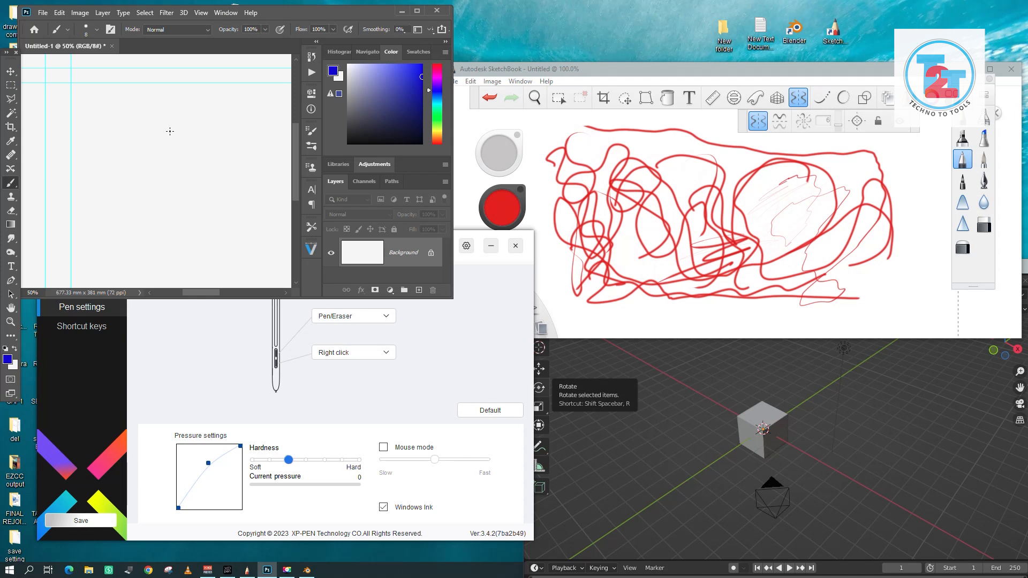
pyautogui.moveTo(174, 158); pyautogui.dragTo(184, 212)
pyautogui.moveTo(154, 172); pyautogui.dragTo(183, 208)
pyautogui.moveTo(104, 118)
pyautogui.mouseDown()
pyautogui.moveTo(112, 108)
pyautogui.moveTo(163, 196)
pyautogui.mouseUp()
# Change the Photoshop foreground colour to a different shade of blue and try a stroke with it
pyautogui.click(8, 360)
pyautogui.moveTo(526, 182); pyautogui.dragTo(511, 155)
pyautogui.click(667, 151)
pyautogui.moveTo(232, 178); pyautogui.dragTo(234, 234)
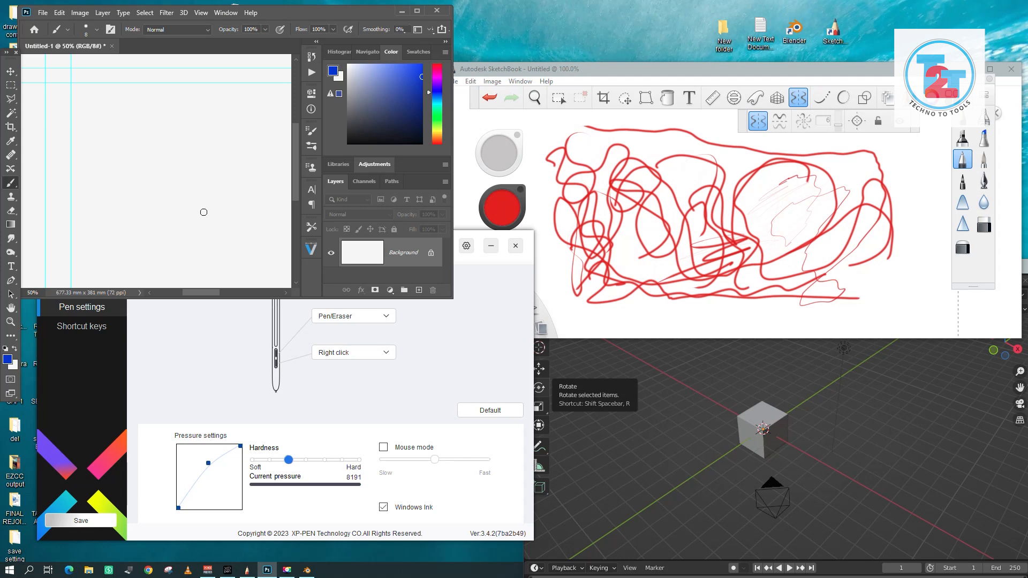
# Select the Photoshop profile and test strokes while toggling between brush and eraser with the side button
pyautogui.click(220, 362)
pyautogui.click(270, 245)
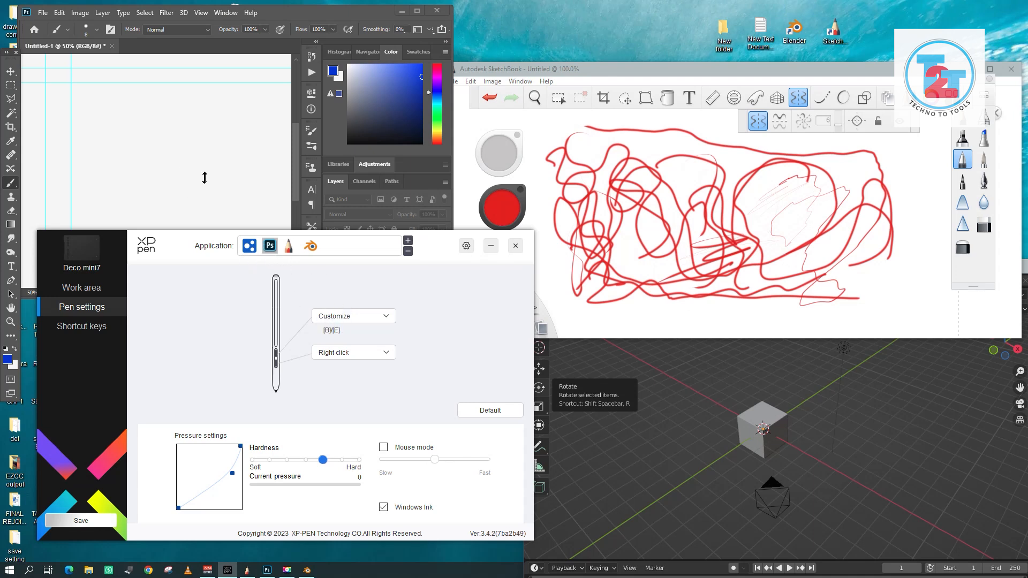
pyautogui.press('space')
pyautogui.click(193, 152)
pyautogui.press('e')
pyautogui.press('b')
pyautogui.press('e')
pyautogui.press('b')
pyautogui.moveTo(188, 156)
pyautogui.mouseDown()
pyautogui.moveTo(190, 117)
pyautogui.moveTo(220, 213)
pyautogui.mouseUp()
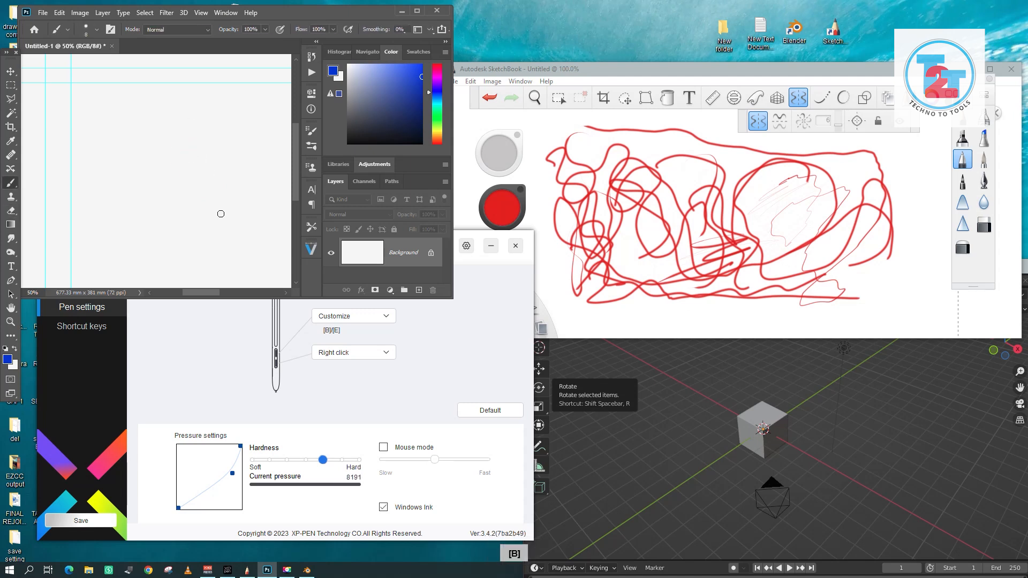
pyautogui.moveTo(109, 162)
pyautogui.mouseDown()
pyautogui.moveTo(101, 159)
pyautogui.moveTo(144, 202)
pyautogui.moveTo(163, 164)
pyautogui.moveTo(172, 173)
pyautogui.mouseUp()
pyautogui.click(170, 321)
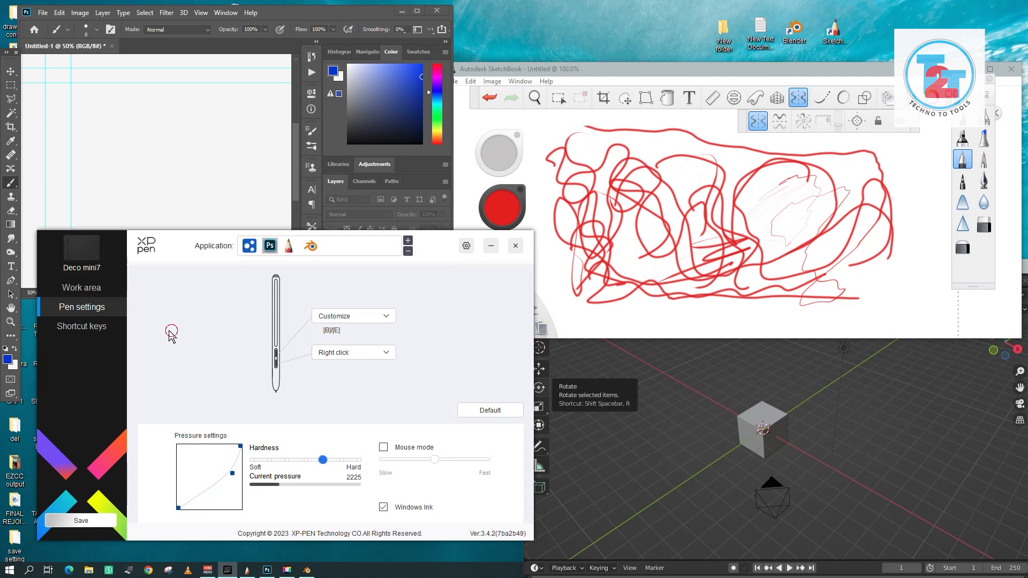
# Select the all-applications profile, set the pen to Pen mode and try a stroke in Photoshop
pyautogui.click(248, 246)
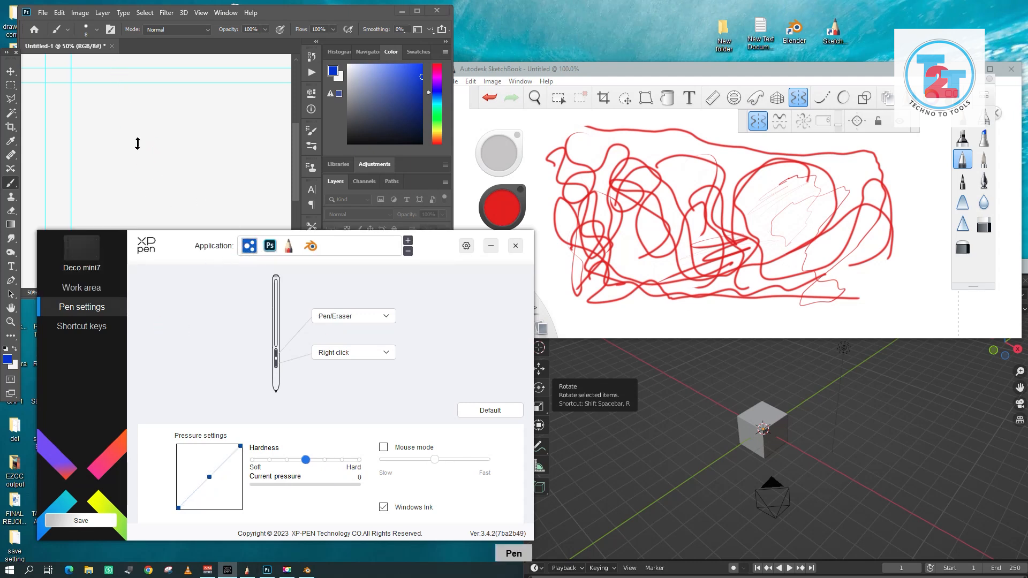
pyautogui.click(132, 159)
pyautogui.press('space')
pyautogui.moveTo(137, 192)
pyautogui.mouseDown()
pyautogui.moveTo(134, 153)
pyautogui.moveTo(139, 171)
pyautogui.mouseUp()
# Reselect the Photoshop profile and draw blue freehand scribbles on the Photoshop canvas
pyautogui.click(193, 331)
pyautogui.click(272, 247)
pyautogui.press('space')
pyautogui.moveTo(195, 167)
pyautogui.mouseDown()
pyautogui.moveTo(220, 154)
pyautogui.moveTo(168, 216)
pyautogui.mouseUp()
pyautogui.moveTo(134, 125)
pyautogui.mouseDown()
pyautogui.moveTo(202, 234)
pyautogui.moveTo(232, 156)
pyautogui.moveTo(247, 214)
pyautogui.mouseUp()
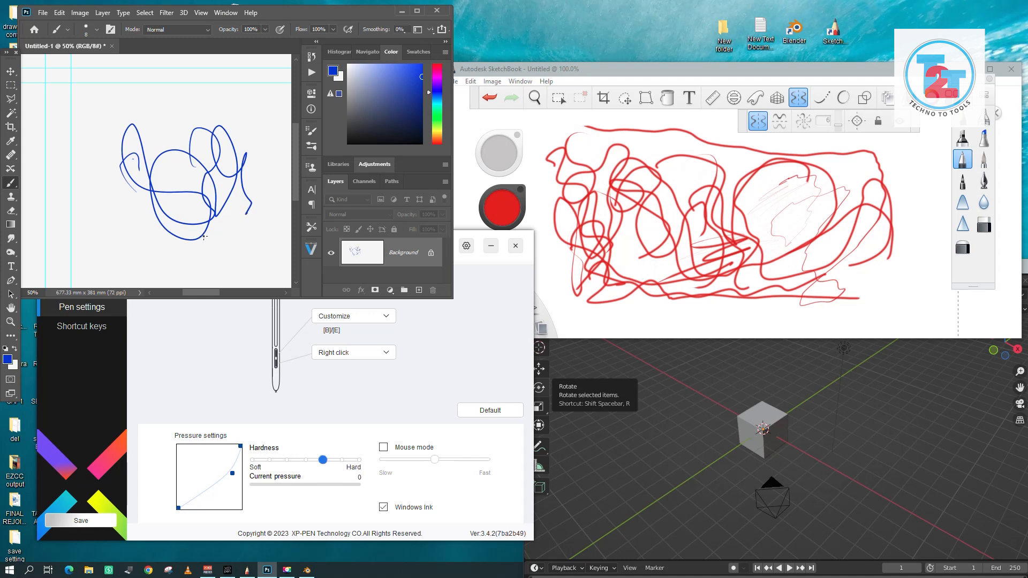
# Alternate between eraser and brush with the side button, erasing parts of the scribble and adding new strokes
pyautogui.press('e')
pyautogui.moveTo(177, 171)
pyautogui.mouseDown()
pyautogui.moveTo(210, 133)
pyautogui.moveTo(214, 193)
pyautogui.moveTo(236, 198)
pyautogui.mouseUp()
pyautogui.press('b')
pyautogui.moveTo(166, 132)
pyautogui.mouseDown()
pyautogui.moveTo(212, 174)
pyautogui.moveTo(140, 241)
pyautogui.moveTo(188, 252)
pyautogui.mouseUp()
pyautogui.press('e')
pyautogui.moveTo(191, 135)
pyautogui.mouseDown()
pyautogui.moveTo(154, 188)
pyautogui.moveTo(163, 182)
pyautogui.moveTo(172, 199)
pyautogui.mouseUp()
pyautogui.moveTo(245, 113)
pyautogui.mouseDown()
pyautogui.moveTo(230, 160)
pyautogui.moveTo(248, 185)
pyautogui.mouseUp()
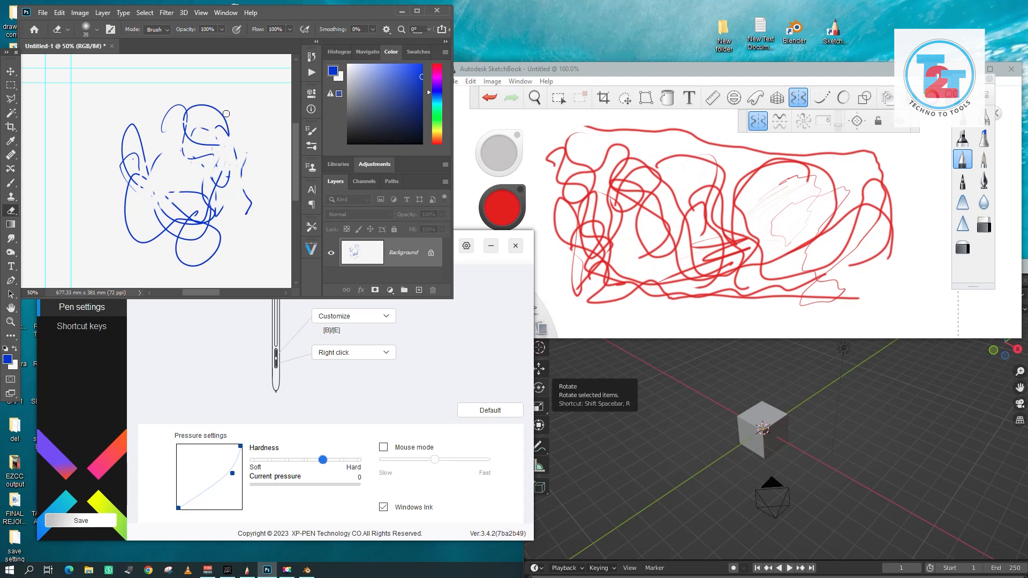
pyautogui.press('b')
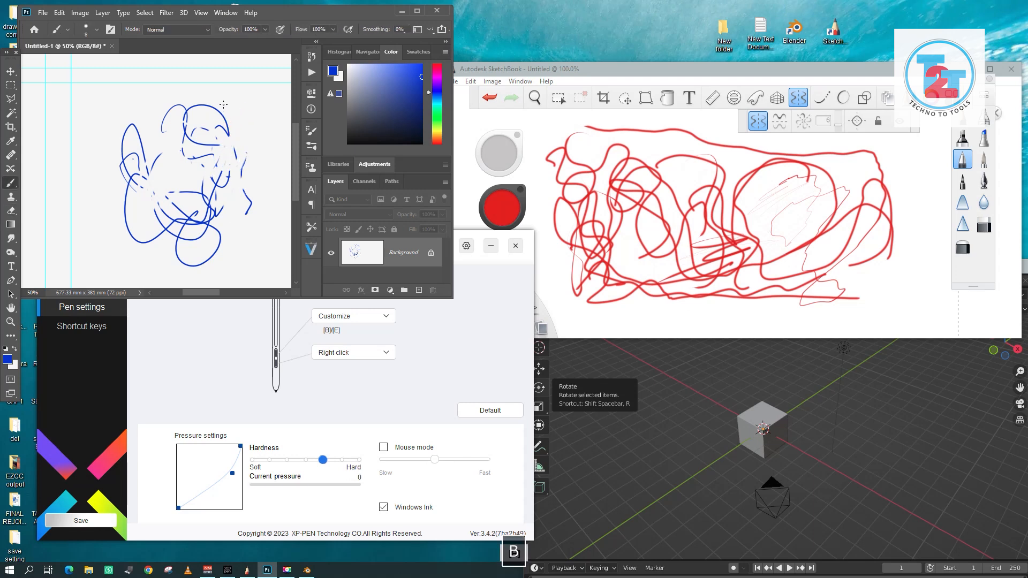
# Compare the side-button settings of the all-applications, SketchBook and Blender profiles
pyautogui.click(209, 359)
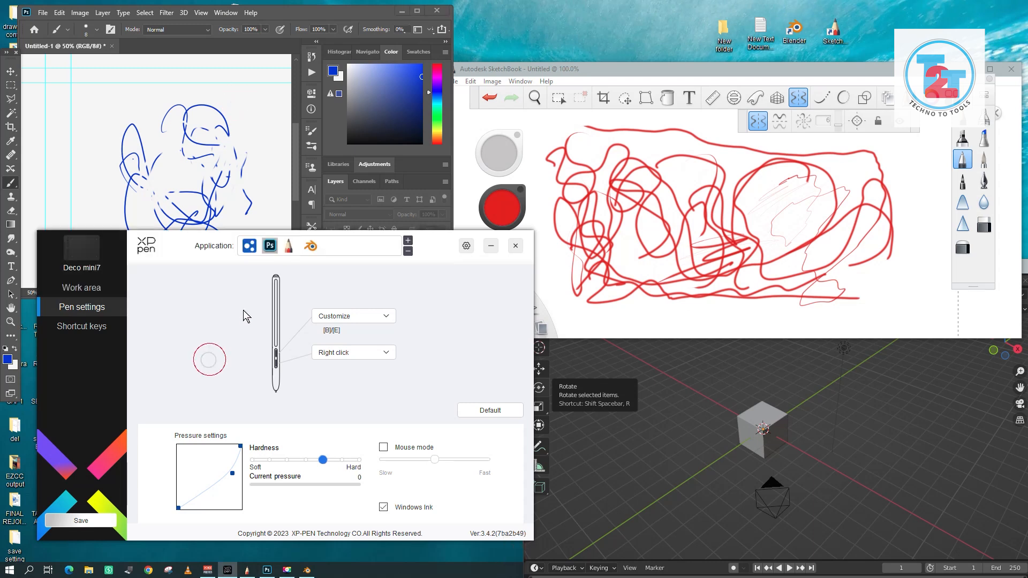
pyautogui.click(253, 249)
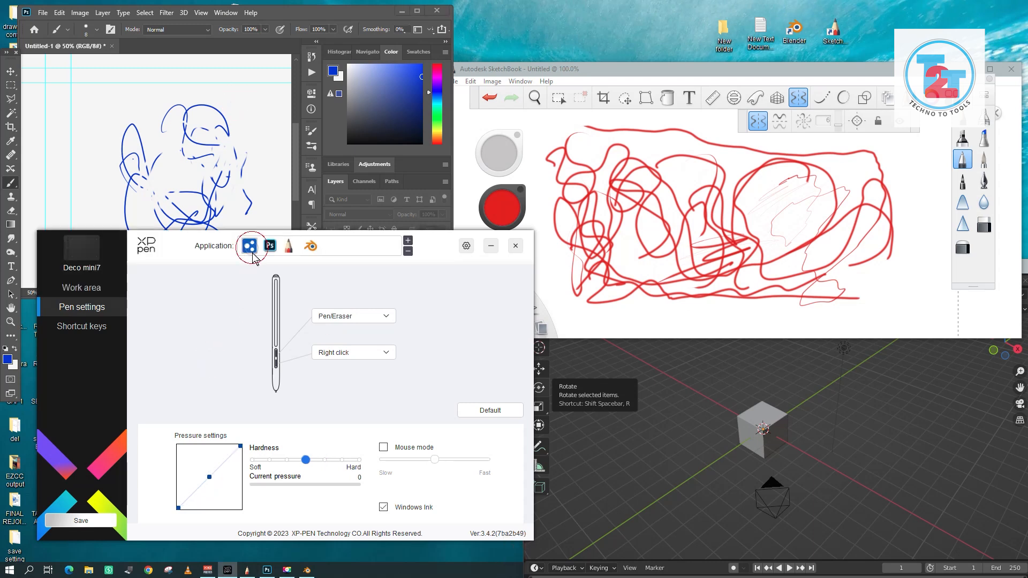
pyautogui.click(291, 248)
pyautogui.click(313, 248)
pyautogui.click(293, 249)
pyautogui.click(252, 250)
pyautogui.click(287, 249)
pyautogui.click(312, 248)
pyautogui.click(291, 250)
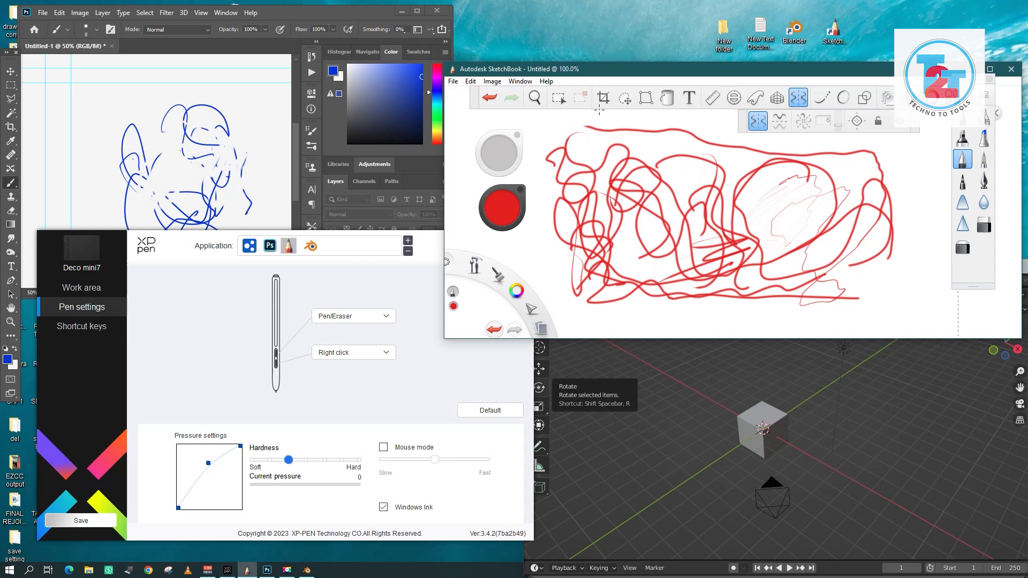
# Test the Pen/Eraser side button on the red drawing in SketchBook
pyautogui.press('e')
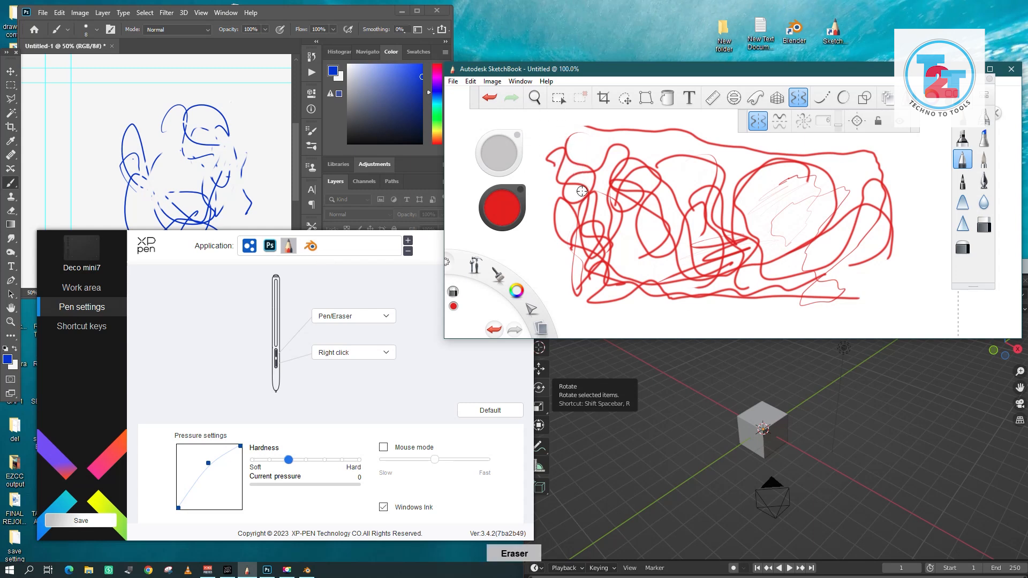
pyautogui.press('e')
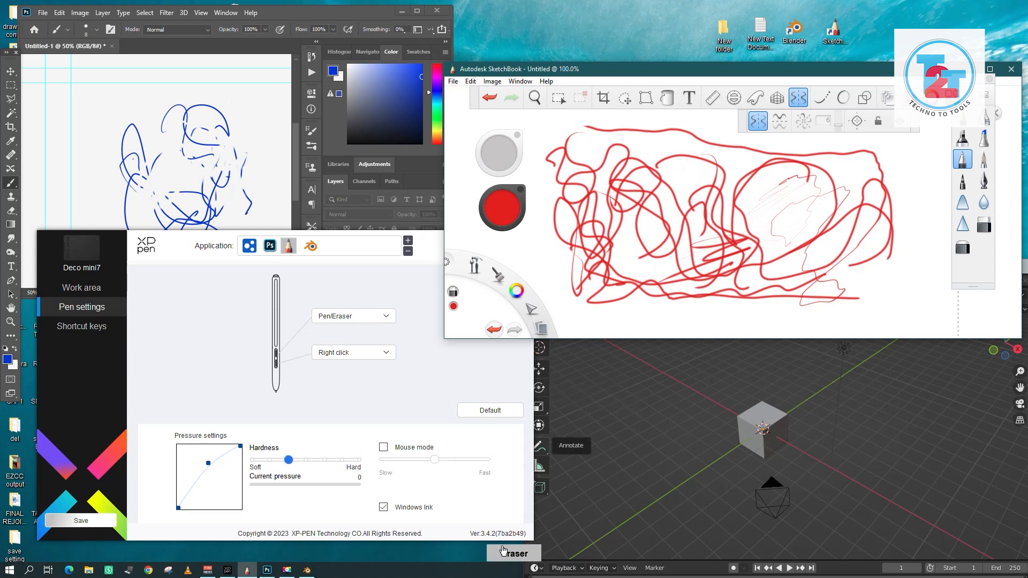
pyautogui.press('e')
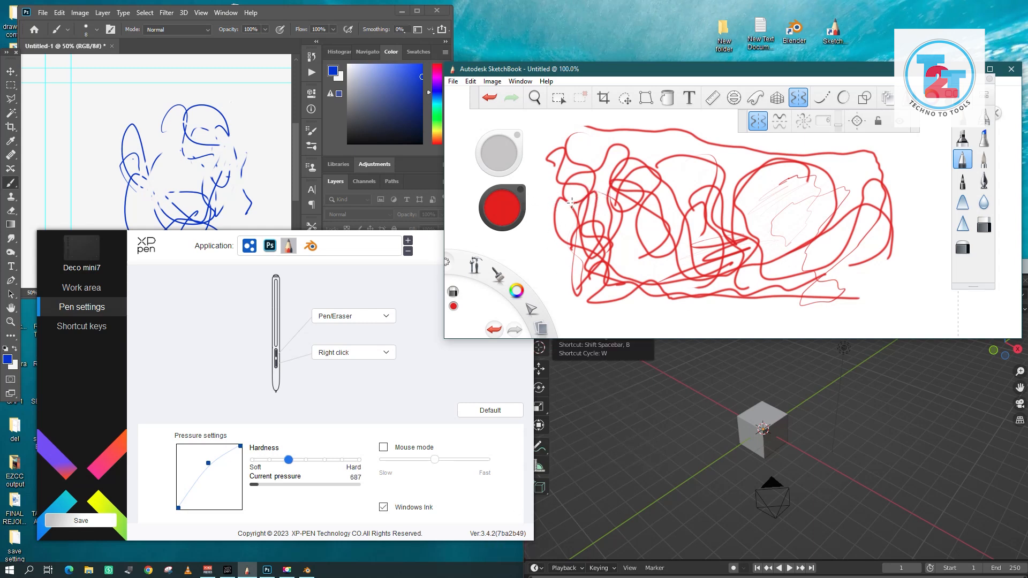
# Select the all-applications profile and erase parts of the blue scribble in Photoshop with the pen's eraser mode
pyautogui.click(244, 277)
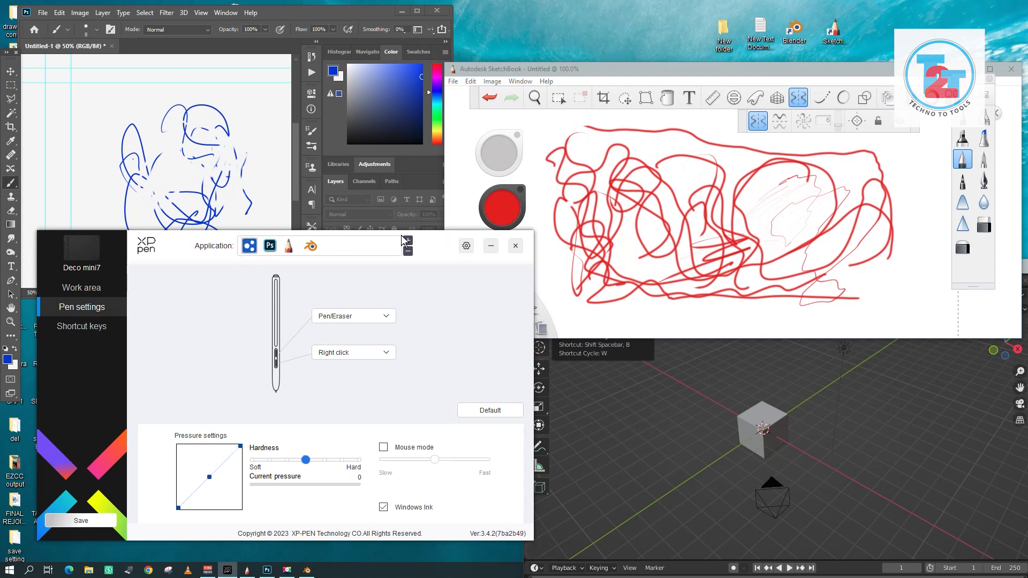
pyautogui.doubleClick(278, 19)
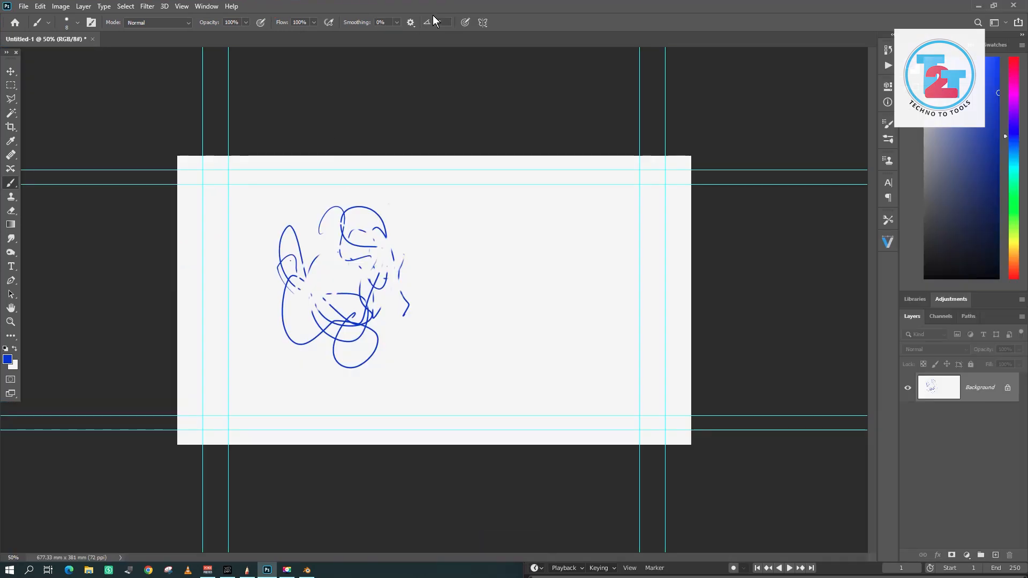
pyautogui.moveTo(477, 9); pyautogui.dragTo(514, 2)
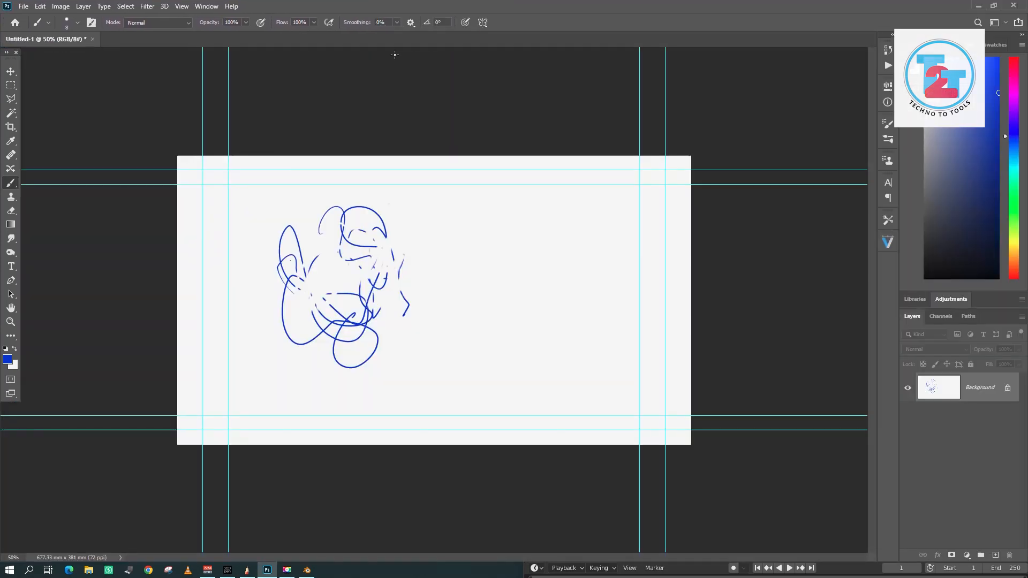
pyautogui.doubleClick(475, 9)
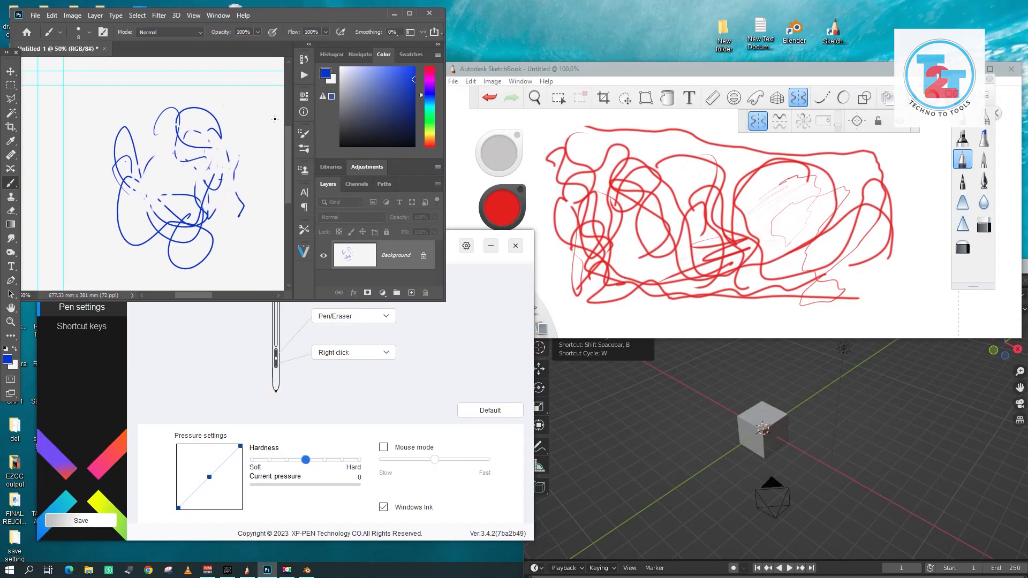
pyautogui.moveTo(240, 119); pyautogui.dragTo(241, 149)
pyautogui.moveTo(108, 133)
pyautogui.mouseDown()
pyautogui.moveTo(94, 95)
pyautogui.moveTo(133, 174)
pyautogui.moveTo(114, 214)
pyautogui.moveTo(131, 234)
pyautogui.moveTo(180, 236)
pyautogui.moveTo(175, 252)
pyautogui.moveTo(193, 272)
pyautogui.mouseUp()
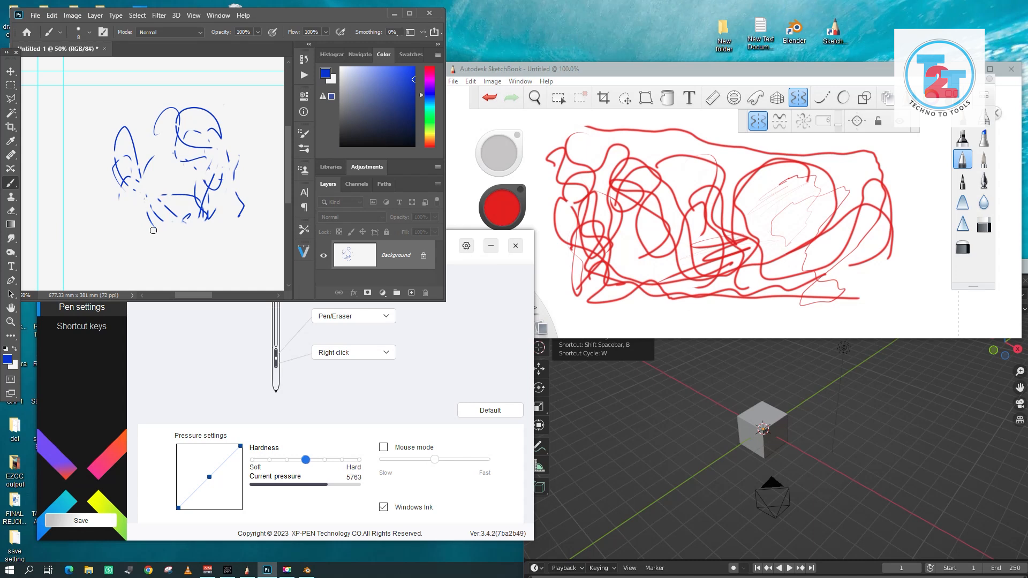
# Erase more of the blue scribble in Photoshop, using the pen's eraser mode and the Eraser tool
pyautogui.moveTo(182, 192); pyautogui.dragTo(198, 225)
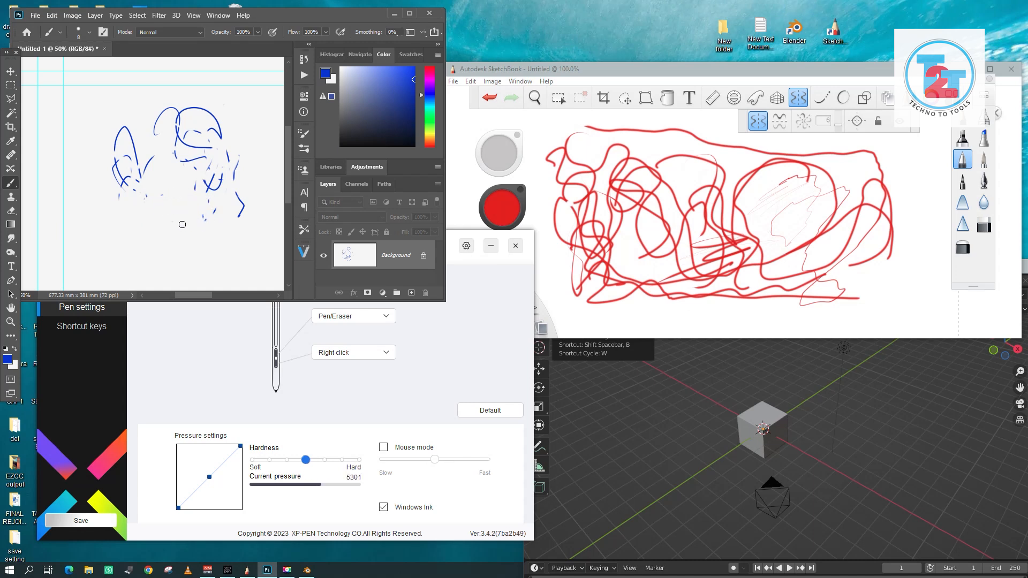
pyautogui.click(11, 211)
pyautogui.moveTo(119, 202)
pyautogui.mouseDown()
pyautogui.moveTo(127, 180)
pyautogui.moveTo(142, 194)
pyautogui.mouseUp()
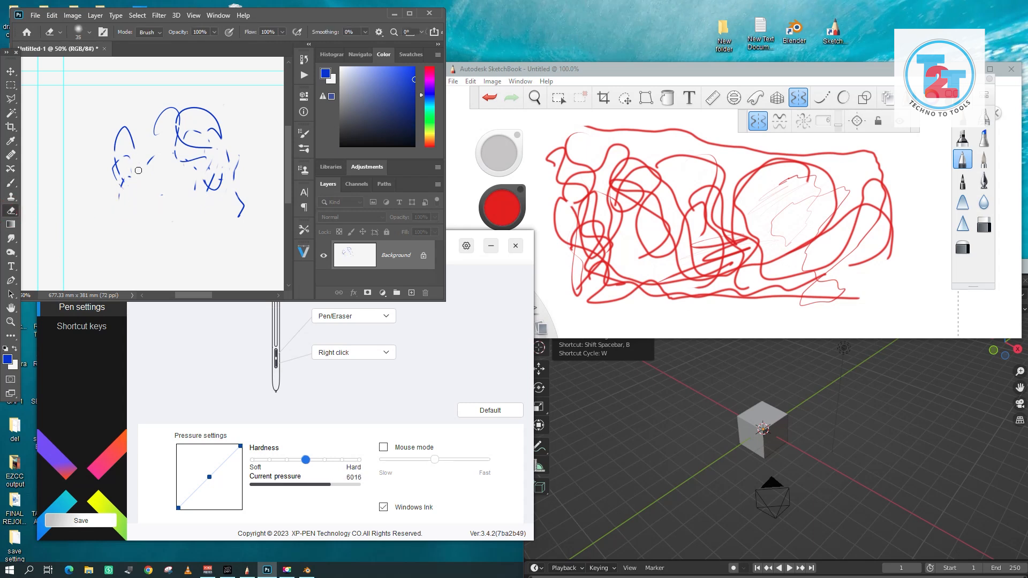
pyautogui.moveTo(123, 184); pyautogui.dragTo(146, 168)
pyautogui.click(11, 182)
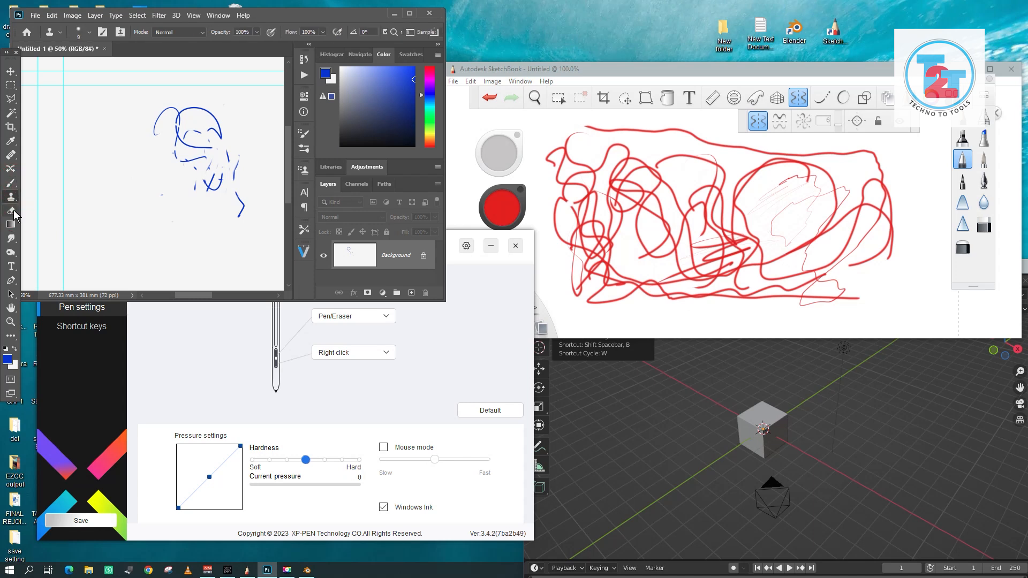
# Alternate between the Eraser and Brush tools in Photoshop, removing most of the upper part of the blue scribble
pyautogui.press('e')
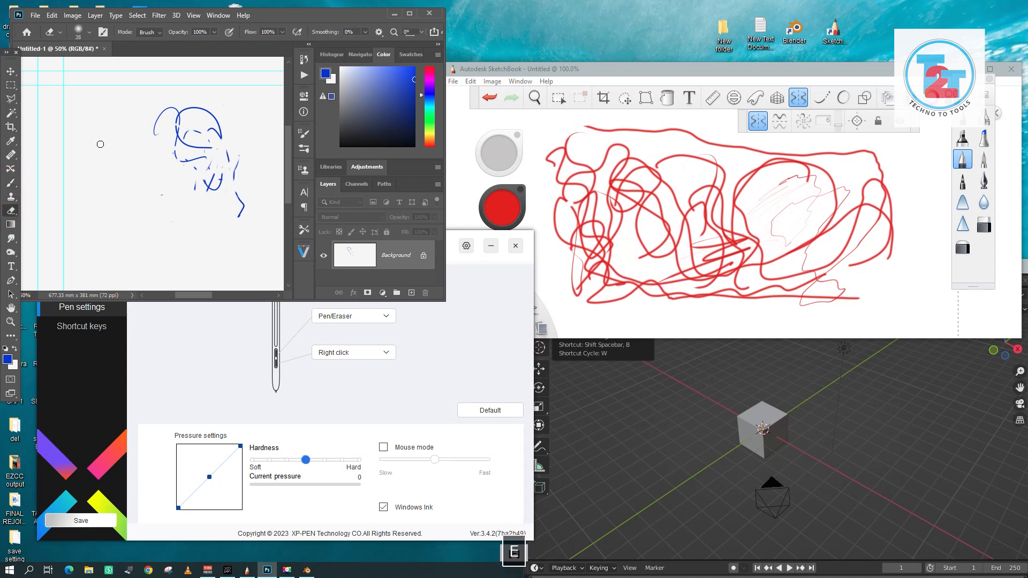
pyautogui.moveTo(167, 124)
pyautogui.mouseDown()
pyautogui.moveTo(185, 137)
pyautogui.moveTo(196, 187)
pyautogui.mouseUp()
pyautogui.press('b')
pyautogui.moveTo(174, 148); pyautogui.dragTo(228, 158)
pyautogui.press('e')
pyautogui.moveTo(189, 115)
pyautogui.mouseDown()
pyautogui.moveTo(198, 140)
pyautogui.moveTo(229, 128)
pyautogui.moveTo(206, 193)
pyautogui.mouseUp()
pyautogui.moveTo(212, 135)
pyautogui.mouseDown()
pyautogui.moveTo(225, 131)
pyautogui.moveTo(213, 140)
pyautogui.mouseUp()
pyautogui.press('b')
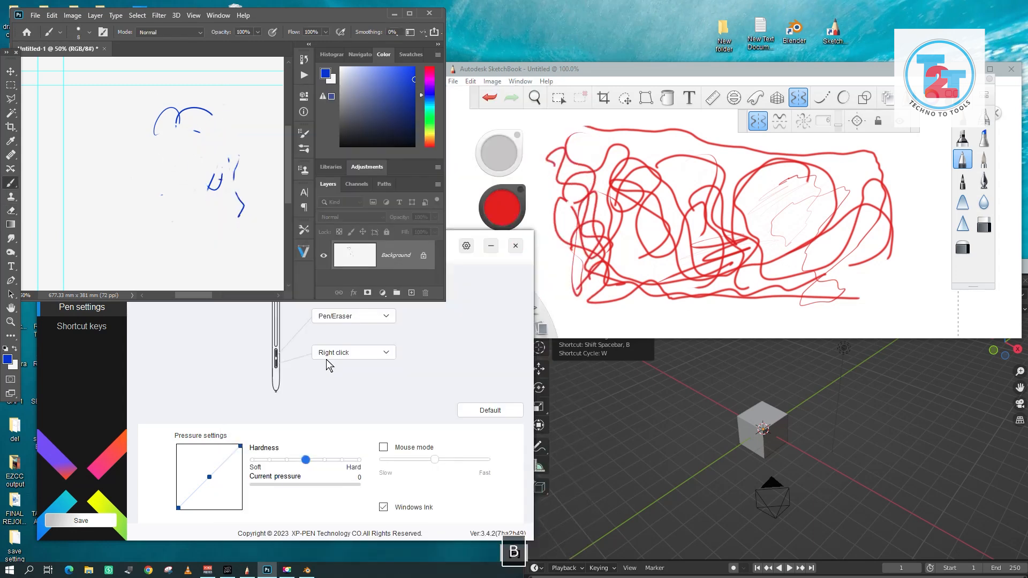
pyautogui.moveTo(171, 96)
pyautogui.mouseDown()
pyautogui.moveTo(190, 103)
pyautogui.moveTo(197, 148)
pyautogui.mouseUp()
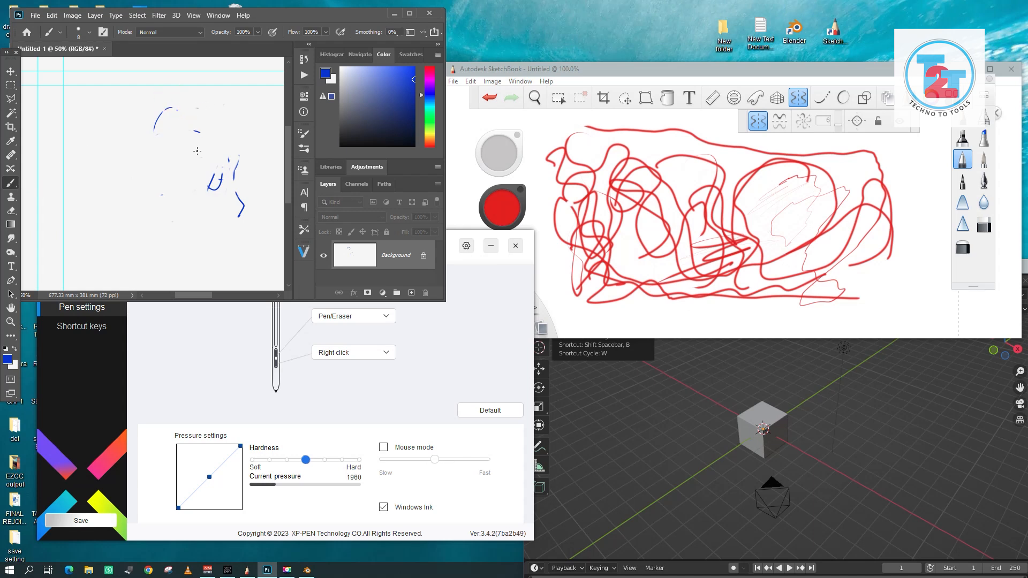
pyautogui.click(208, 351)
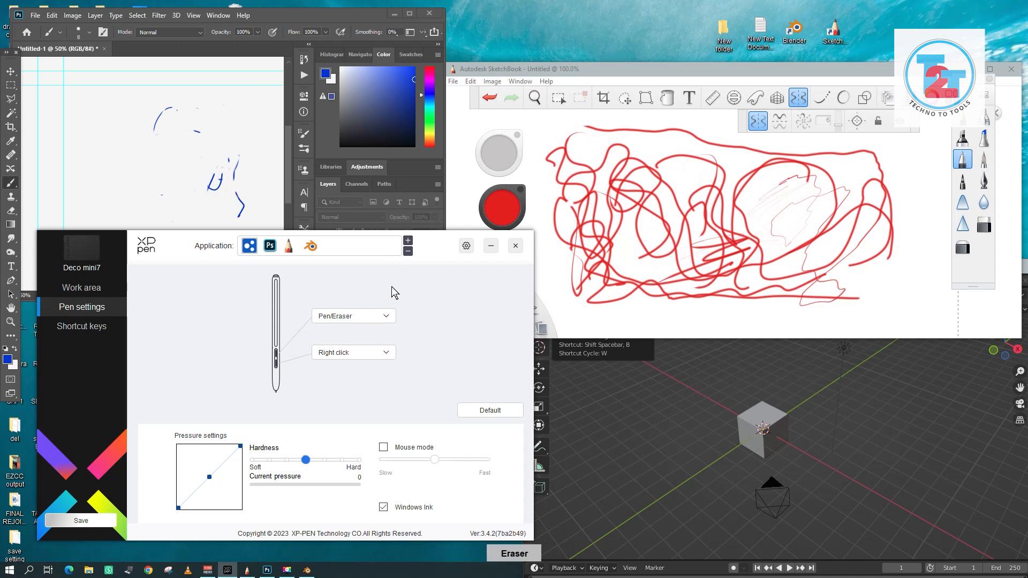
pyautogui.click(248, 171)
pyautogui.press('space')
pyautogui.moveTo(251, 166); pyautogui.dragTo(231, 173)
pyautogui.click(52, 272)
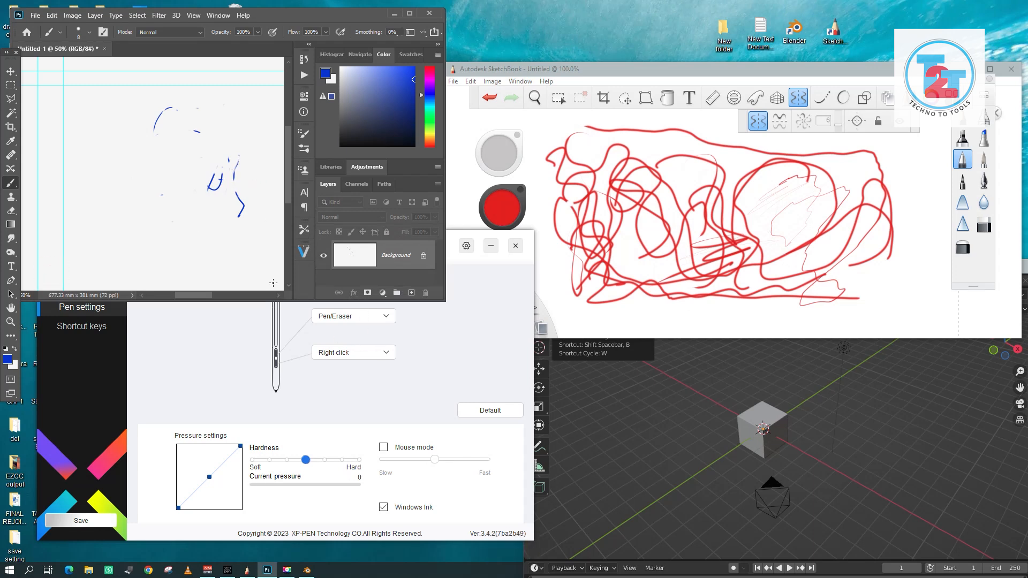
pyautogui.click(443, 335)
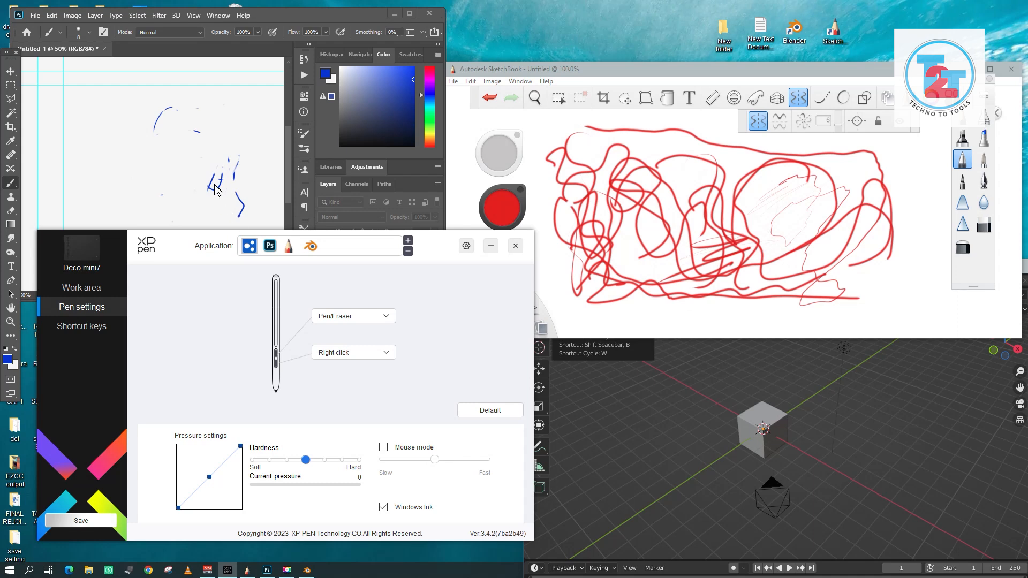
# Draw new blue strokes on the Photoshop canvas and erase parts of them, switching between the Brush and Eraser tools
pyautogui.click(276, 352)
pyautogui.click(230, 146)
pyautogui.press('space')
pyautogui.moveTo(172, 206)
pyautogui.mouseDown()
pyautogui.moveTo(161, 224)
pyautogui.moveTo(119, 184)
pyautogui.moveTo(180, 161)
pyautogui.moveTo(120, 185)
pyautogui.moveTo(133, 196)
pyautogui.mouseUp()
pyautogui.click(12, 213)
pyautogui.click(13, 184)
pyautogui.moveTo(131, 160)
pyautogui.mouseDown()
pyautogui.moveTo(161, 144)
pyautogui.moveTo(137, 158)
pyautogui.moveTo(160, 168)
pyautogui.moveTo(165, 230)
pyautogui.mouseUp()
pyautogui.click(12, 211)
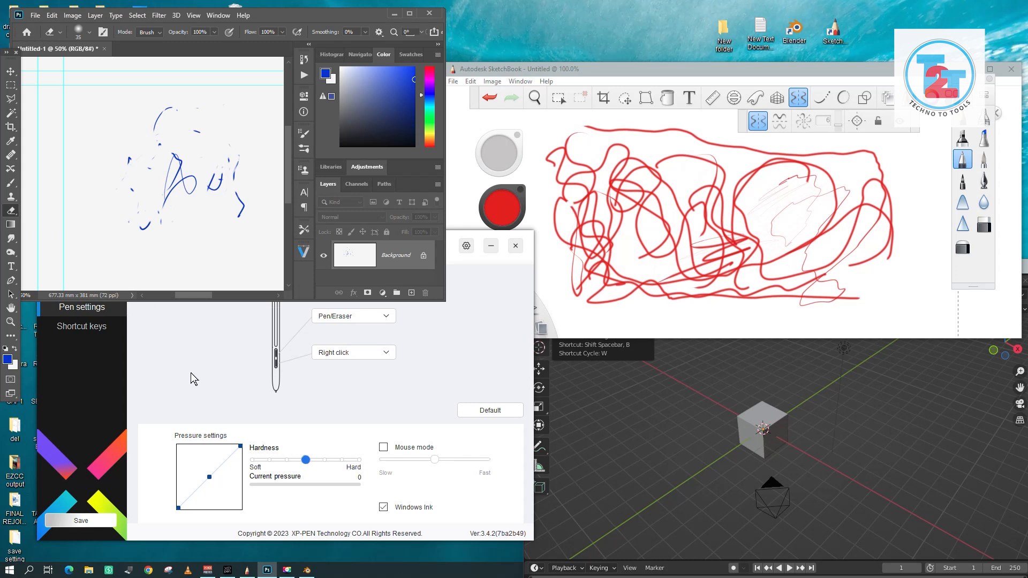
# Switch to SketchBook, clear the red drawing from the canvas and draw two wavy vertical lines
pyautogui.click(217, 373)
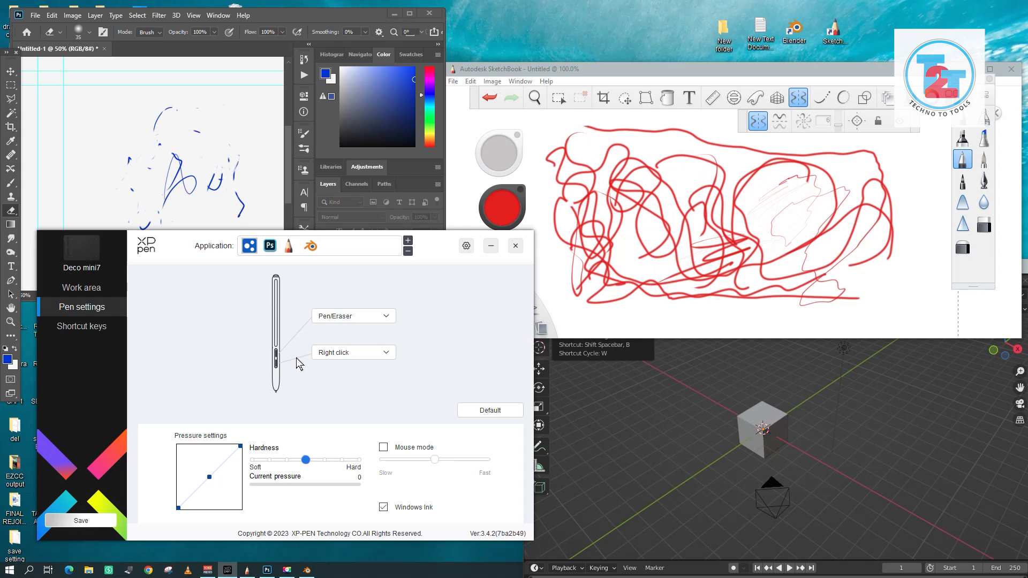
pyautogui.click(245, 146)
pyautogui.press('space')
pyautogui.moveTo(563, 181)
pyautogui.mouseDown()
pyautogui.moveTo(575, 155)
pyautogui.moveTo(572, 198)
pyautogui.moveTo(587, 244)
pyautogui.moveTo(645, 193)
pyautogui.moveTo(631, 208)
pyautogui.mouseUp()
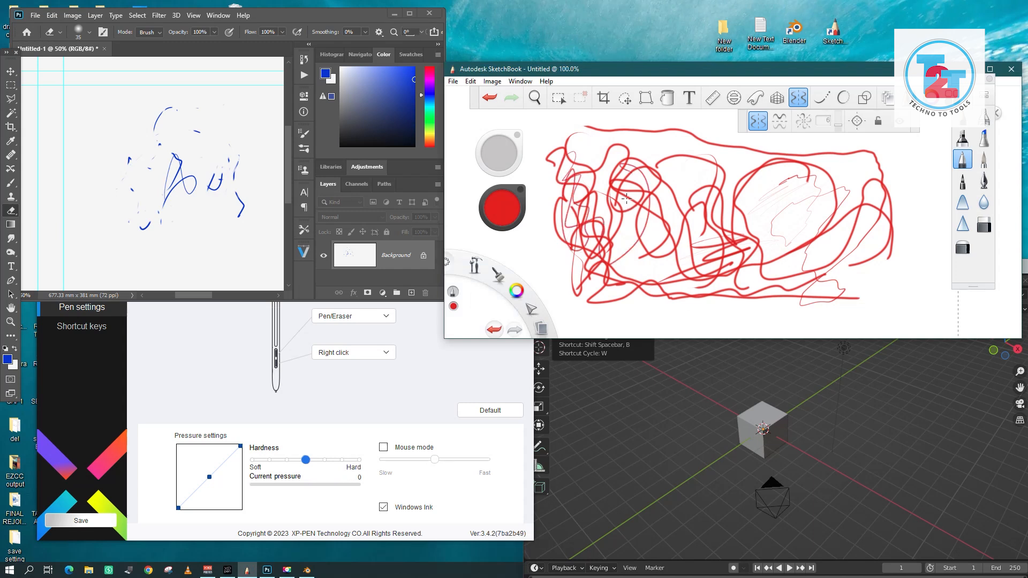
pyautogui.press('Delete')
pyautogui.moveTo(588, 144)
pyautogui.mouseDown()
pyautogui.moveTo(650, 262)
pyautogui.moveTo(633, 285)
pyautogui.mouseUp()
pyautogui.moveTo(646, 144); pyautogui.dragTo(639, 309)
pyautogui.click(427, 370)
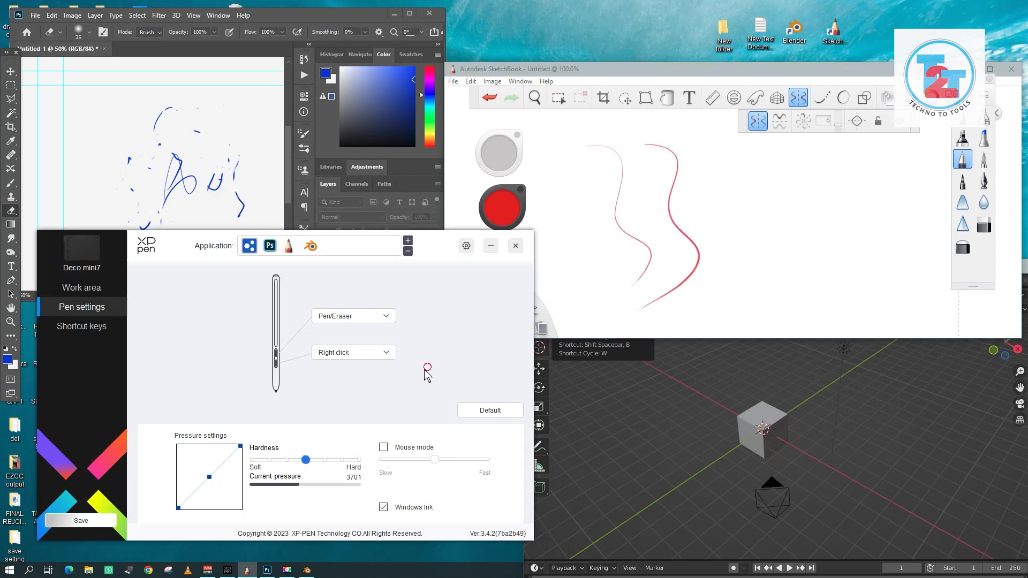
# Select the SketchBook profile, draw two more wavy lines, and test switching between eraser and brush across the red strokes
pyautogui.click(288, 246)
pyautogui.moveTo(629, 151); pyautogui.dragTo(658, 277)
pyautogui.moveTo(695, 152); pyautogui.dragTo(694, 306)
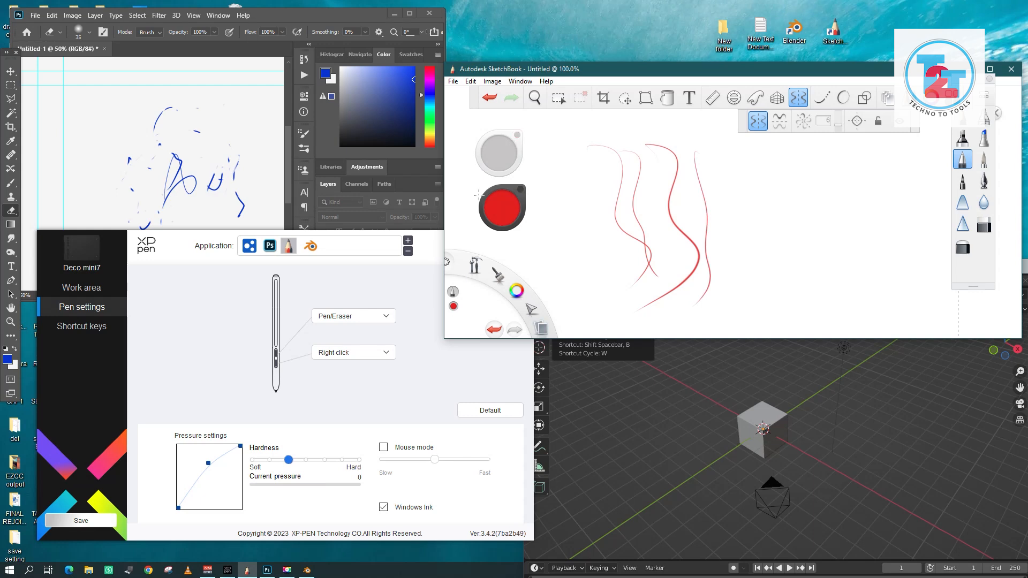
pyautogui.press('e')
pyautogui.moveTo(622, 168)
pyautogui.mouseDown()
pyautogui.moveTo(608, 206)
pyautogui.moveTo(649, 265)
pyautogui.moveTo(643, 233)
pyautogui.moveTo(592, 256)
pyautogui.moveTo(654, 221)
pyautogui.moveTo(755, 242)
pyautogui.moveTo(738, 279)
pyautogui.mouseUp()
pyautogui.press('e')
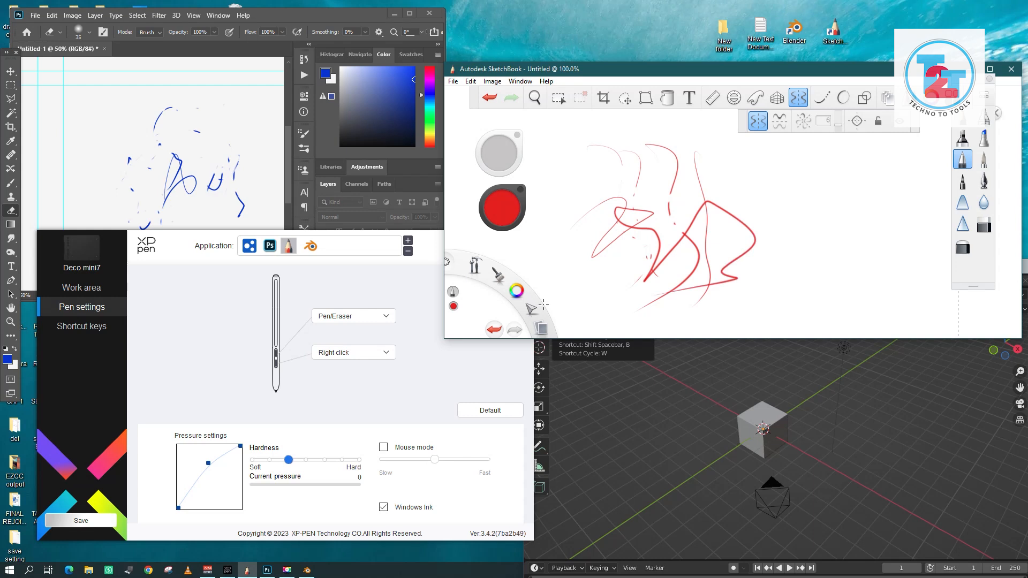
# View the custom shortcut key settings for the SketchBook profile's Pen/Eraser side button, and close them without changes
pyautogui.click(290, 251)
pyautogui.click(365, 316)
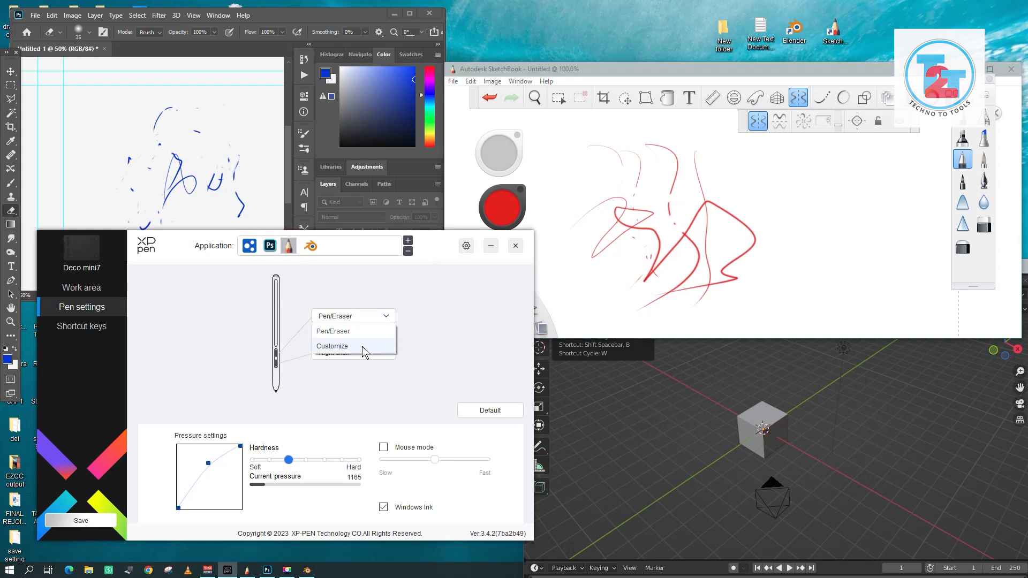
pyautogui.click(364, 347)
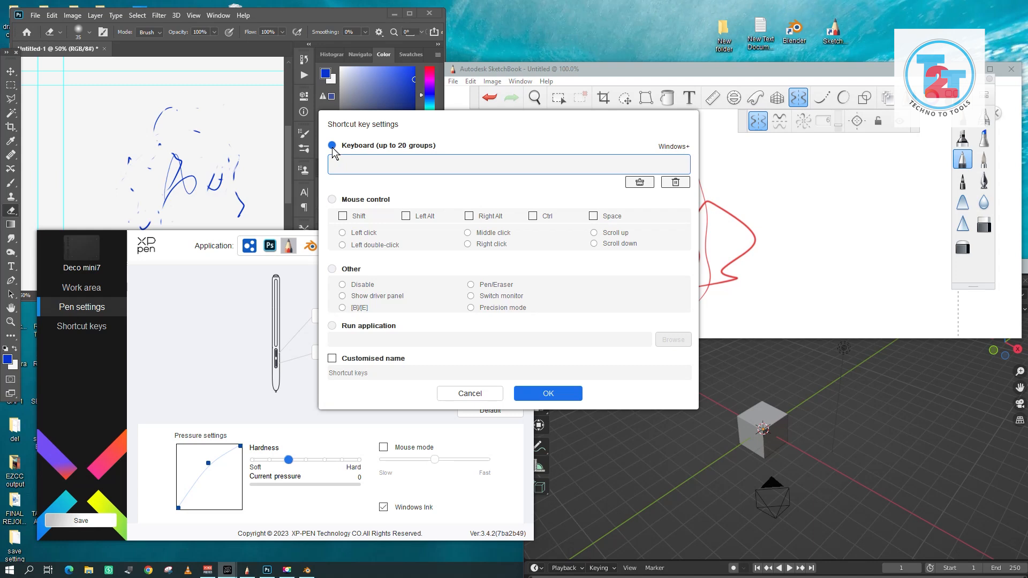
pyautogui.click(355, 164)
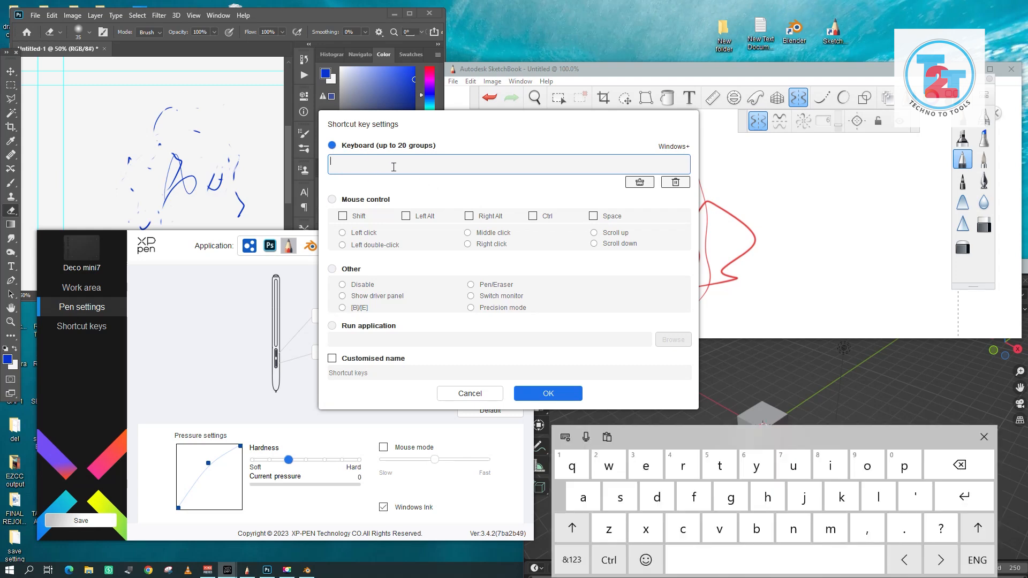
pyautogui.click(479, 397)
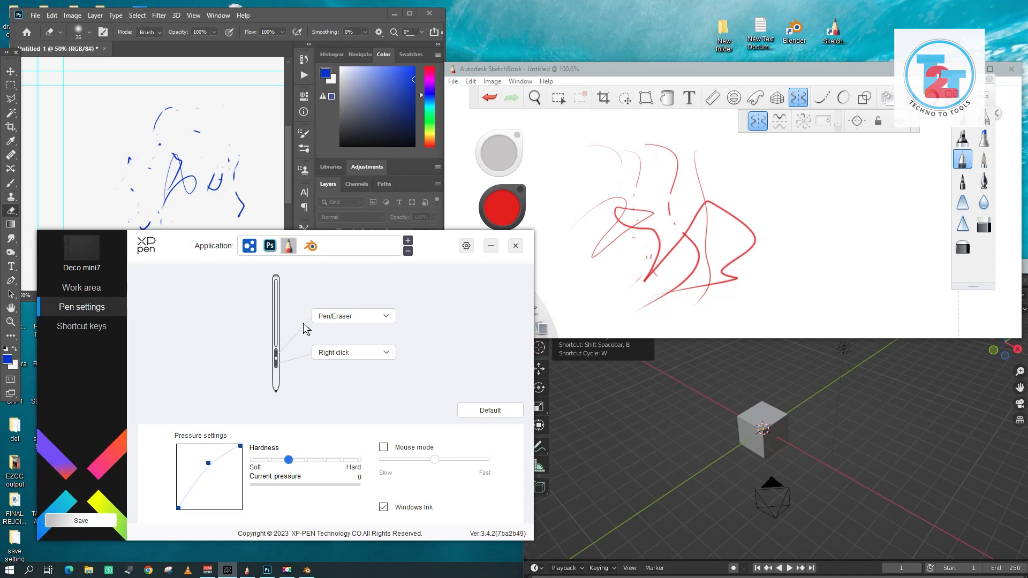
# Erase small parts of the red drawing in SketchBook and the blue arrow-shaped stroke in Photoshop, ending with the Brush tool
pyautogui.click(597, 220)
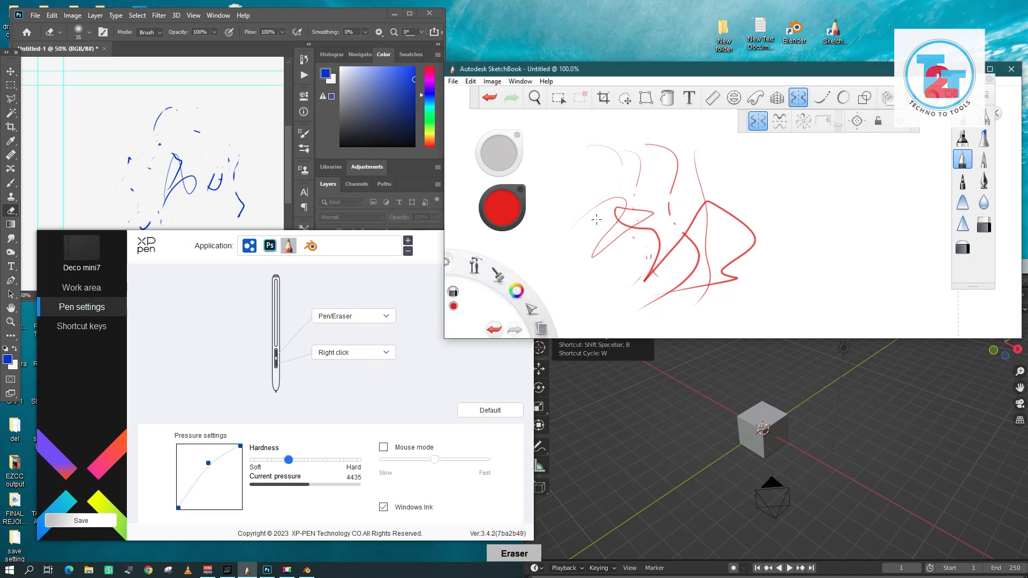
pyautogui.click(248, 349)
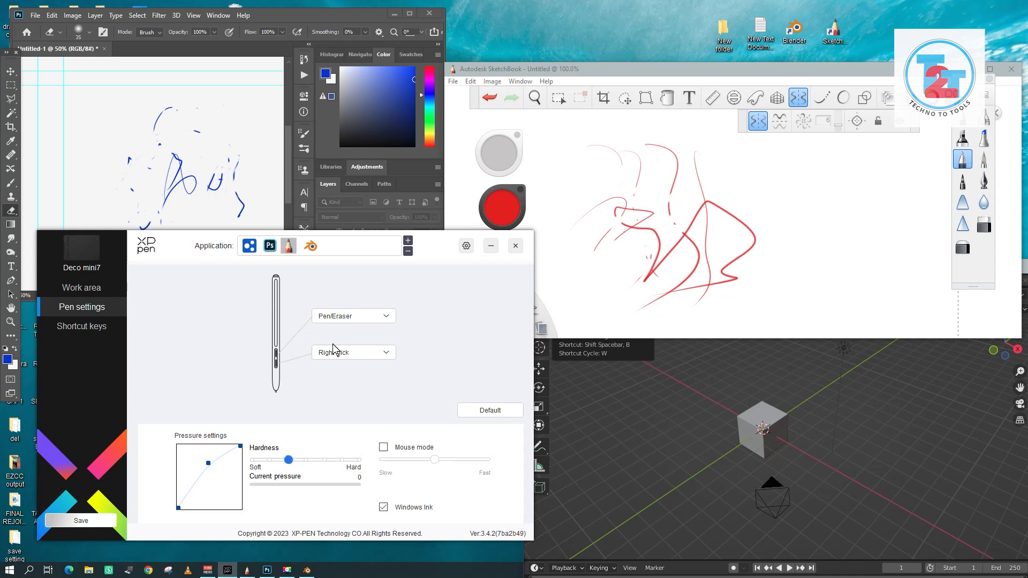
pyautogui.press('space')
pyautogui.click(251, 180)
pyautogui.moveTo(216, 228)
pyautogui.mouseDown()
pyautogui.moveTo(244, 200)
pyautogui.moveTo(244, 215)
pyautogui.mouseUp()
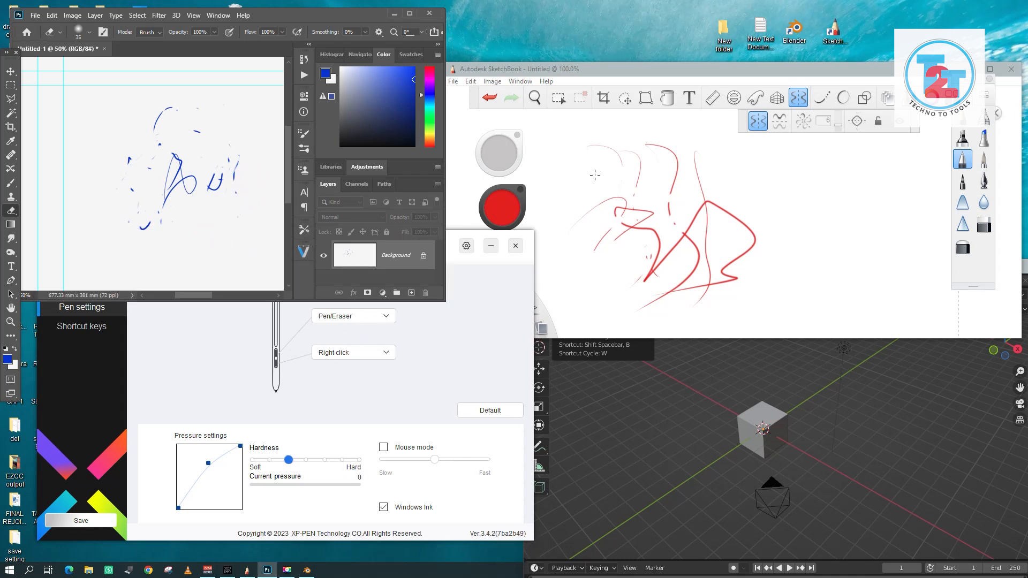
pyautogui.press('b')
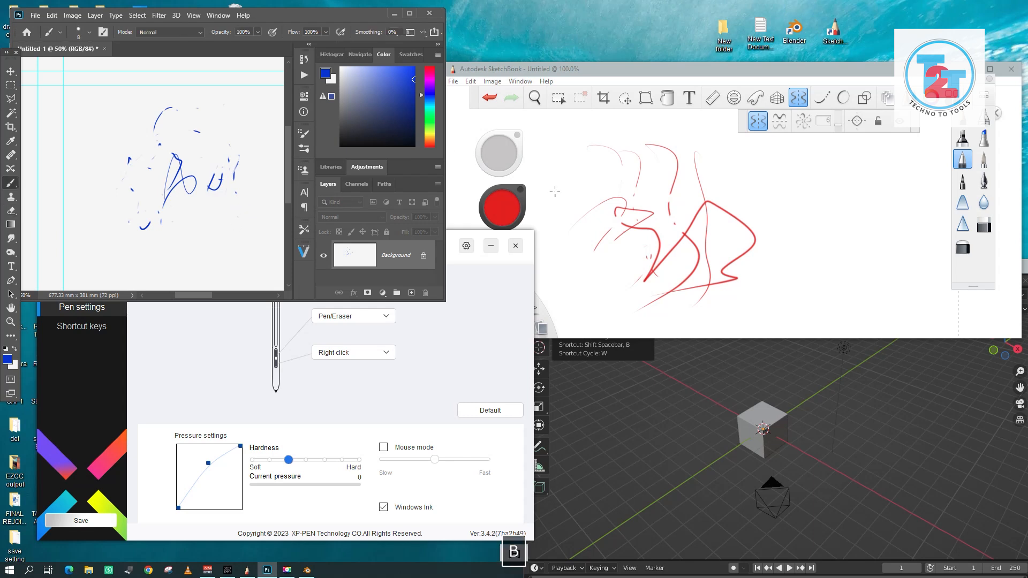
# Test the side-button switching in SketchBook by adding a small dense red scribble over the existing strokes
pyautogui.click(592, 171)
pyautogui.press('e')
pyautogui.press('b')
pyautogui.moveTo(626, 256)
pyautogui.mouseDown()
pyautogui.moveTo(629, 230)
pyautogui.moveTo(643, 232)
pyautogui.moveTo(614, 247)
pyautogui.moveTo(632, 241)
pyautogui.mouseUp()
# Return to the XP-Pen driver window, show the Work area settings and move the window slightly lower on the desktop
pyautogui.click(428, 379)
pyautogui.click(389, 357)
pyautogui.click(455, 313)
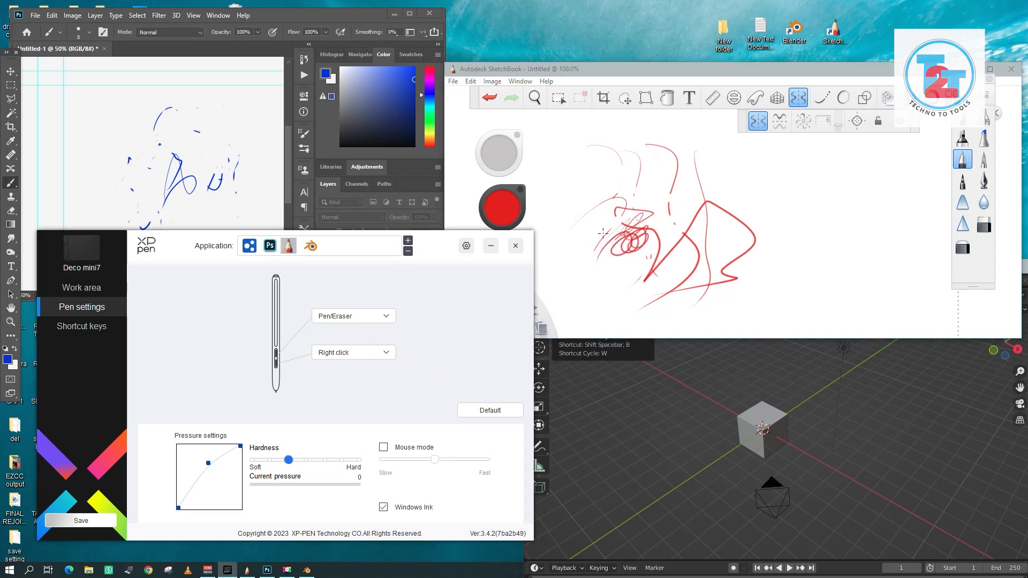
pyautogui.click(381, 168)
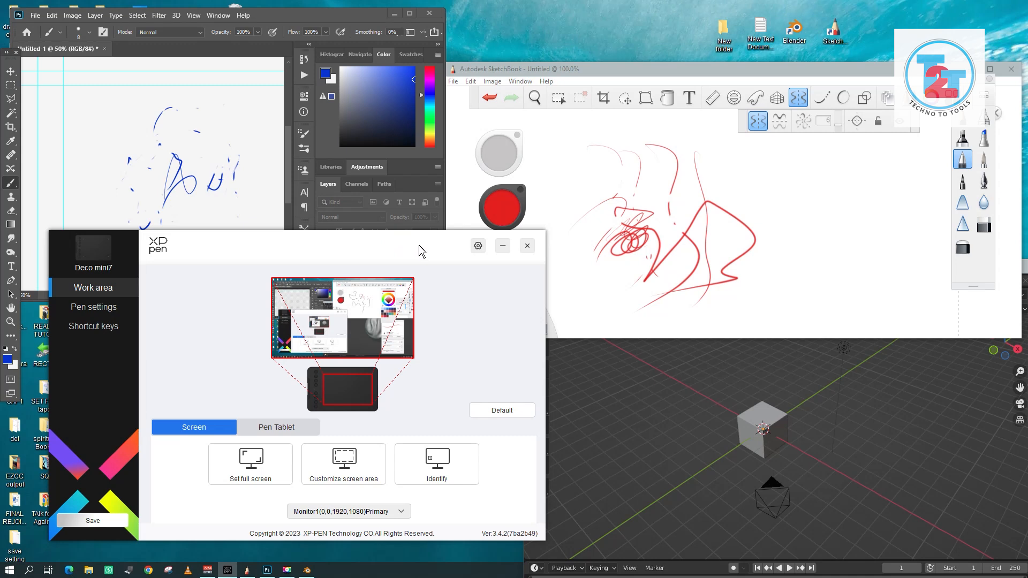
pyautogui.moveTo(419, 246); pyautogui.dragTo(432, 246)
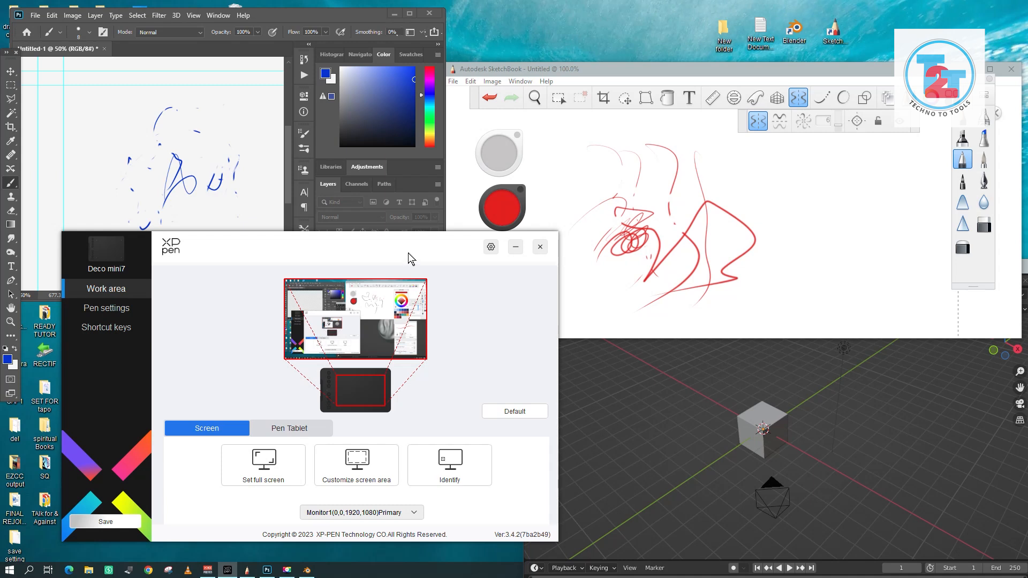
pyautogui.moveTo(423, 238); pyautogui.dragTo(410, 263)
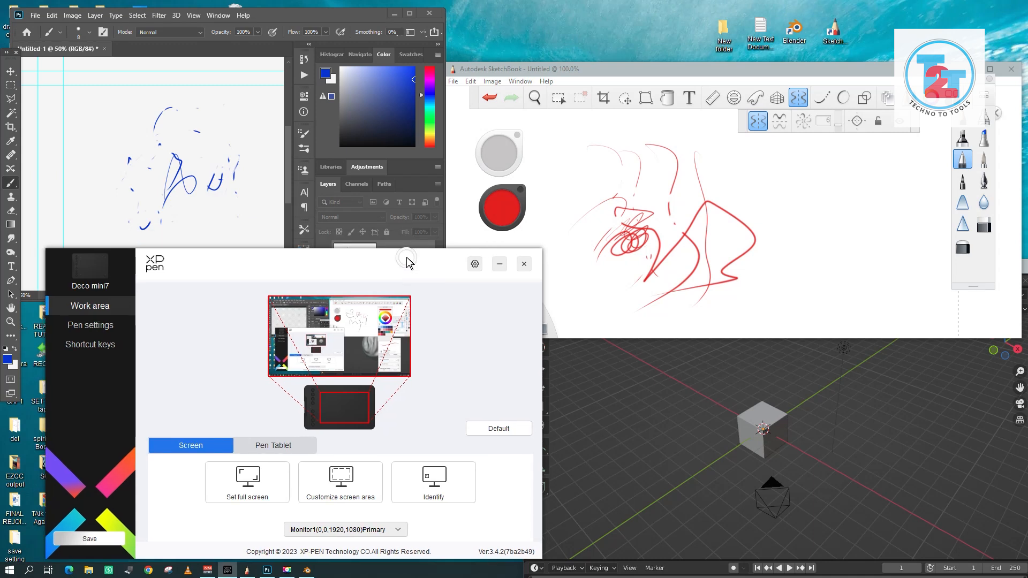